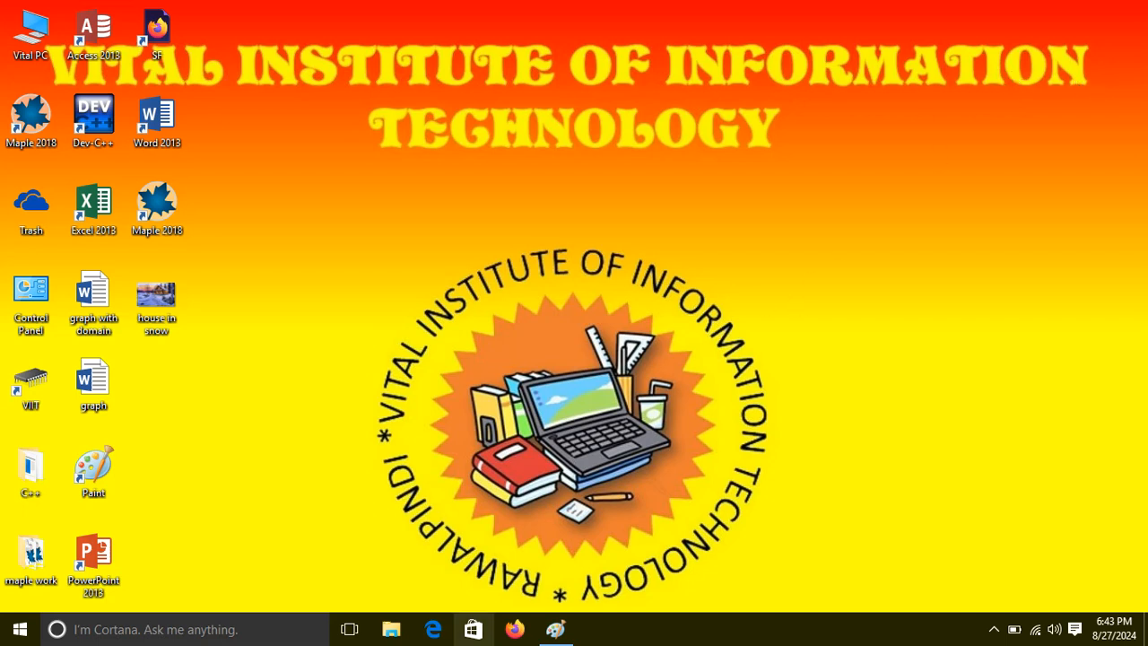
Preview the house in snow picture from the desktop and close the viewer
click(556, 629)
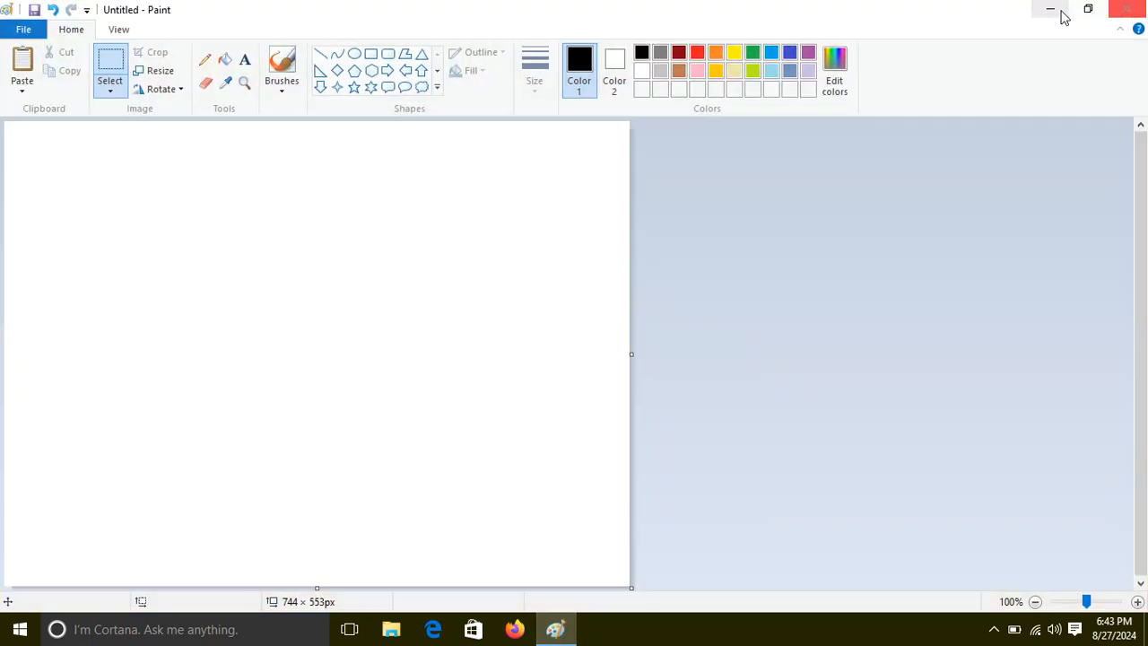
click(1051, 9)
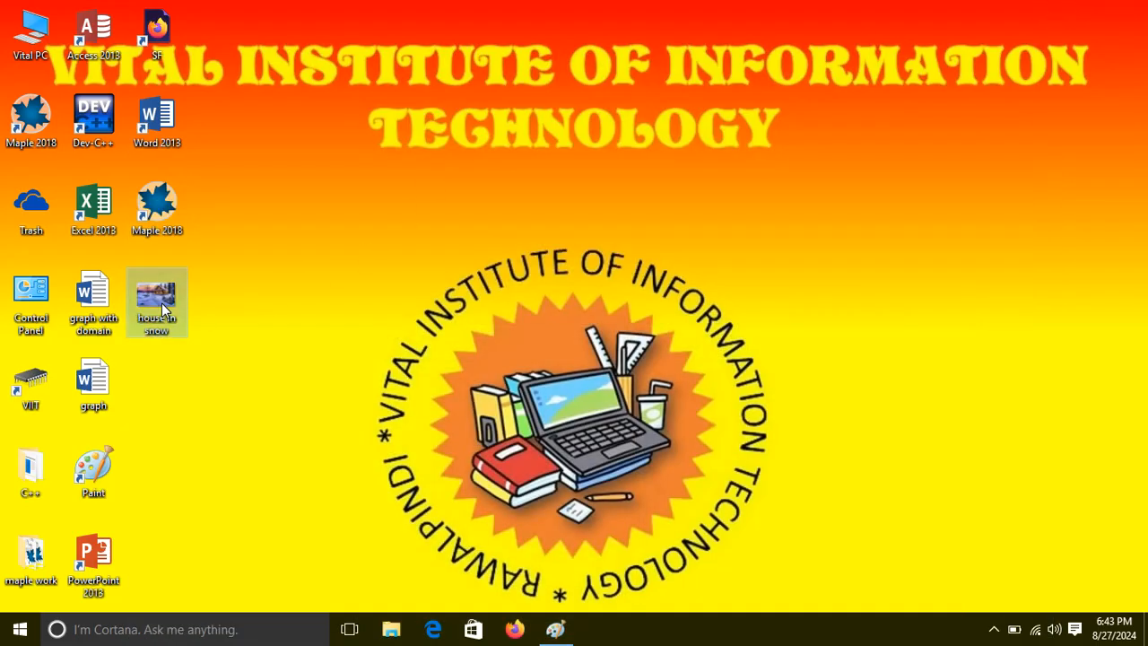
double_click(162, 303)
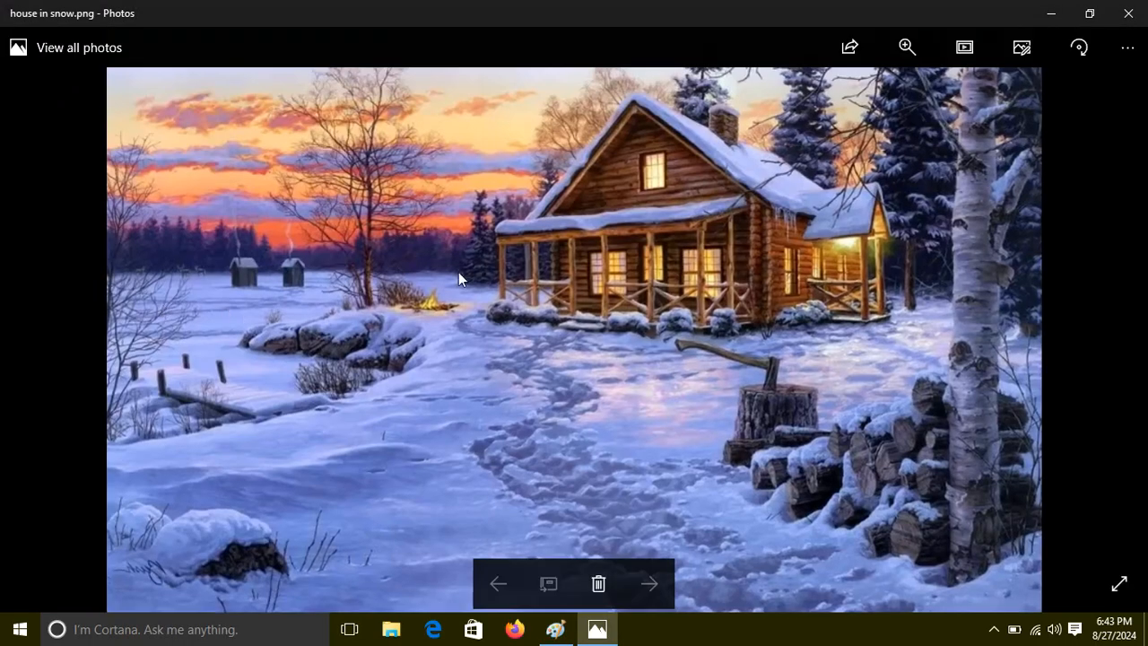
click(1128, 13)
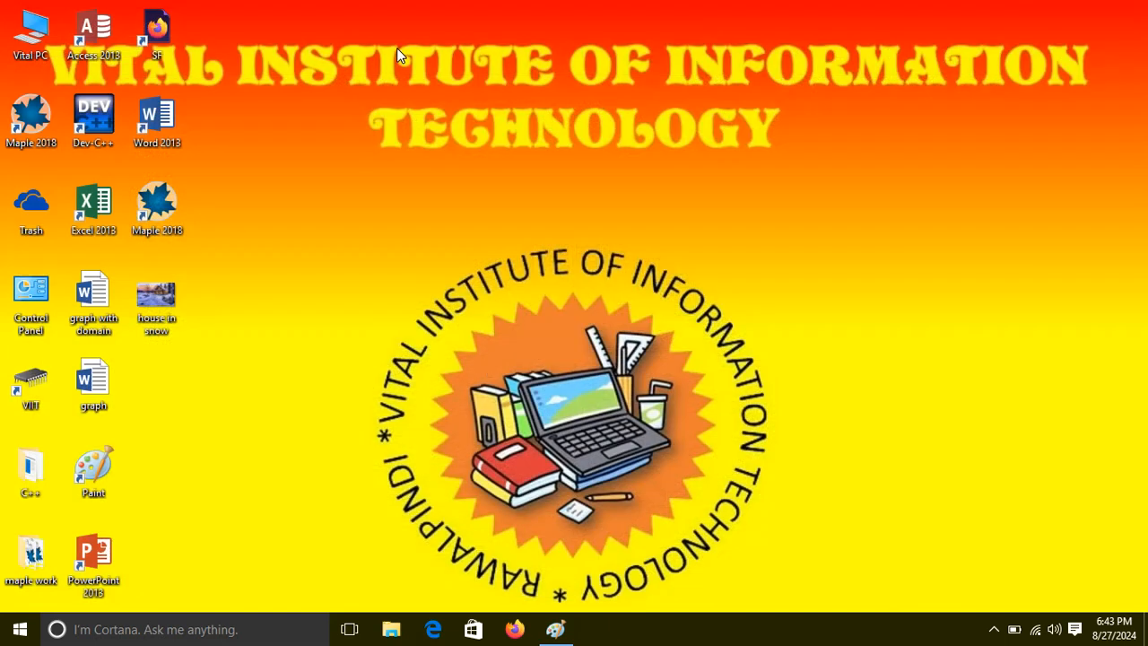
Duplicate the house in snow picture file on the desktop
right_click(153, 301)
click(208, 515)
right_click(379, 489)
click(447, 348)
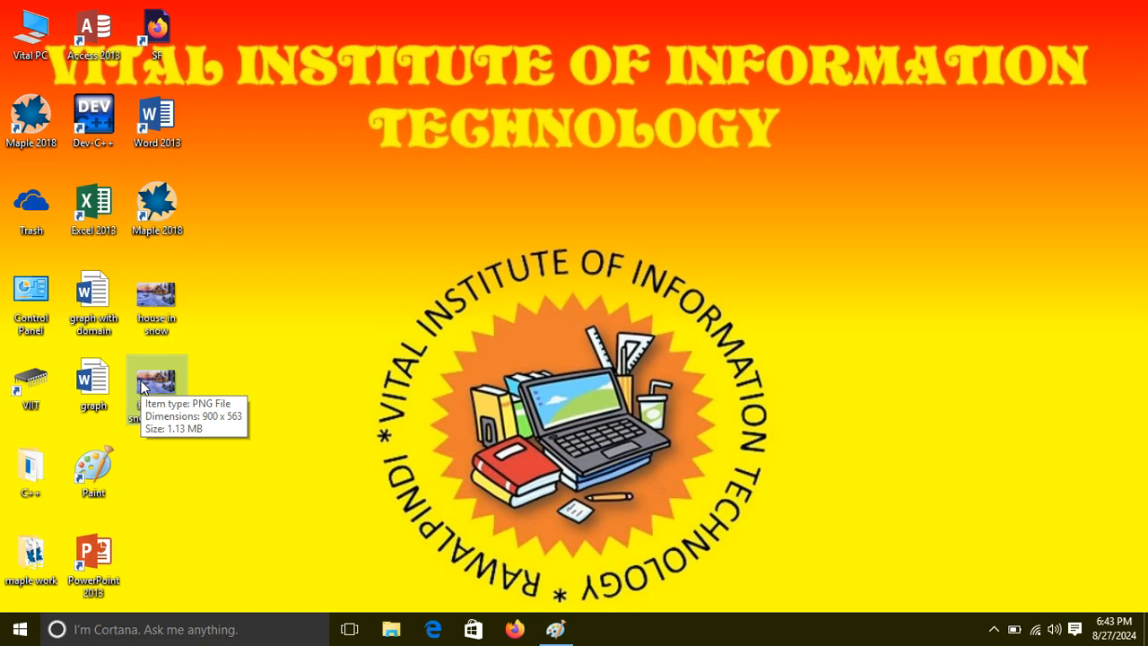
Try brush strokes on the original house in snow picture in Paint, then discard the changes
right_click(155, 325)
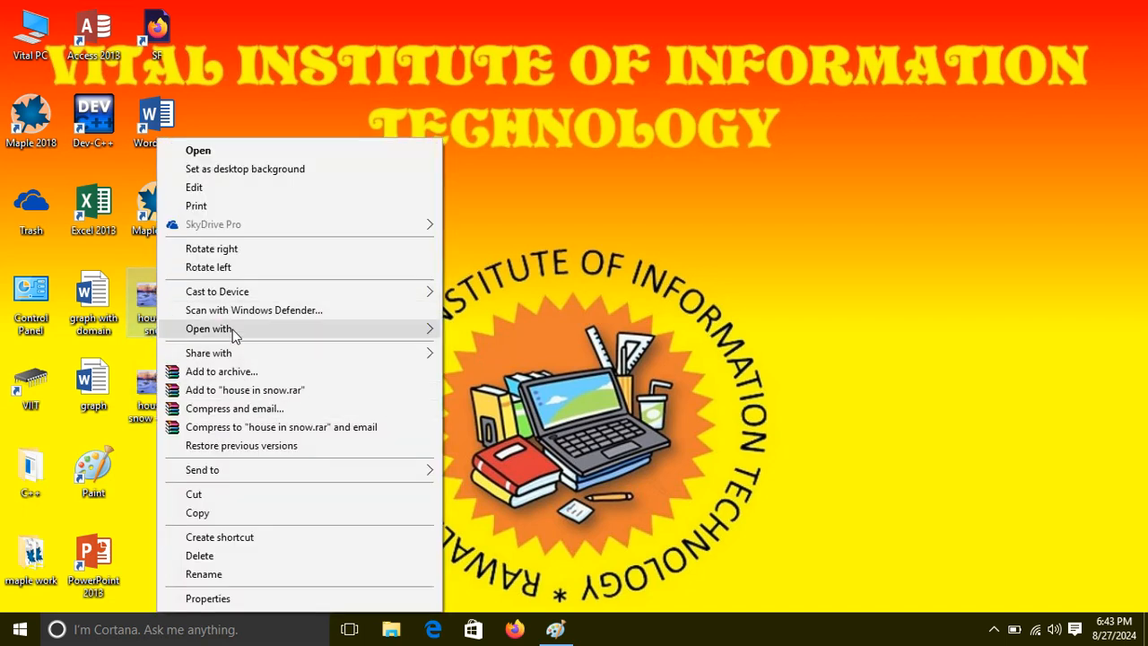
mouse_move(232, 329)
click(480, 349)
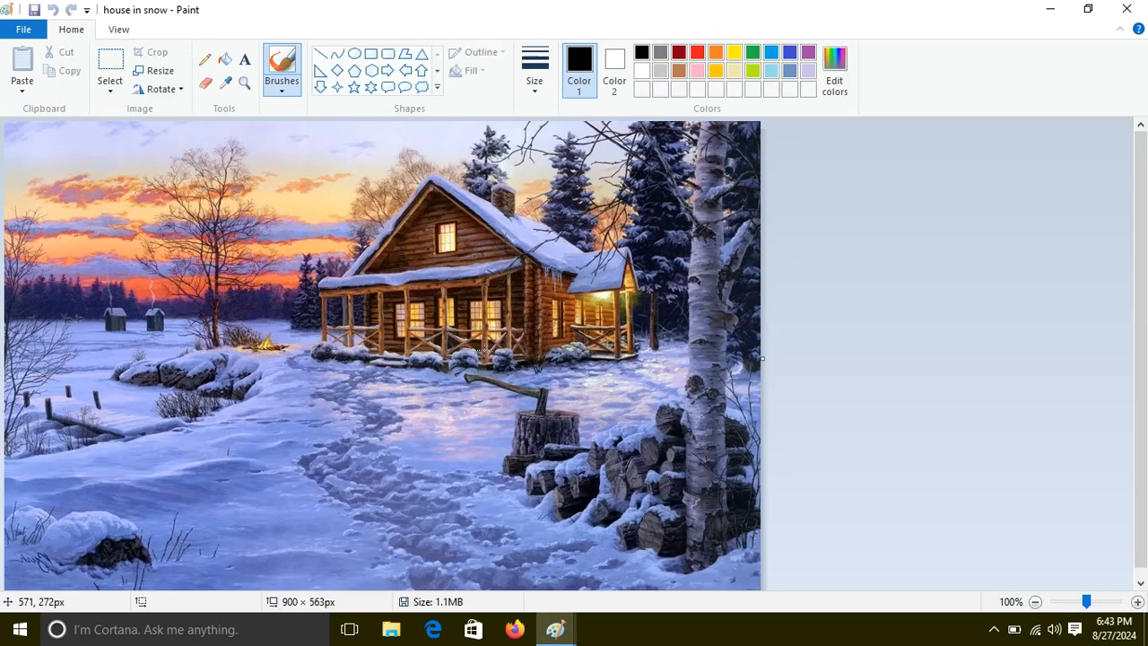
mouse_move(298, 209)
mouse_down()
mouse_move(576, 123)
mouse_move(436, 175)
mouse_move(386, 237)
mouse_up()
click(25, 30)
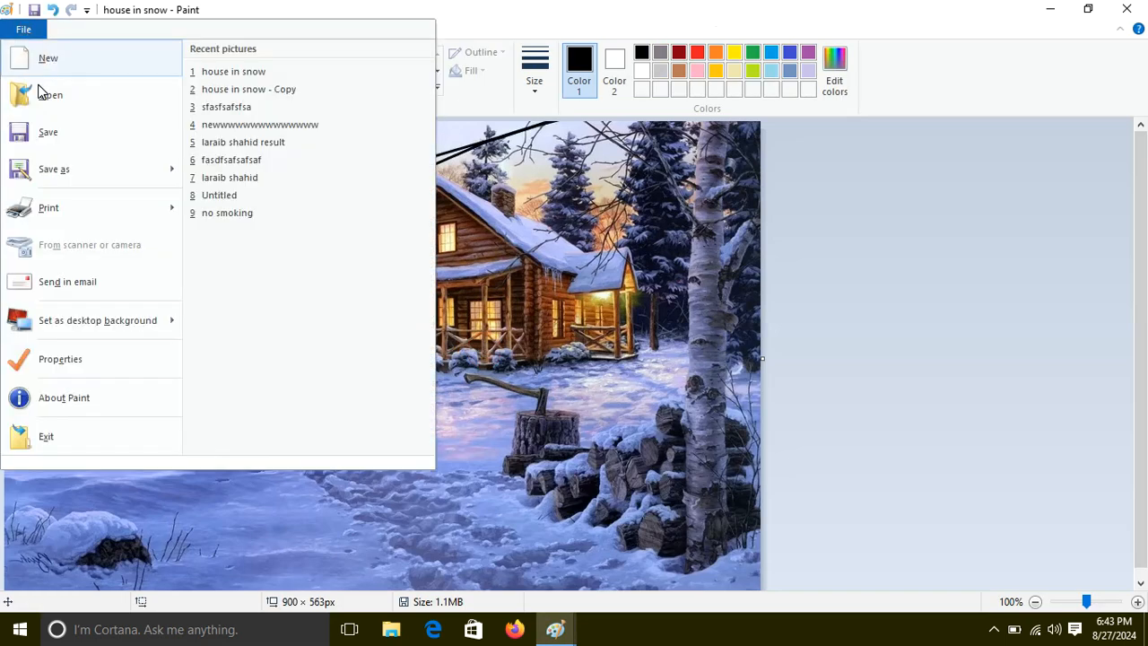
click(1126, 11)
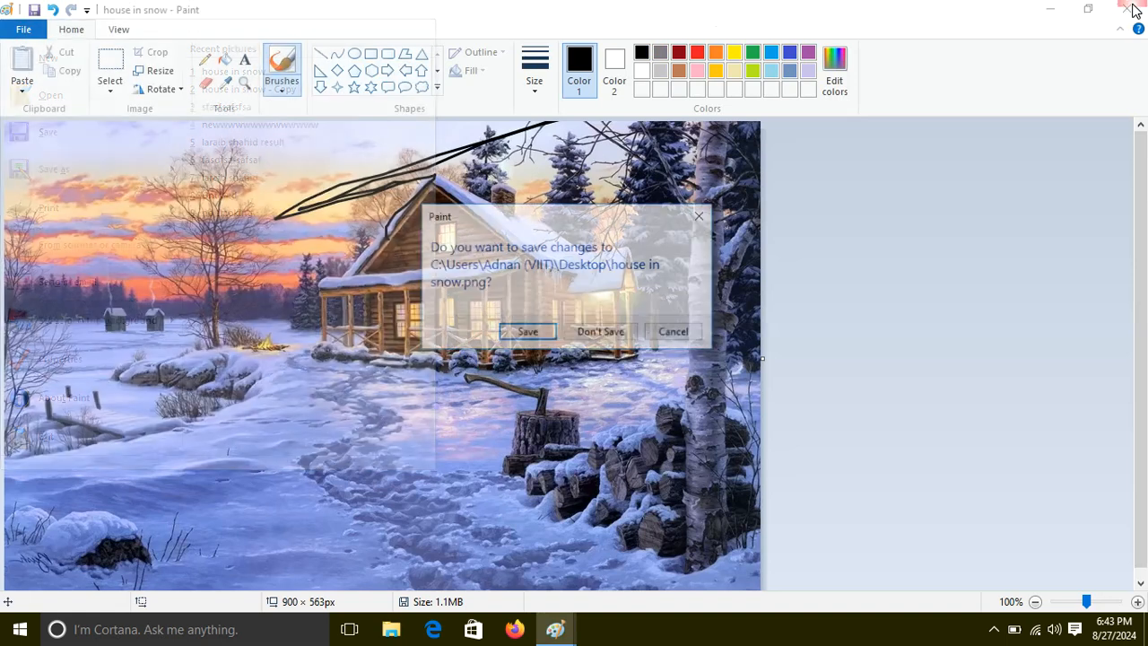
click(613, 334)
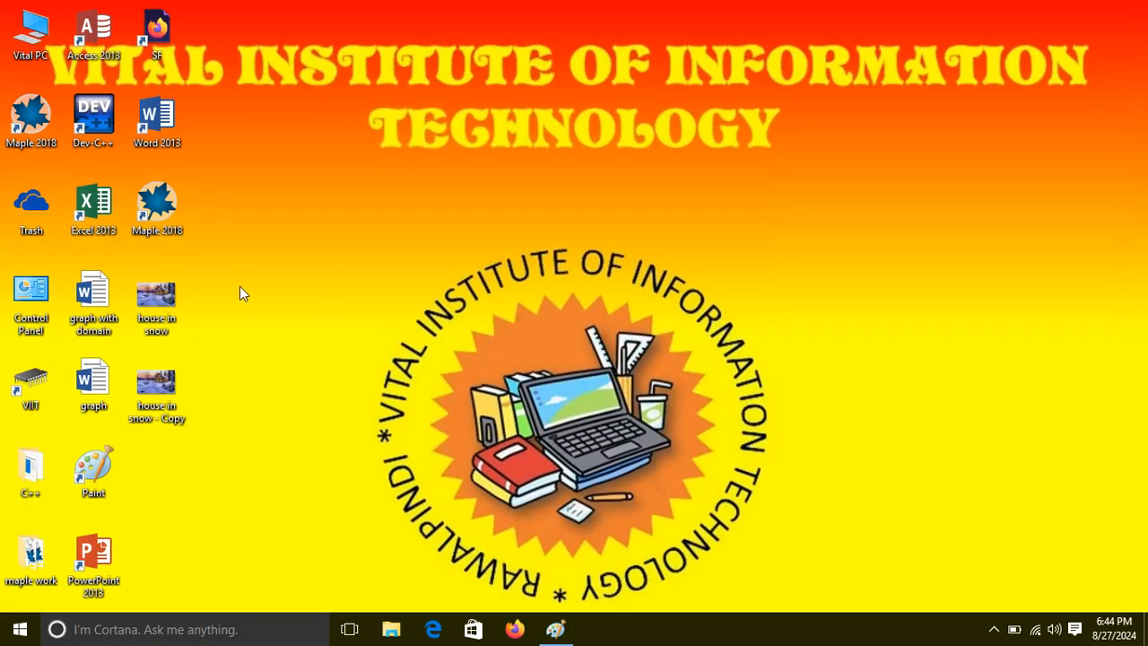
Open the house in snow - Copy picture in Paint
click(157, 308)
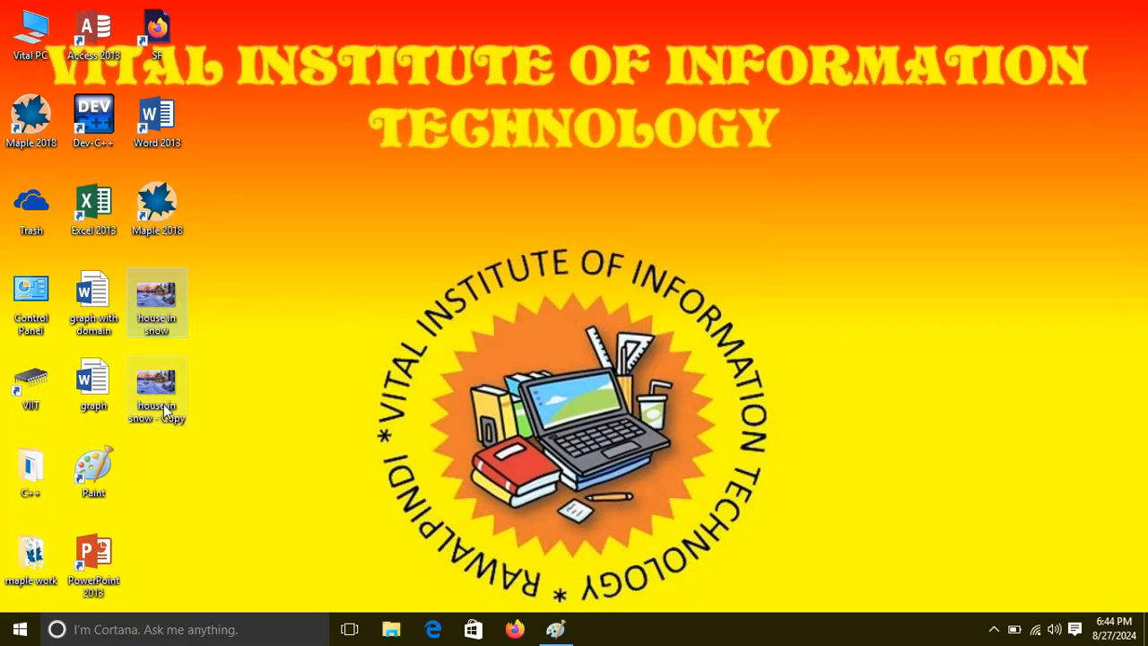
right_click(165, 403)
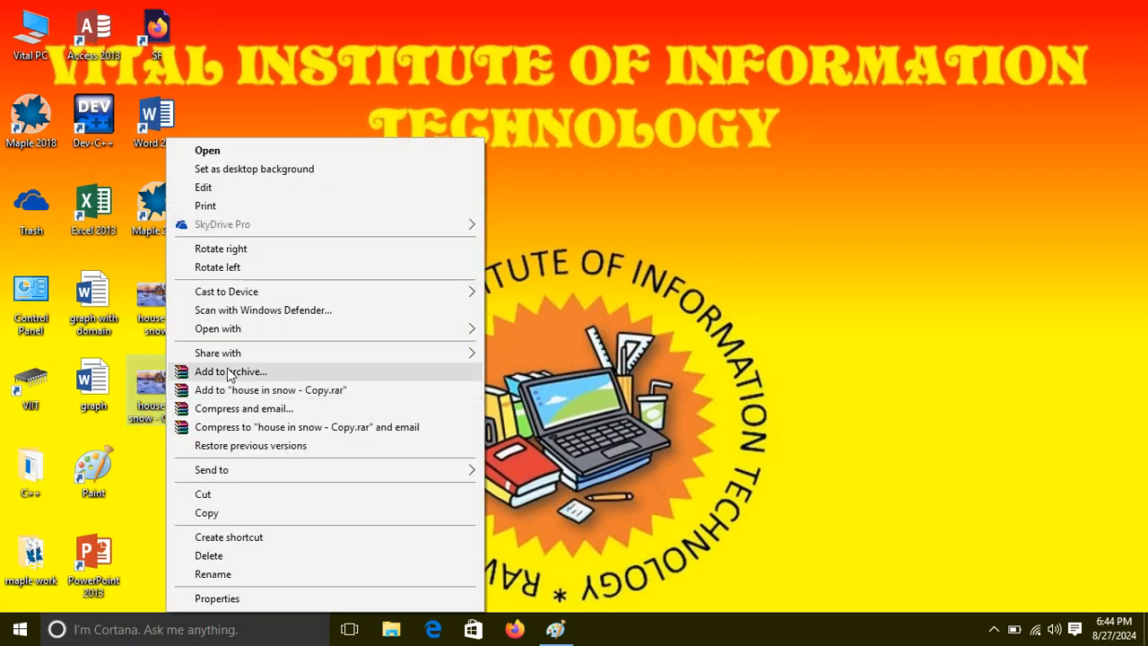
mouse_move(254, 337)
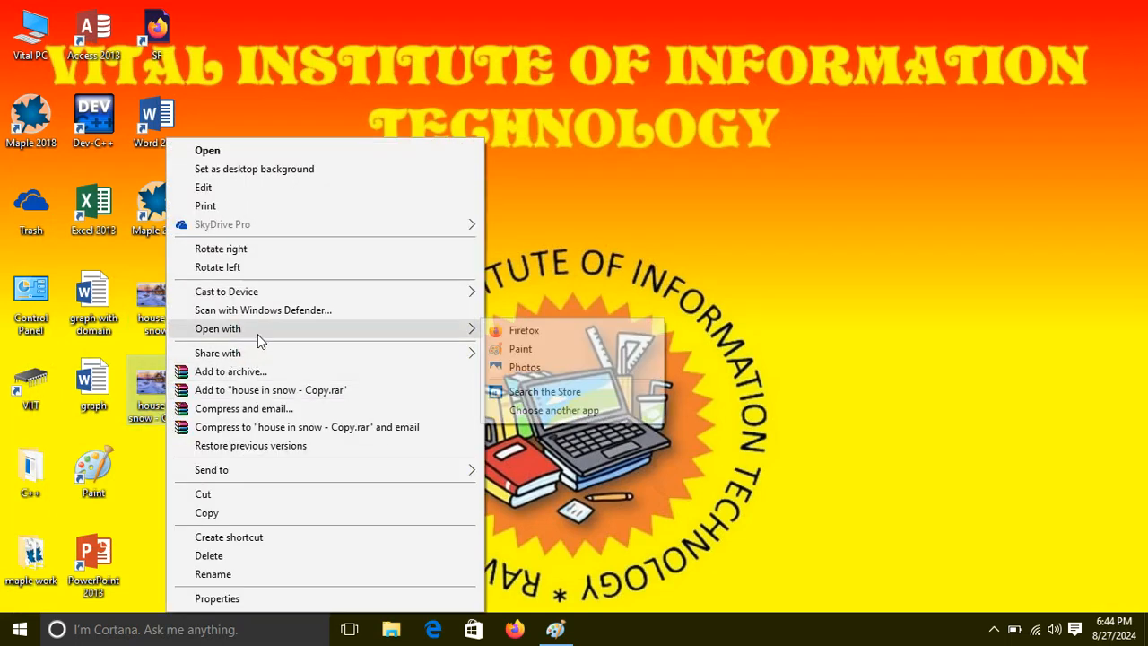
click(533, 350)
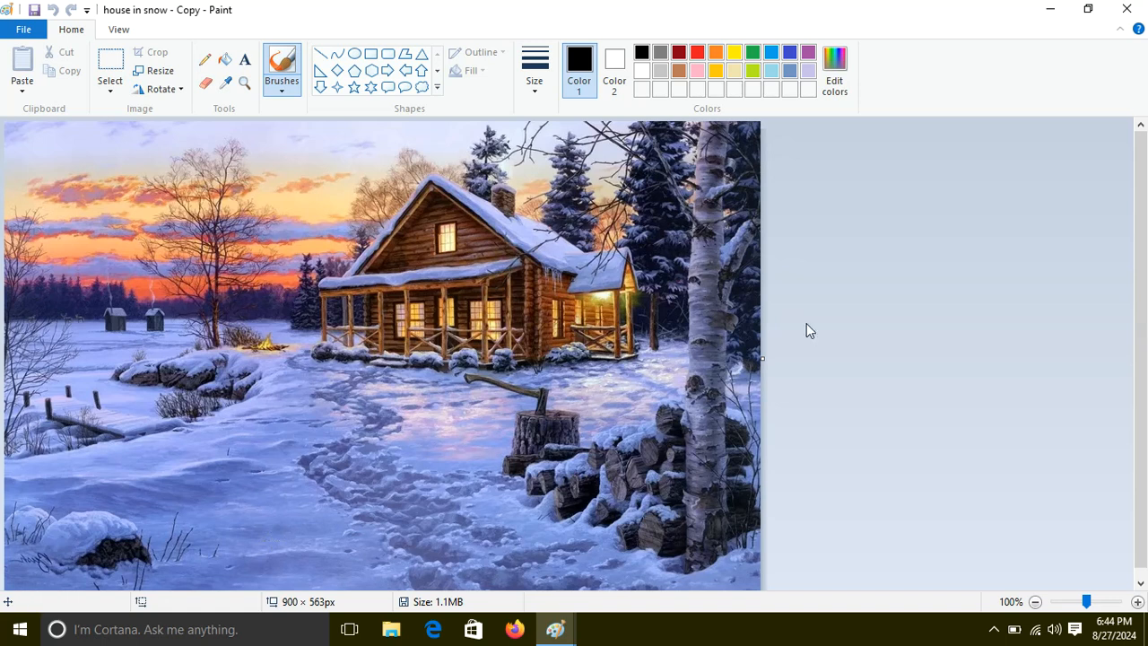
Set the canvas width to 1800 pixels in the image properties
click(1036, 602)
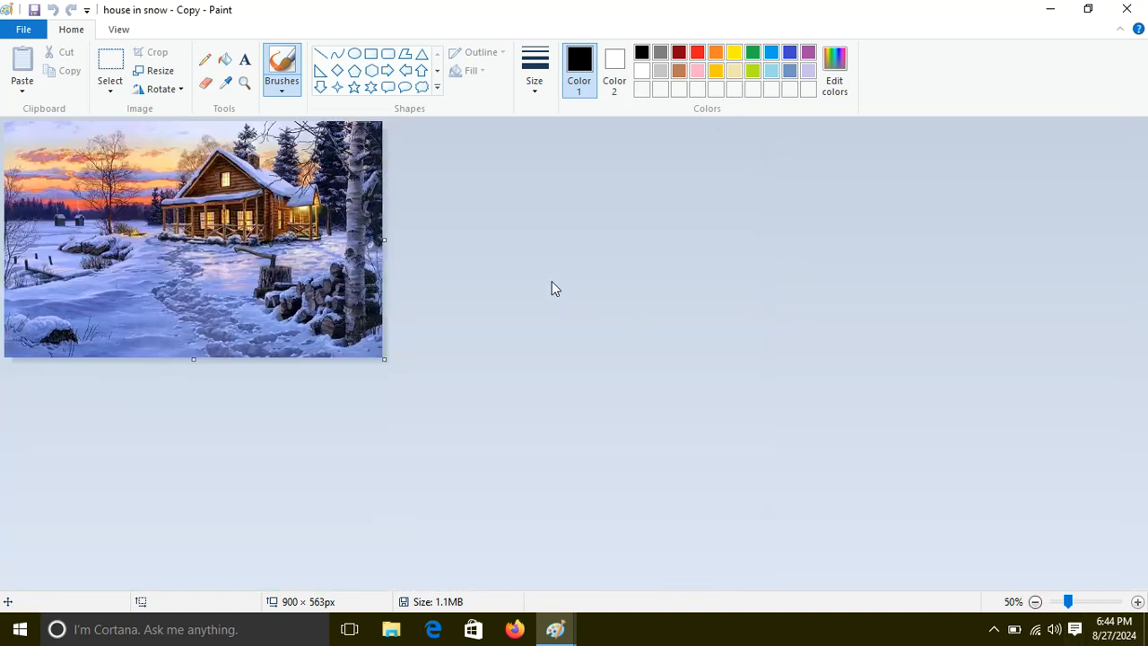
click(22, 29)
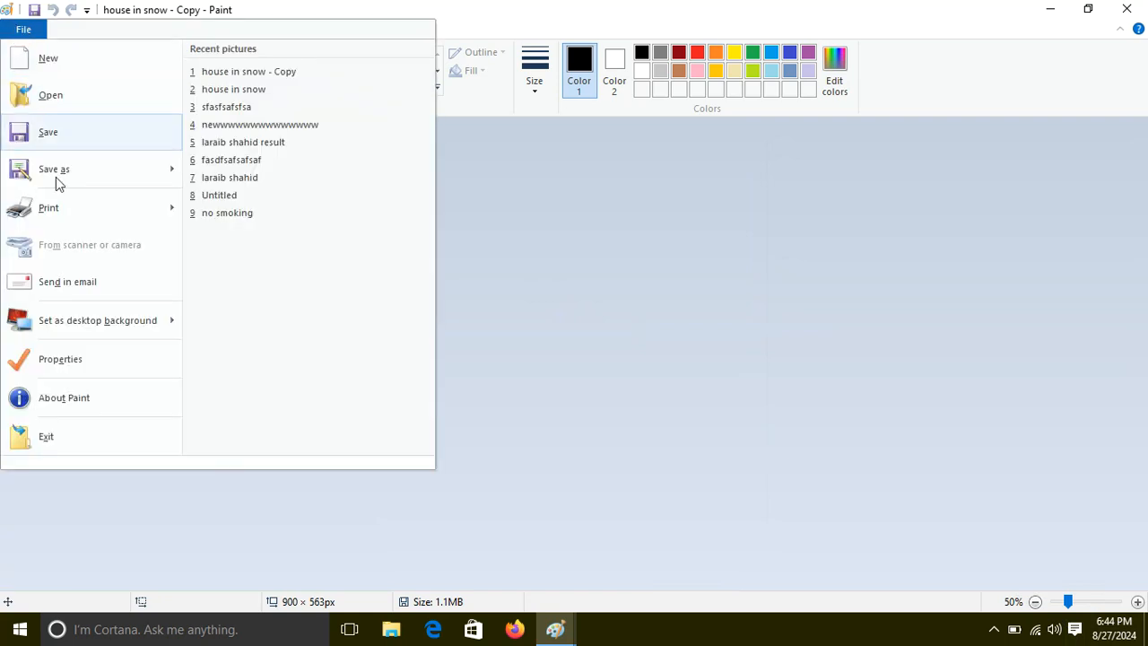
click(59, 362)
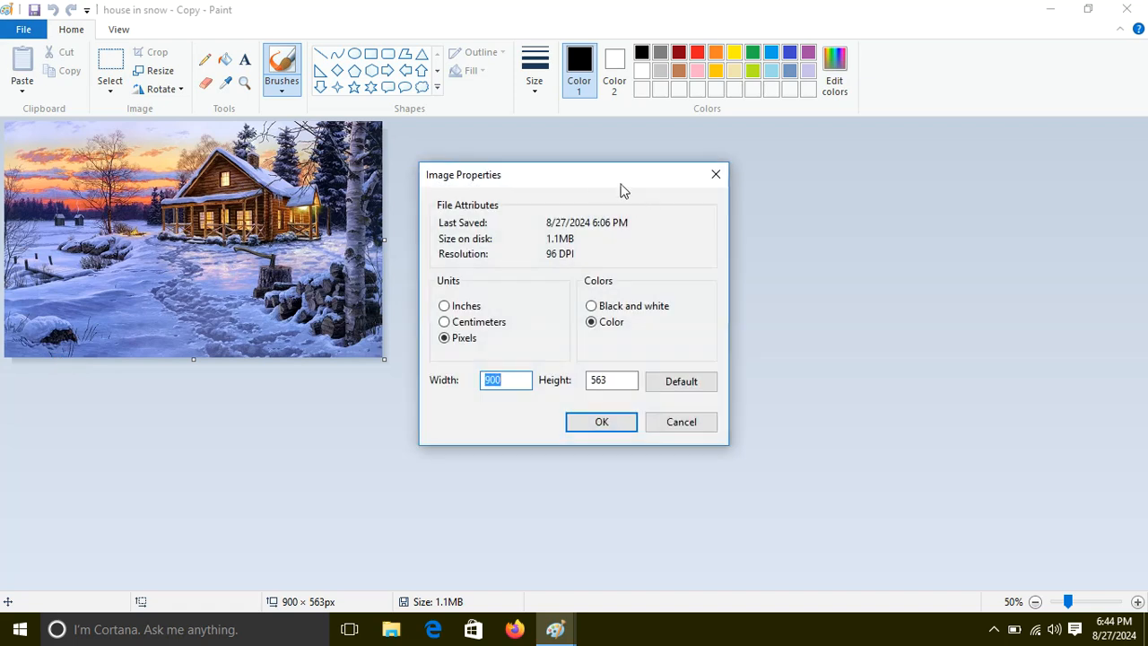
drag(593, 177, 640, 161)
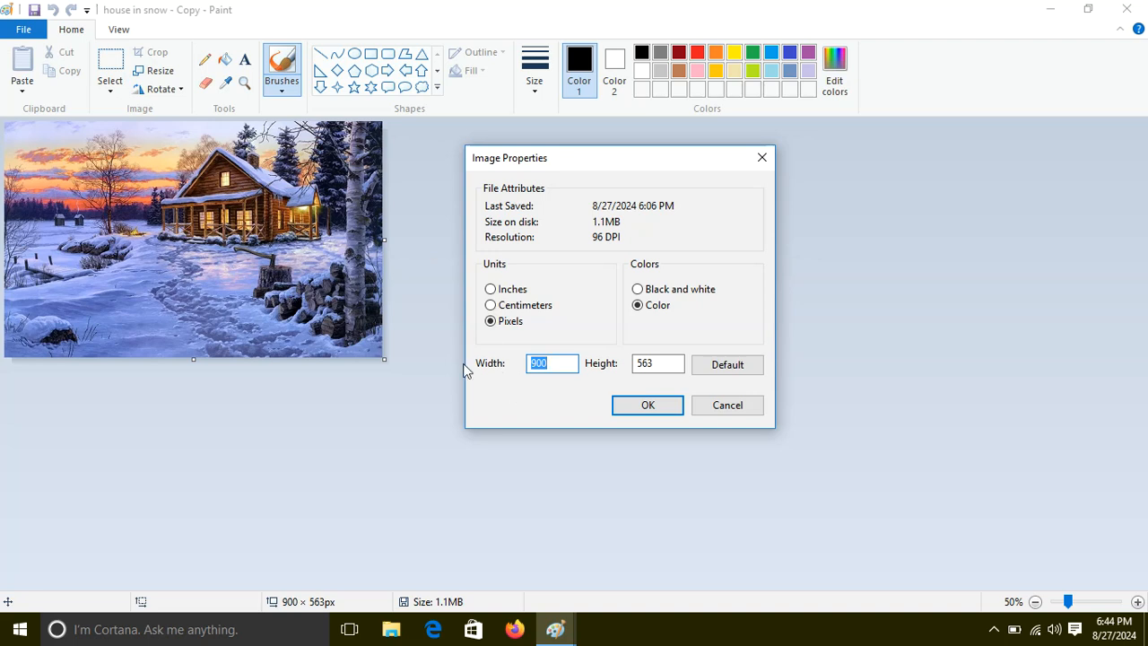
click(555, 365)
drag(556, 363, 515, 364)
text(1)
double_click(538, 380)
click(644, 408)
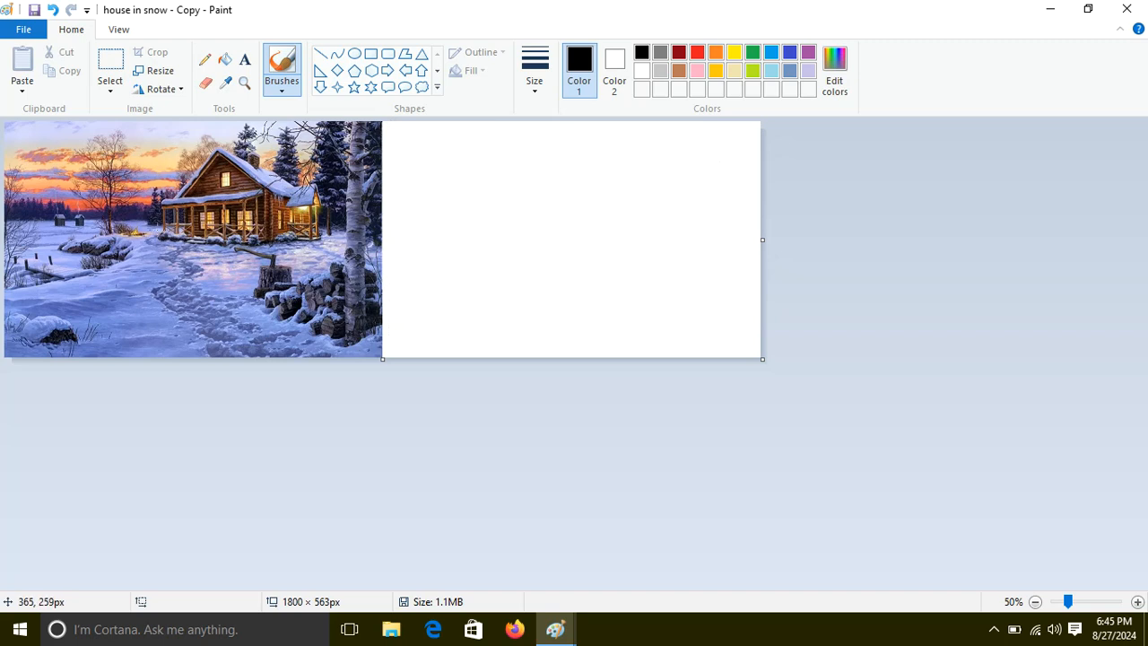
Select the whole picture, about 900 × 560 px, with a rectangular selection and place a duplicate of it over the blank half
click(111, 61)
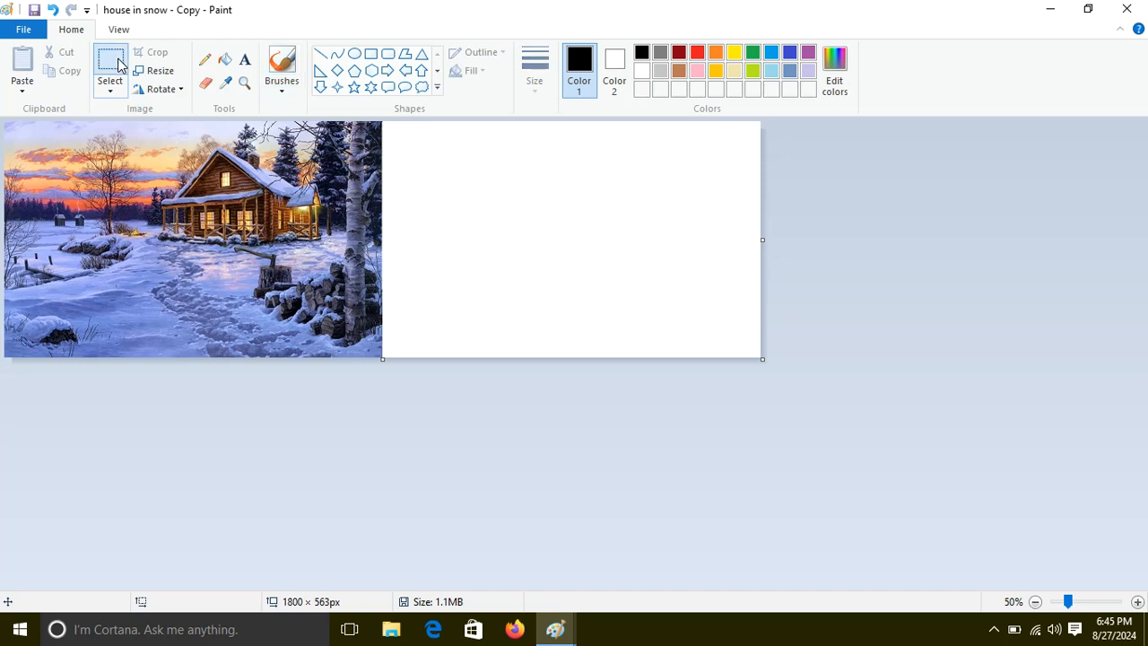
click(113, 90)
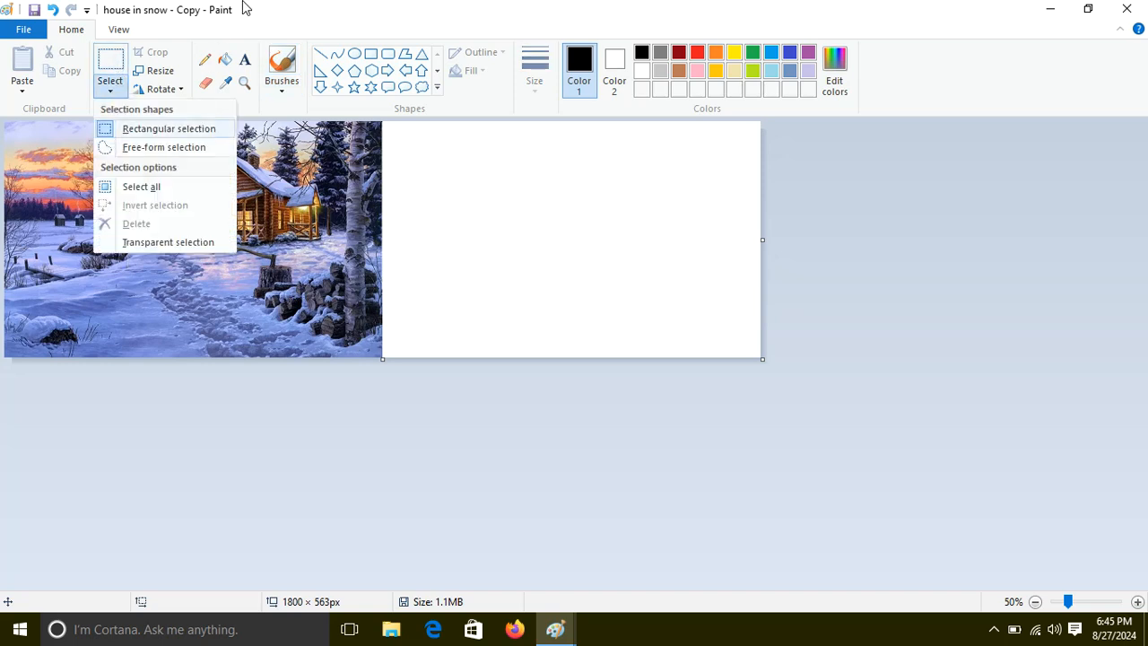
click(135, 128)
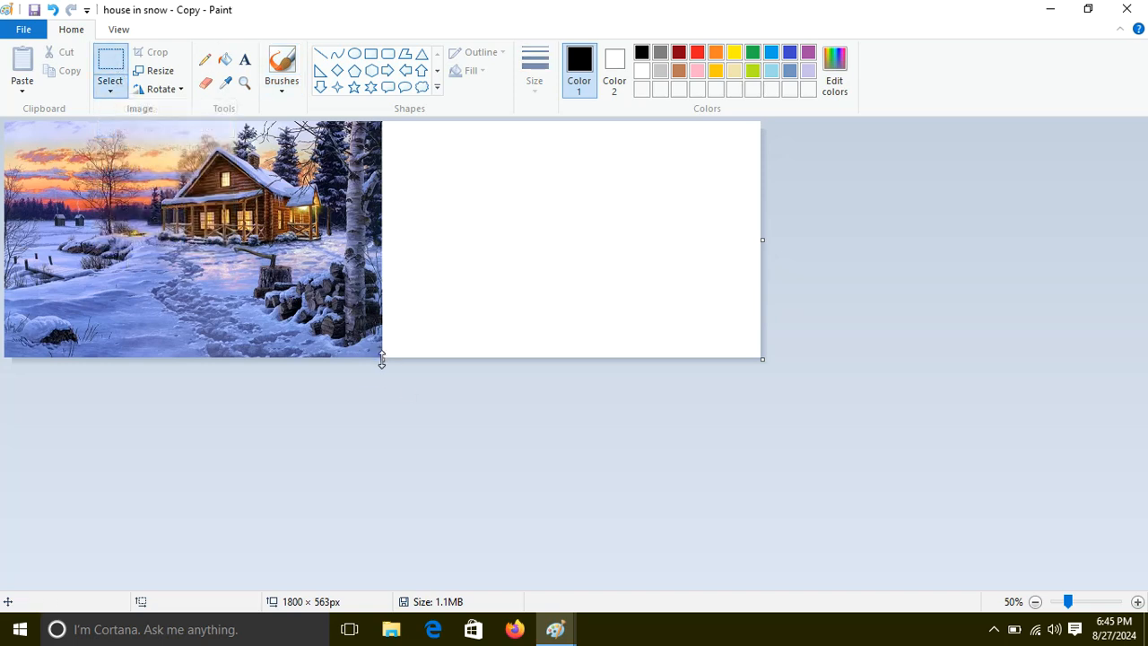
drag(380, 358, 7, 76)
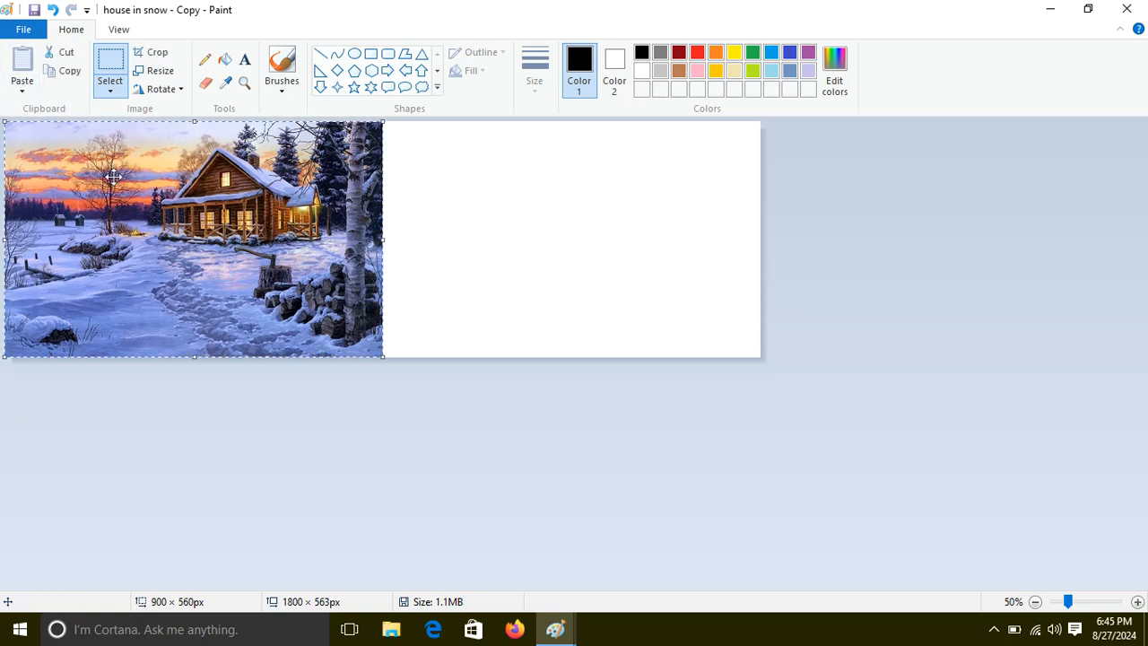
drag(145, 188, 509, 195)
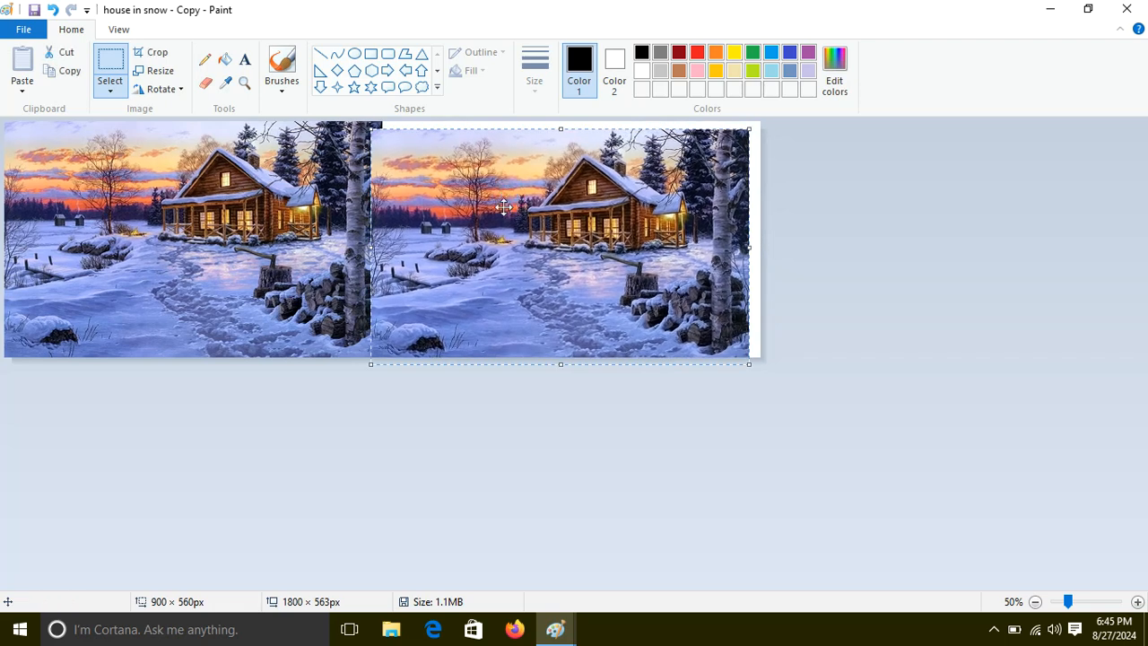
drag(503, 208, 478, 218)
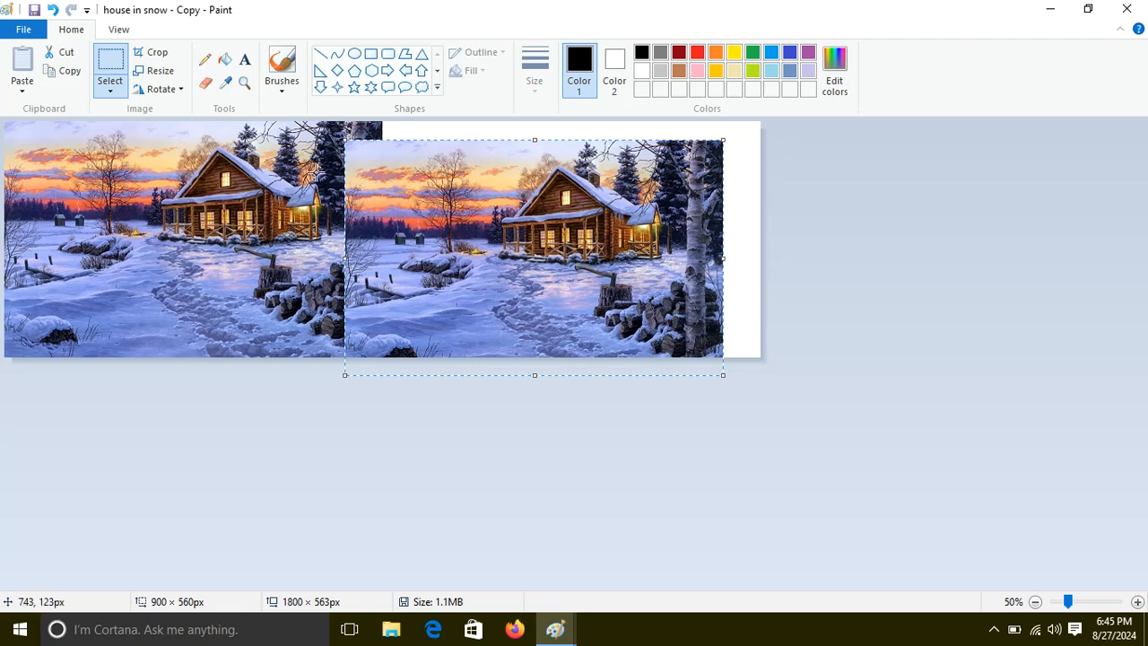
mouse_move(444, 220)
mouse_down()
mouse_move(528, 247)
mouse_move(453, 231)
mouse_up()
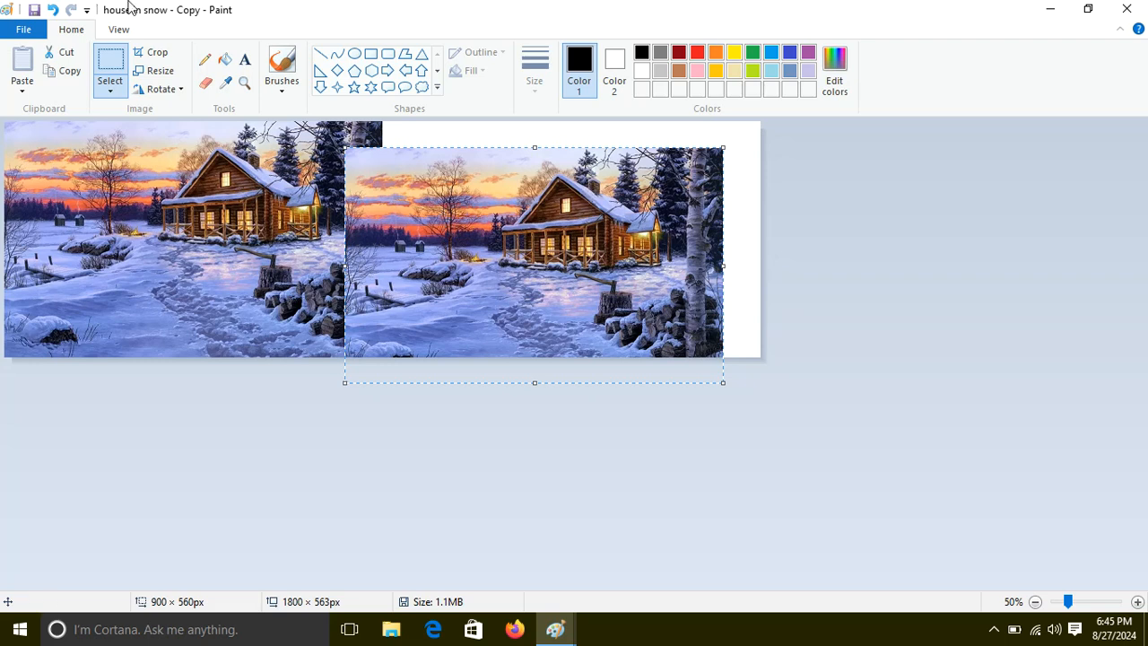
Flip the duplicate horizontally and place it flush beside the original picture
click(179, 91)
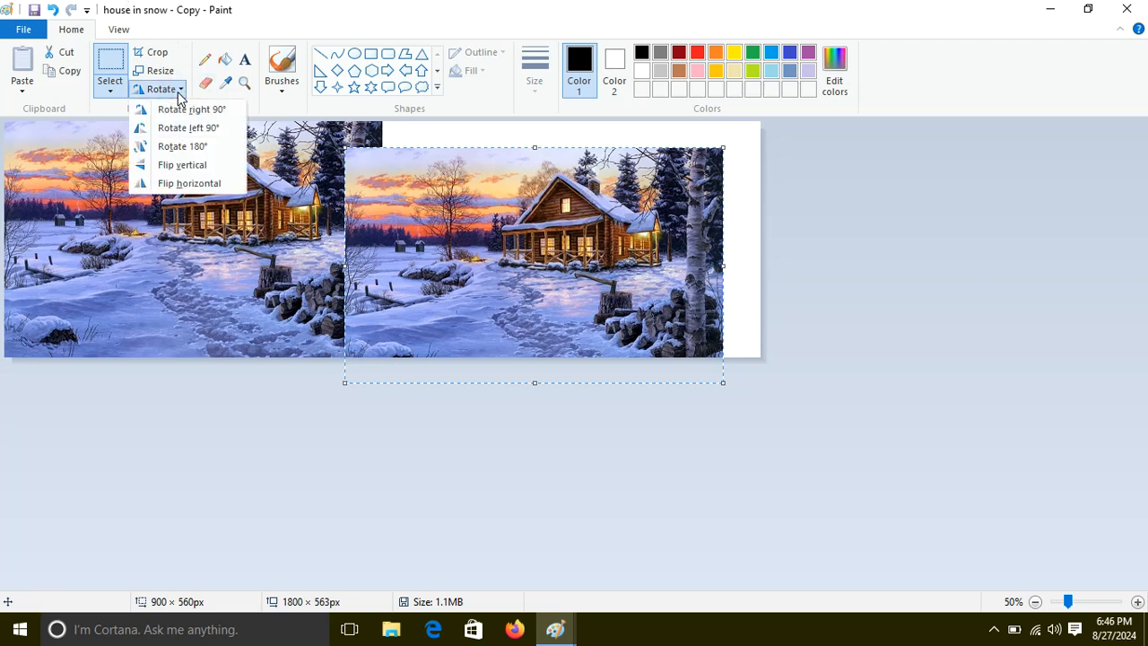
click(182, 184)
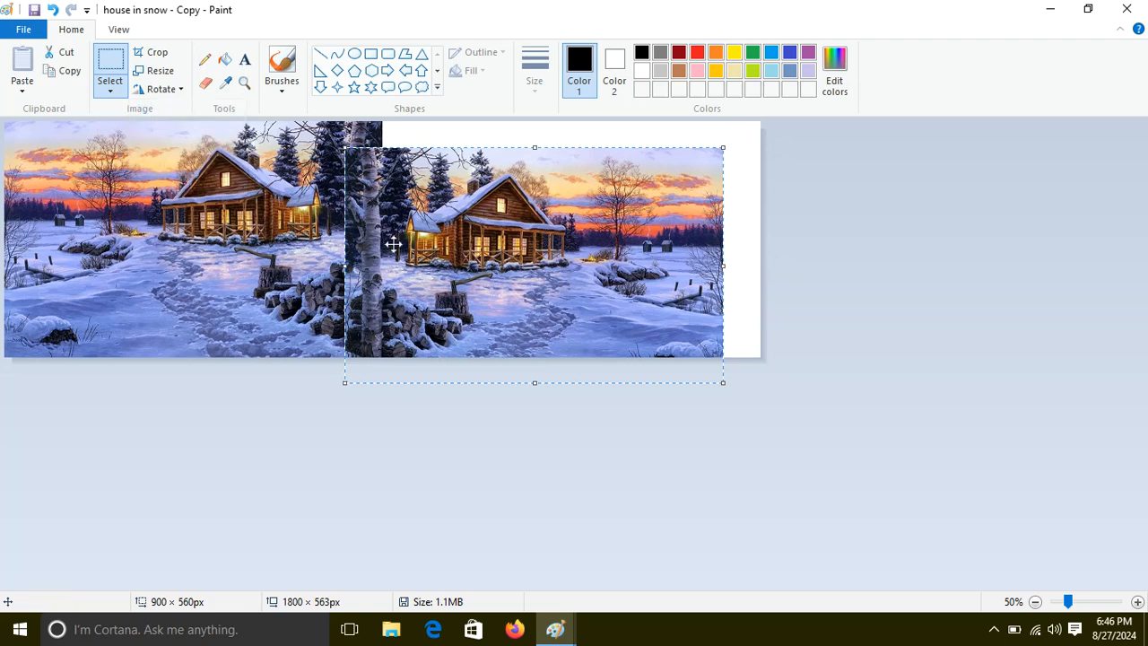
drag(446, 237, 483, 240)
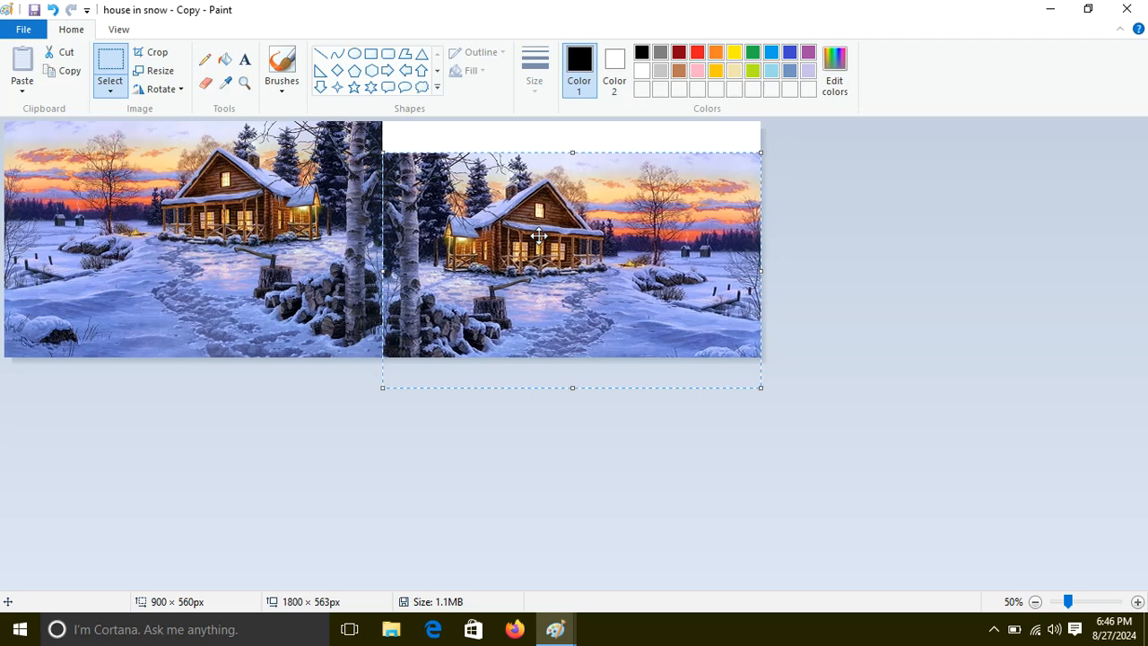
Raise the flipped duplicate in small steps to the canvas's upper edge and deselect it
key(Up)
key(Up)
key(Up)
key(Up)
key(Up)
key(Up)
key(Up)
key(Up)
key(Up)
key(Up)
key(Up)
key(Up)
key(Up)
key(Up)
key(Up)
key(Up)
key(Up)
key(Up)
key(Up)
key(Up)
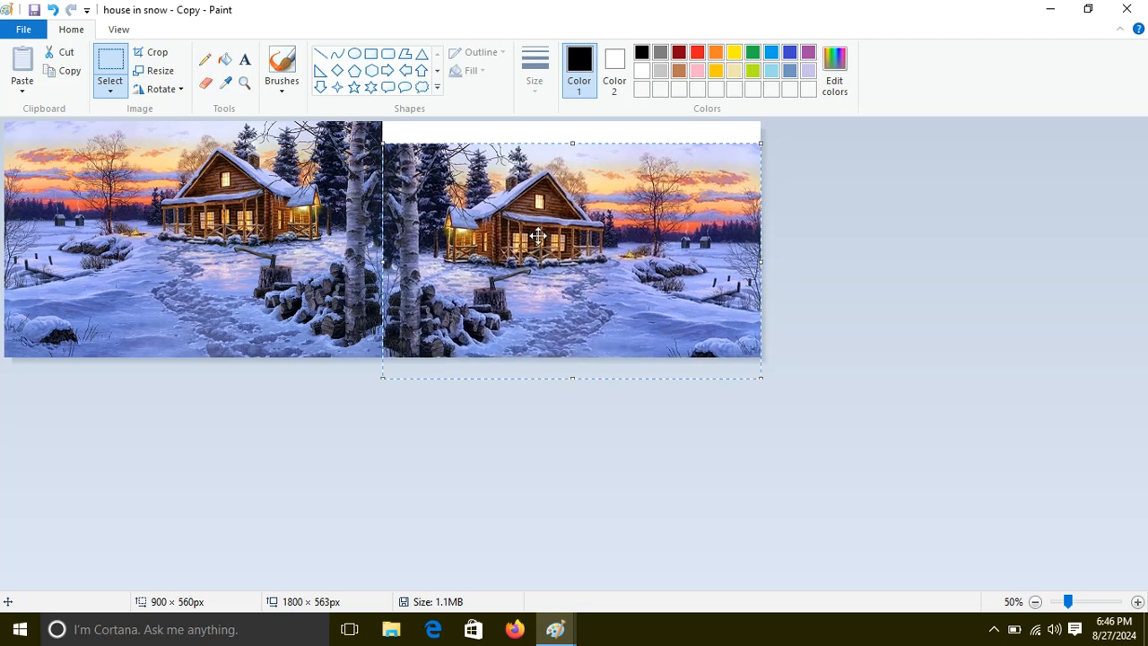
key(Up)
key(Up)
key(Up)
key(Up)
key(Up)
key(Up)
key(Up)
key(Up)
key(Up)
key(Up)
key(Up)
key(Up)
key(Up)
key(Up)
key(Up)
key(Up)
drag(538, 236, 539, 235)
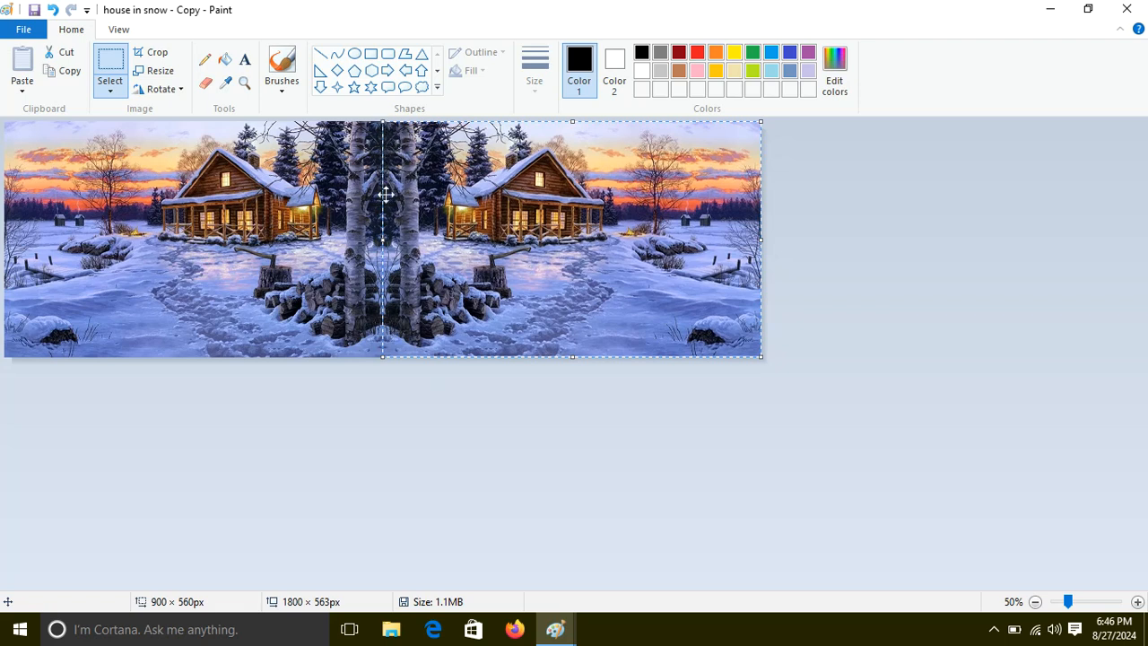
click(281, 209)
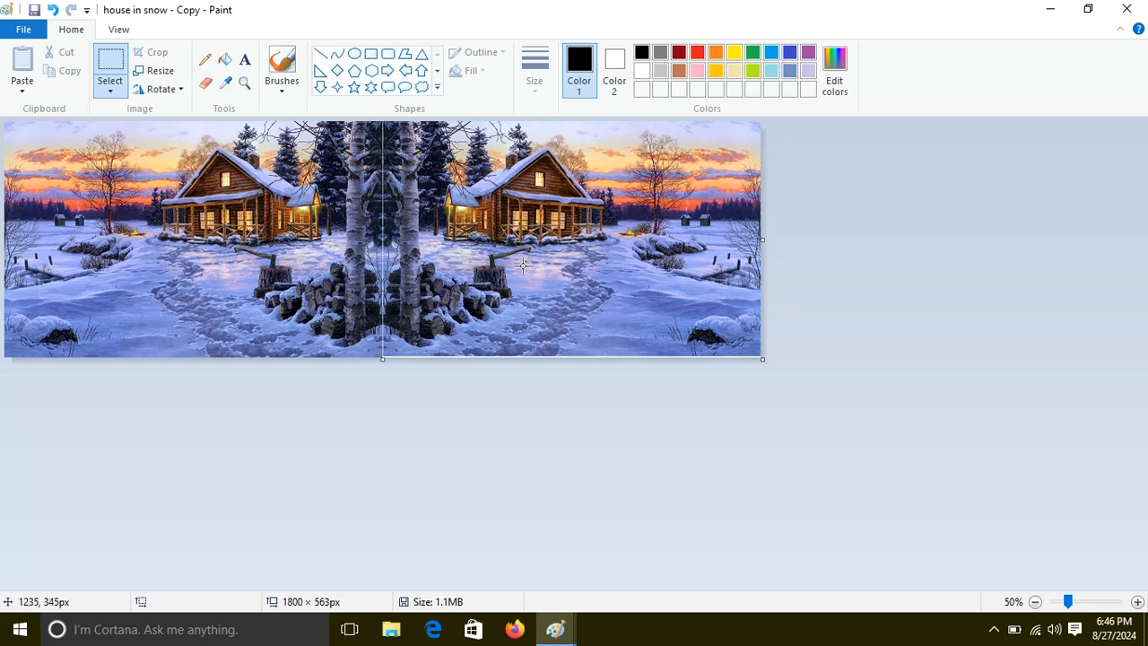
Undo the mirrored duplicate and place a new duplicate of the original picture, about 900 × 558 px, over the canvas's other half
key(ctrl+z)
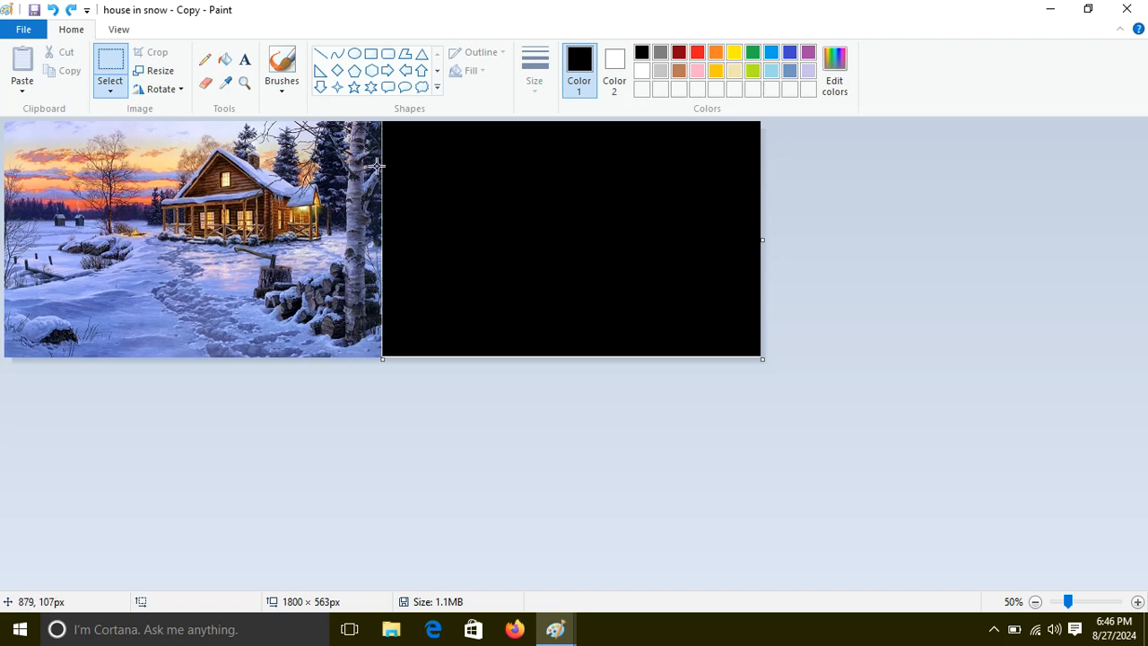
click(112, 58)
drag(380, 127, 5, 364)
drag(124, 281, 435, 284)
Flip the new duplicate horizontally and move it flush against the original picture's side edge
click(166, 89)
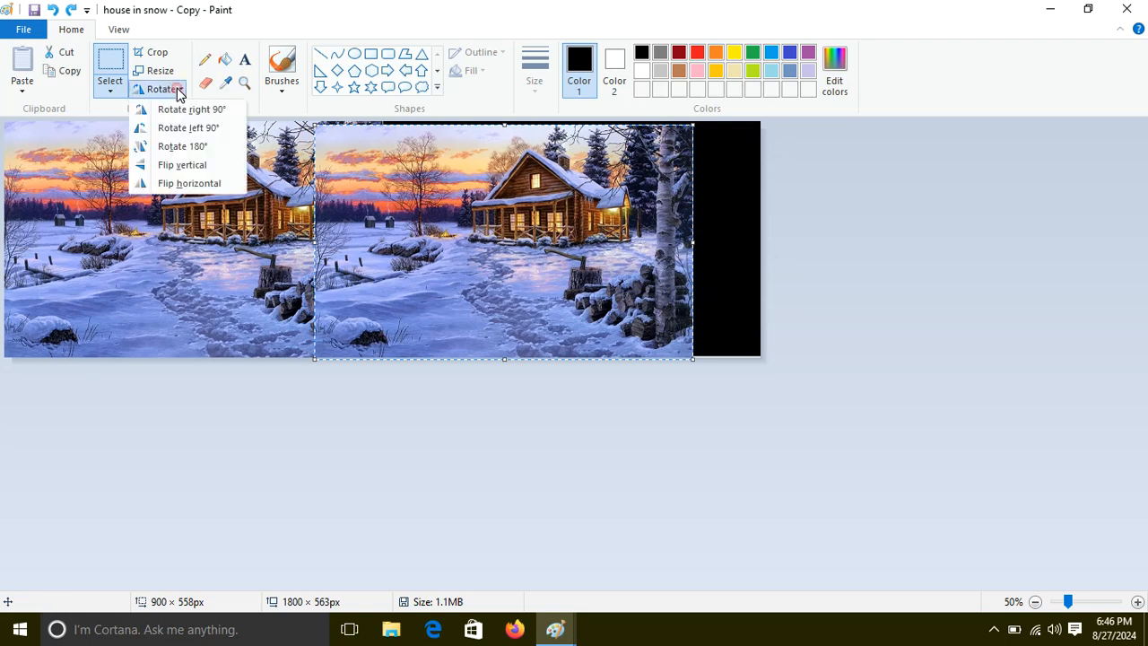
click(188, 183)
drag(468, 220, 509, 241)
Raise the flipped duplicate in small steps until it meets the canvas's upper edge, level with the original, and deselect it
key(Up)
key(Up)
key(Up)
key(Up)
key(Up)
key(Up)
key(Up)
key(Up)
key(Up)
key(Up)
key(Up)
key(Up)
key(Up)
key(Up)
key(Up)
key(Up)
key(Up)
key(Up)
key(Up)
key(Up)
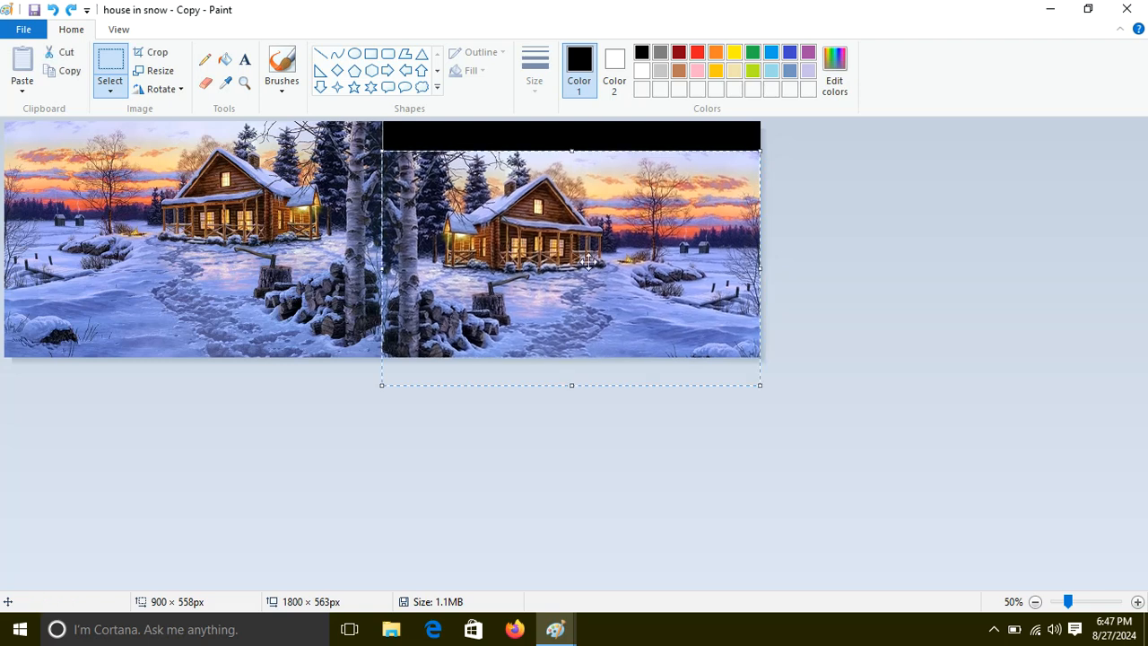
key(Up)
key(Up)
key(Up)
key(Up)
key(Up)
key(Up)
key(Up)
key(Up)
key(Up)
key(Up)
key(Up)
key(Up)
key(Up)
key(Up)
key(Up)
key(Up)
key(Up)
key(Up)
key(Up)
key(Up)
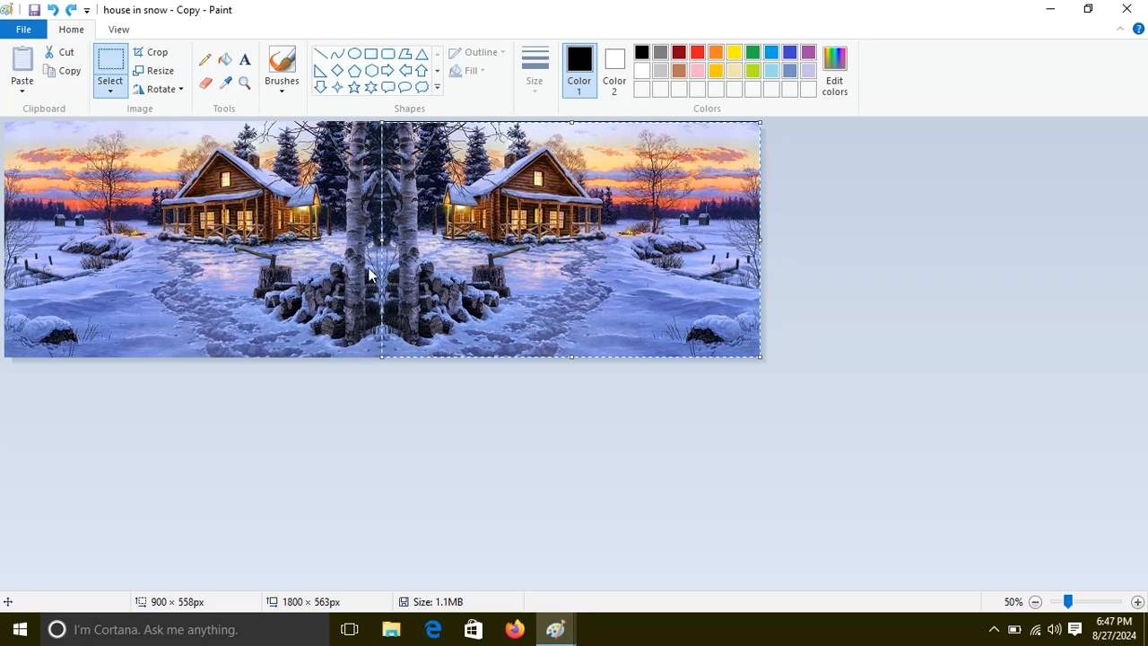
click(314, 220)
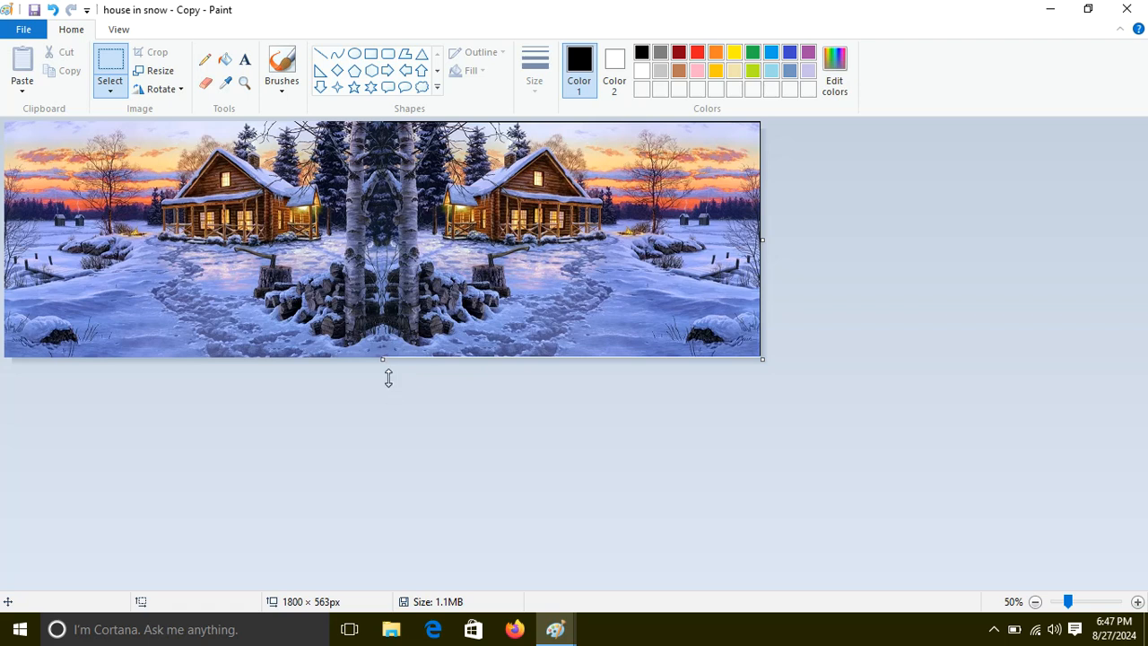
Reduce the canvas height to 552 px, shifting the whole picture up slightly between the two trims
drag(381, 362, 381, 357)
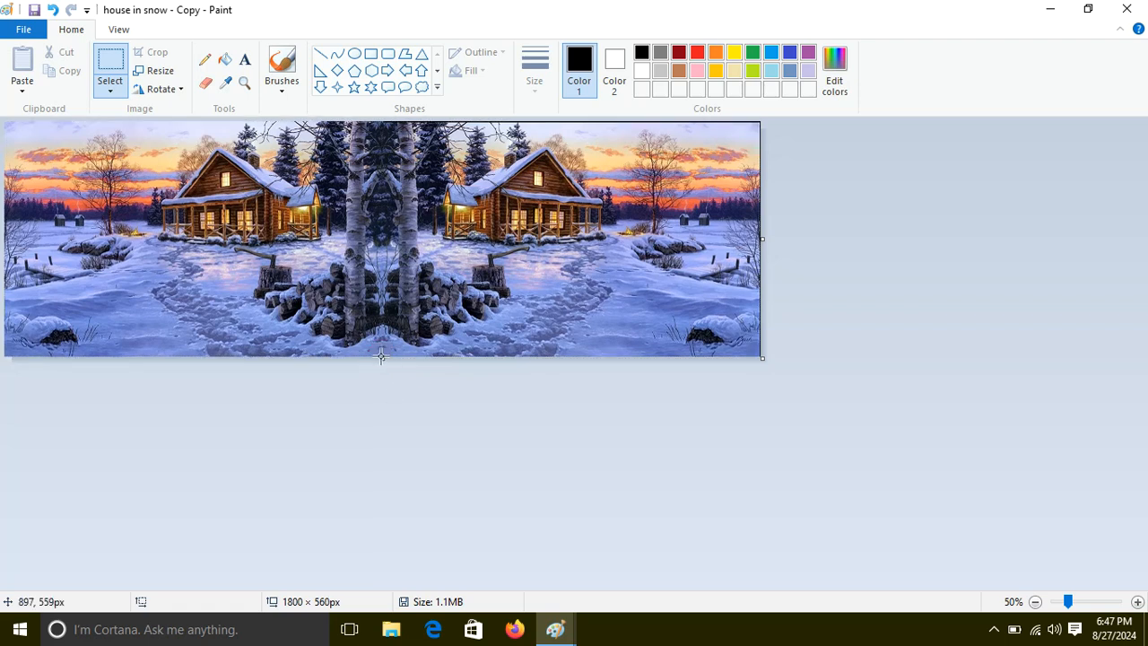
key(ctrl+a)
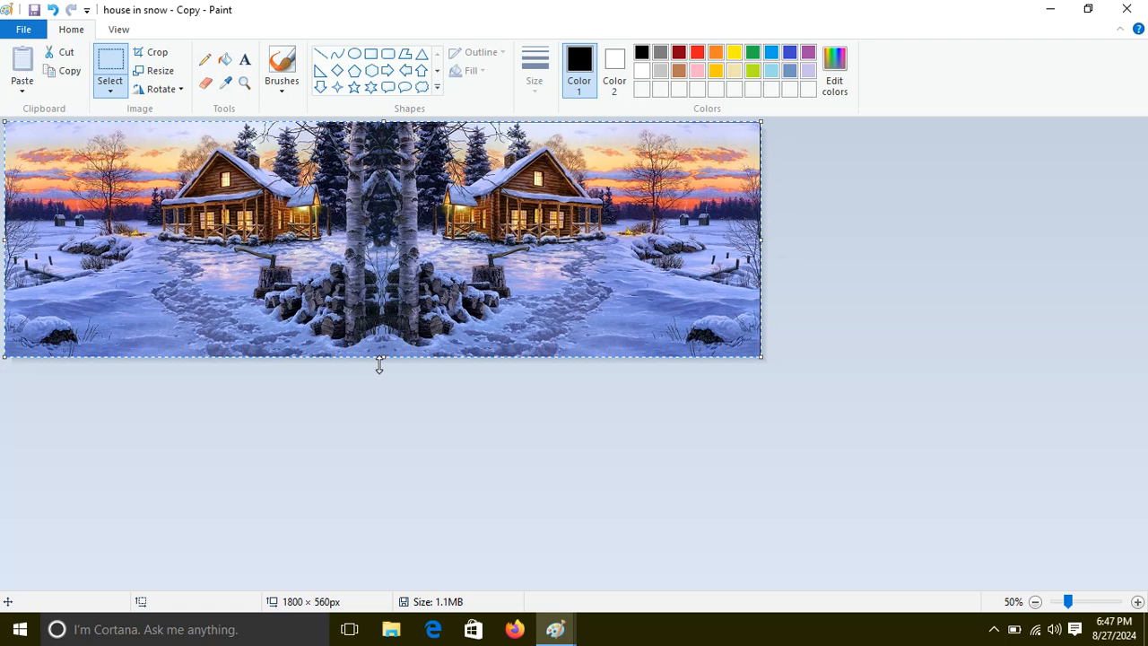
click(427, 432)
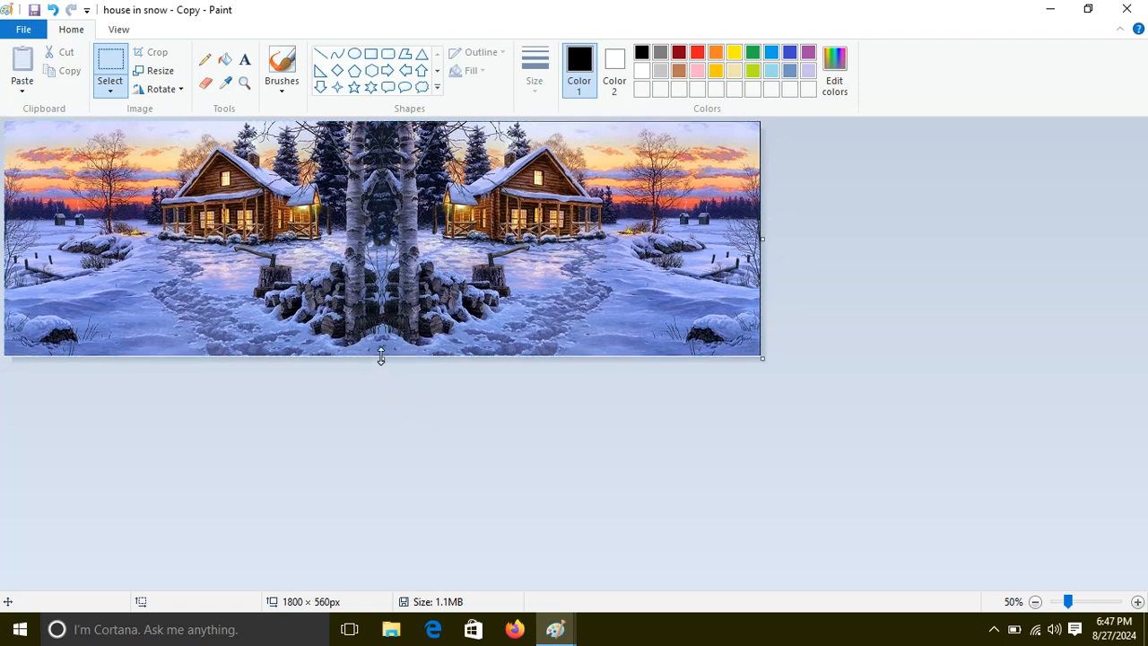
drag(380, 354, 380, 353)
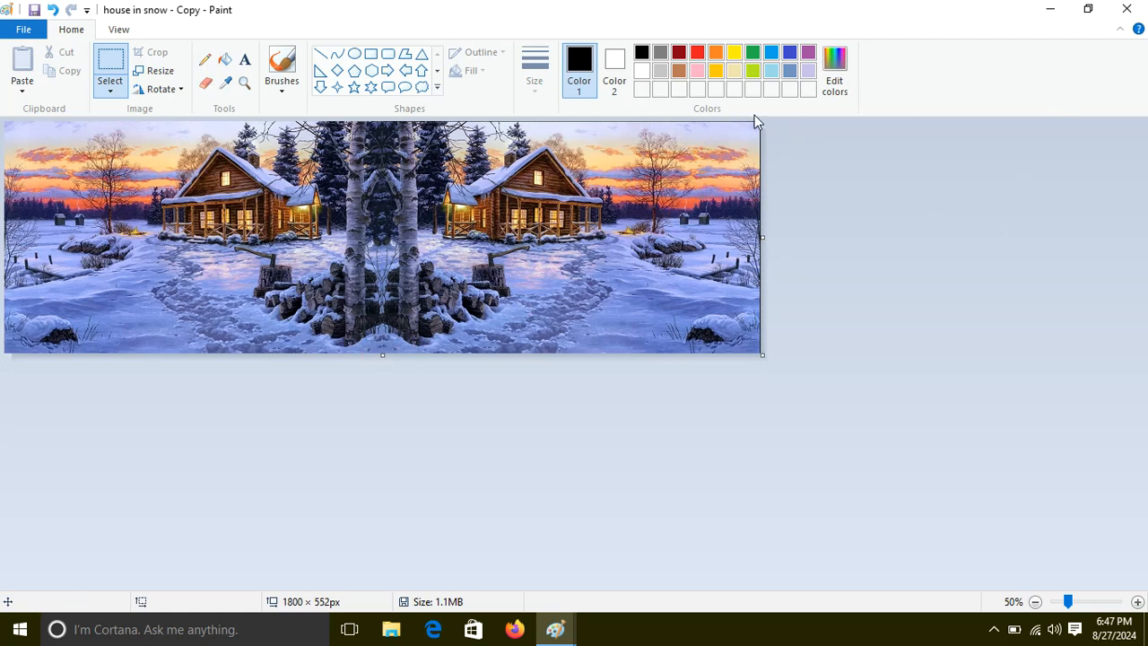
Trim the canvas to 1798 × 542 px, shifting the whole picture up so no black strip remains along its upper edge
drag(763, 237, 759, 236)
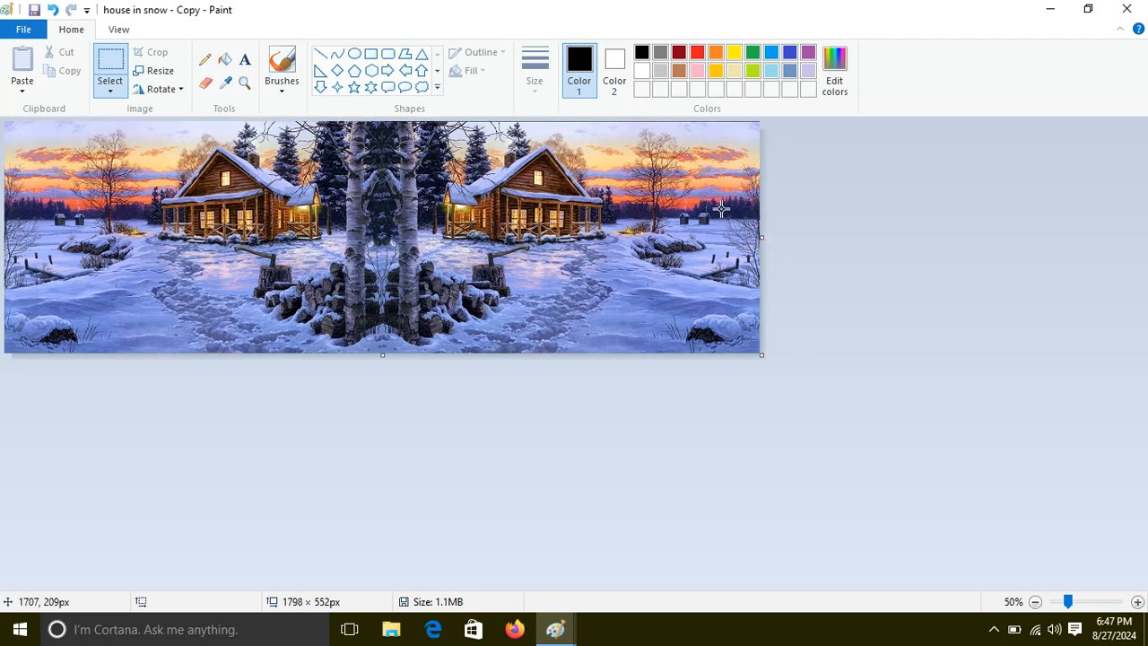
key(ctrl+a)
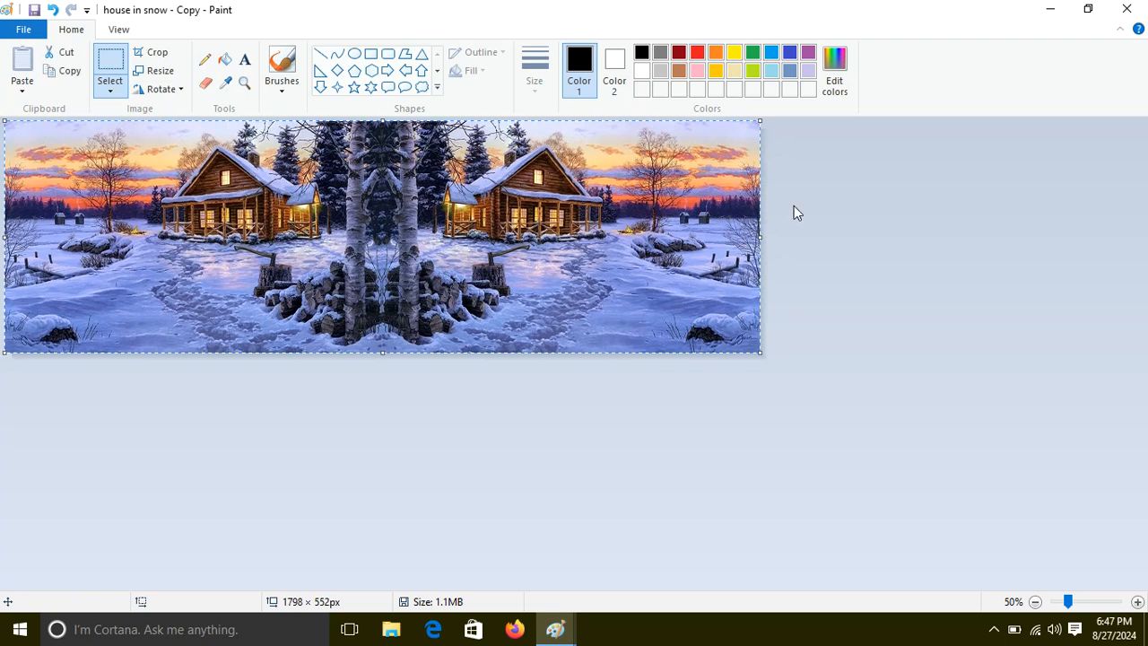
click(461, 467)
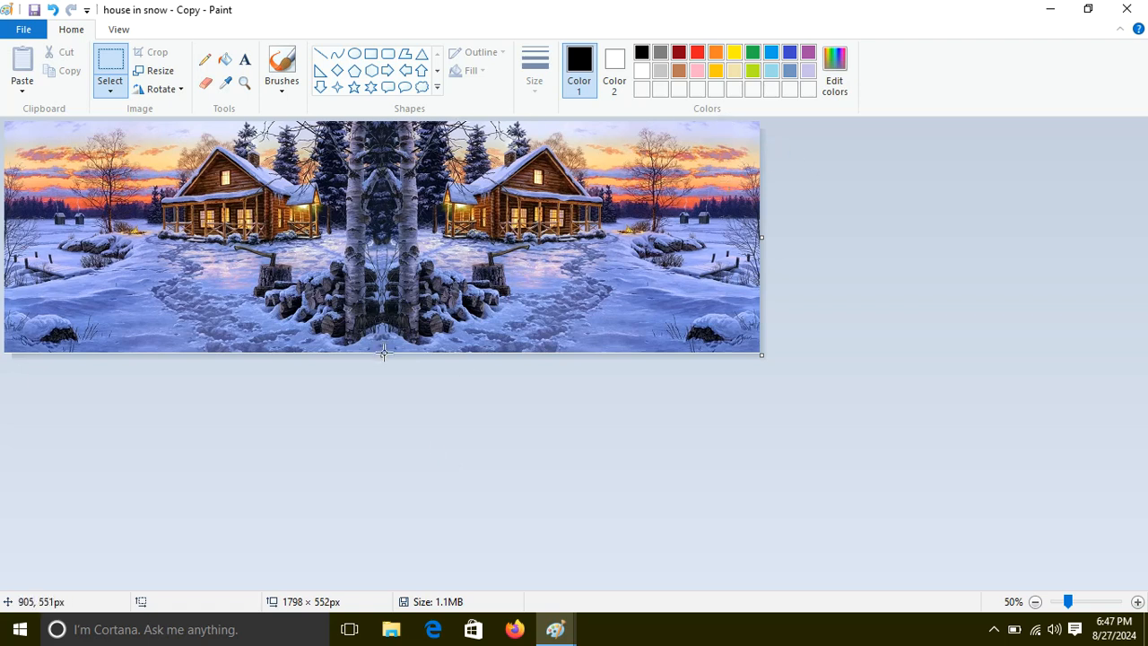
drag(382, 353, 380, 354)
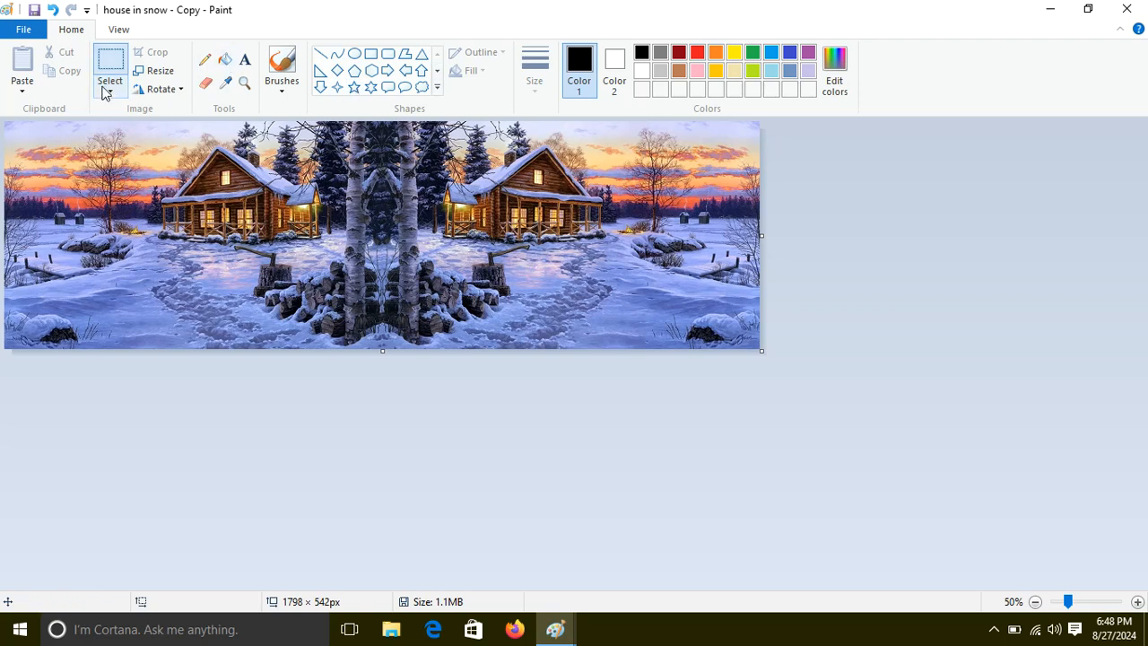
Save the mirrored picture and close its window
click(24, 30)
click(51, 134)
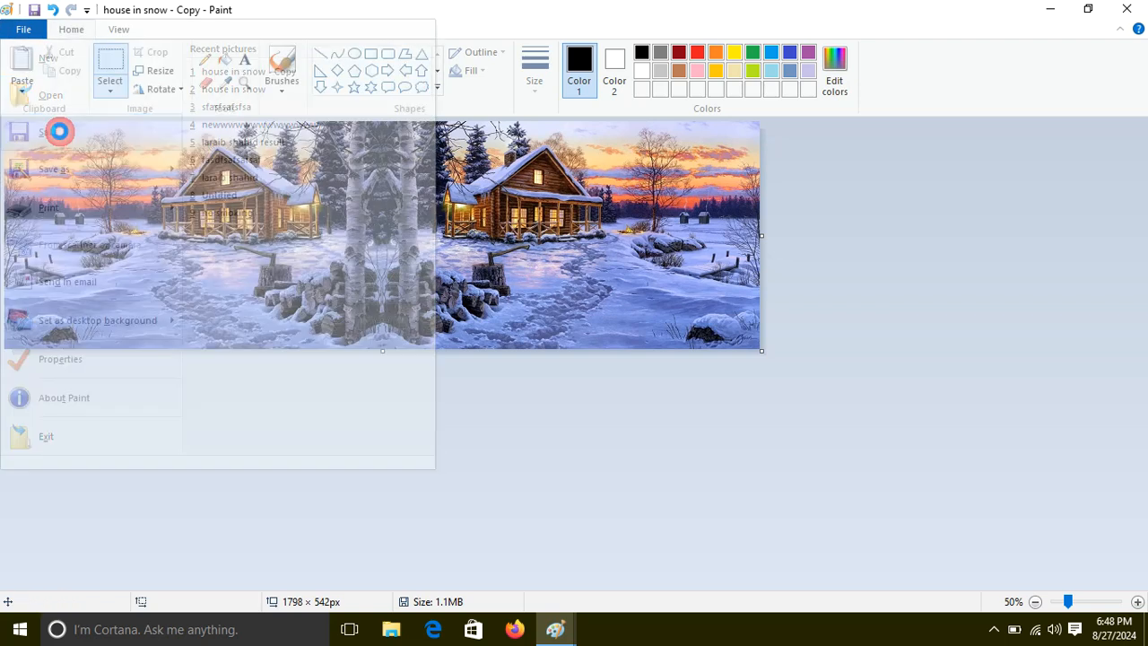
click(1127, 8)
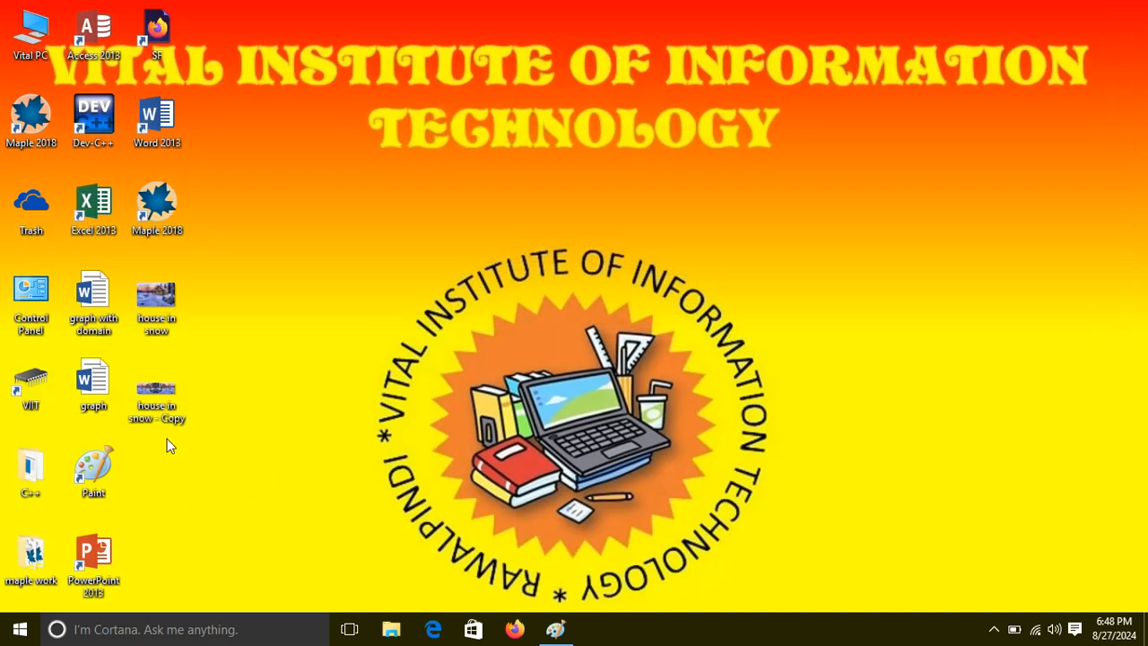
View the original house in snow picture and the mirrored house in snow - Copy picture in Photos, closing each one
double_click(163, 305)
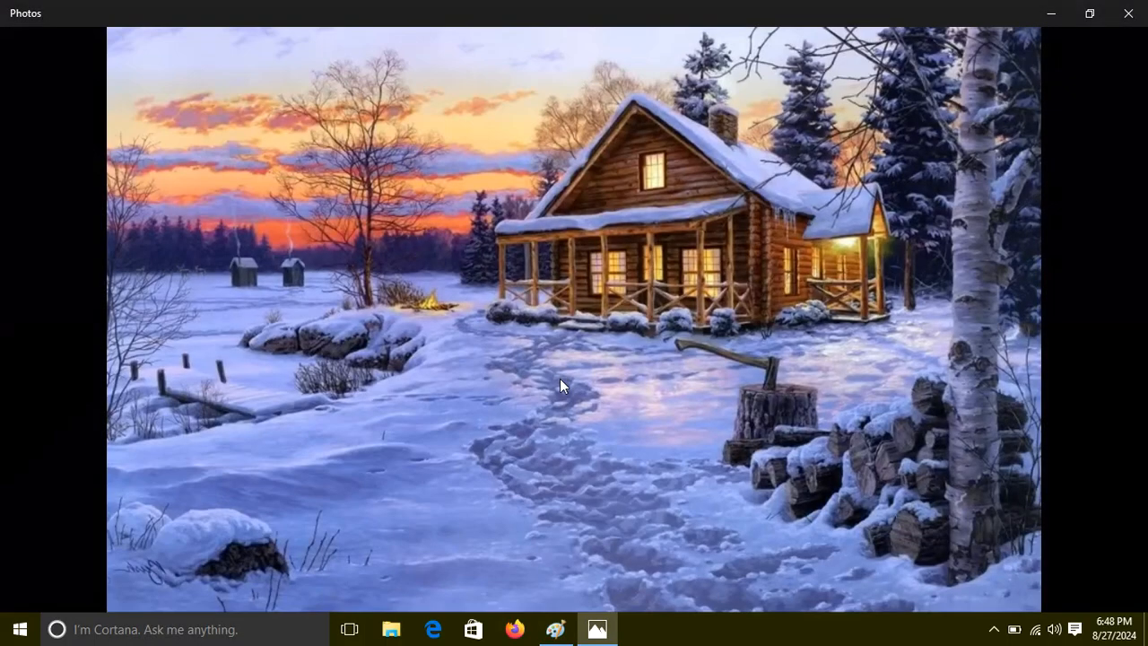
click(1141, 7)
double_click(160, 388)
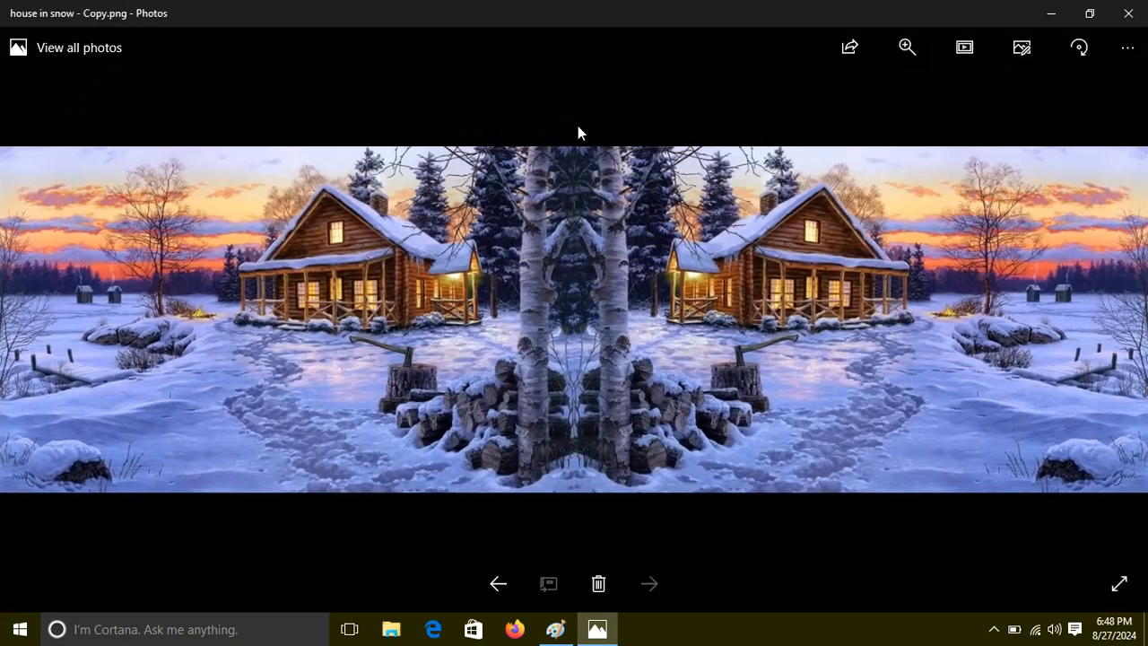
click(1127, 13)
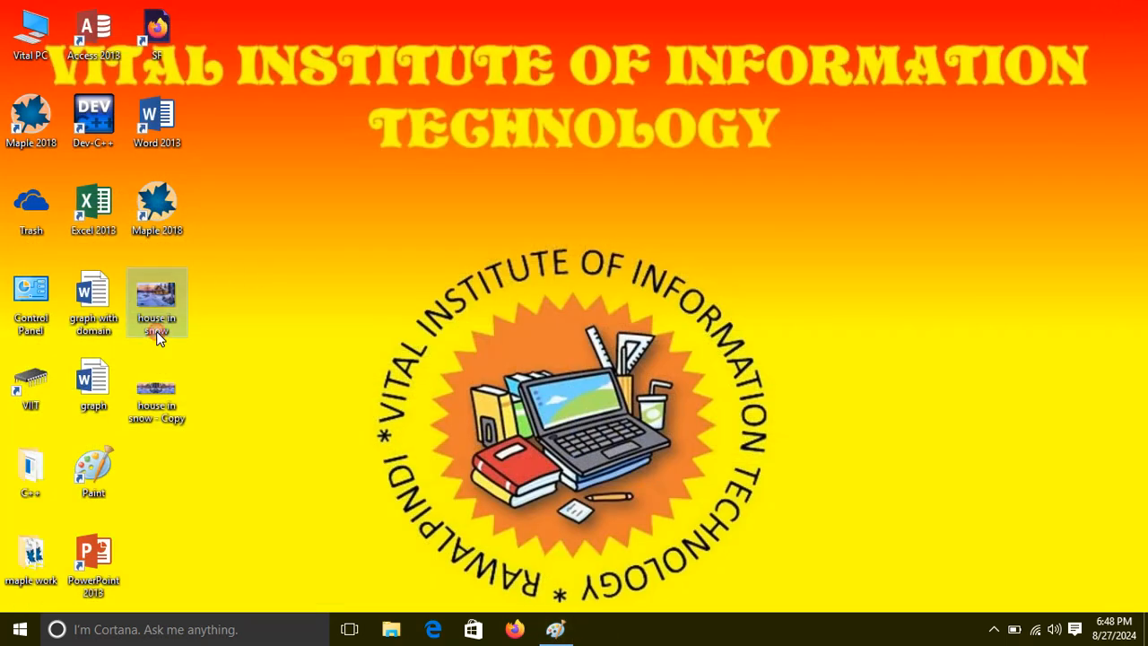
Make another copy of the house in snow file on the desktop
right_click(151, 301)
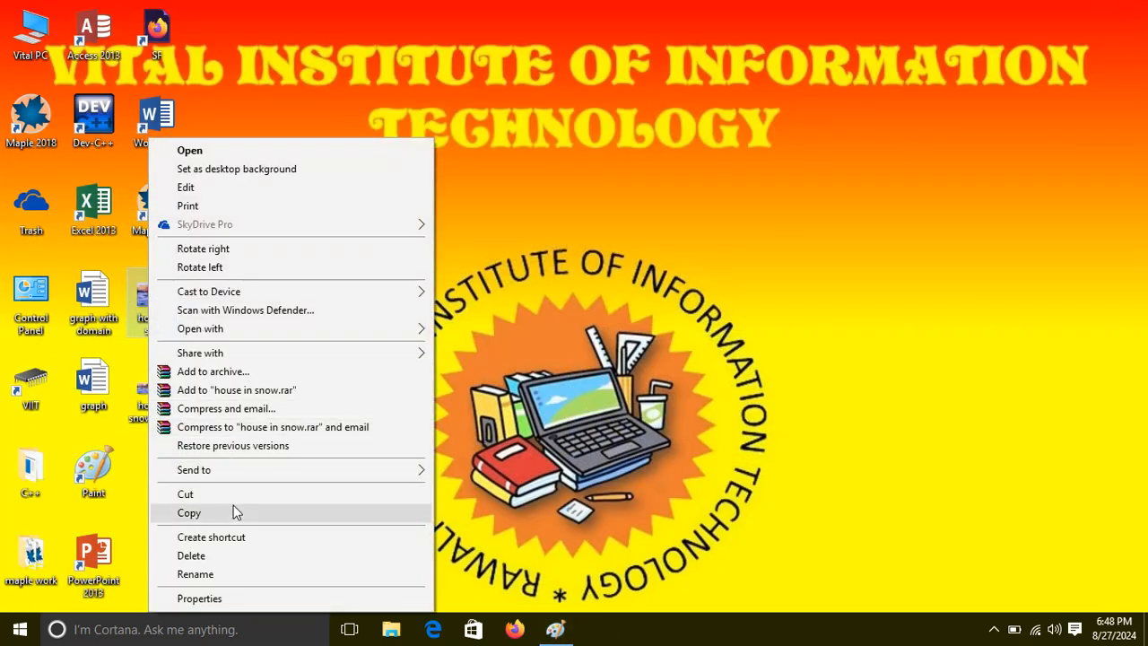
click(234, 510)
right_click(294, 231)
click(342, 299)
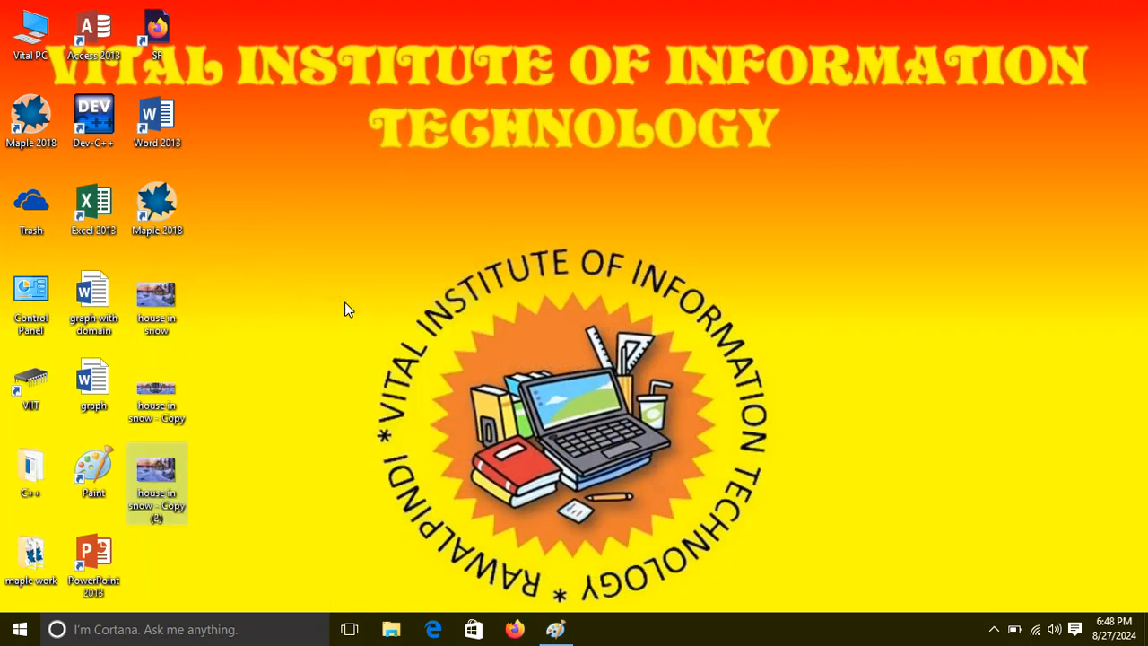
Open the house in snow - Copy (2) file in Paint
right_click(156, 484)
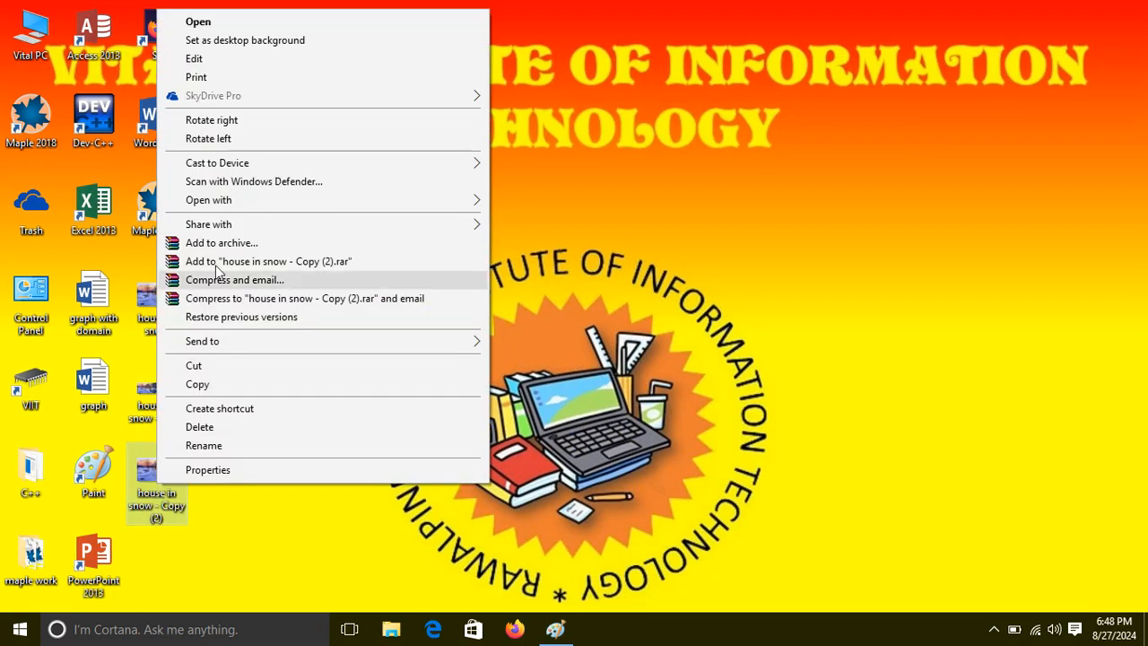
mouse_move(231, 199)
click(522, 217)
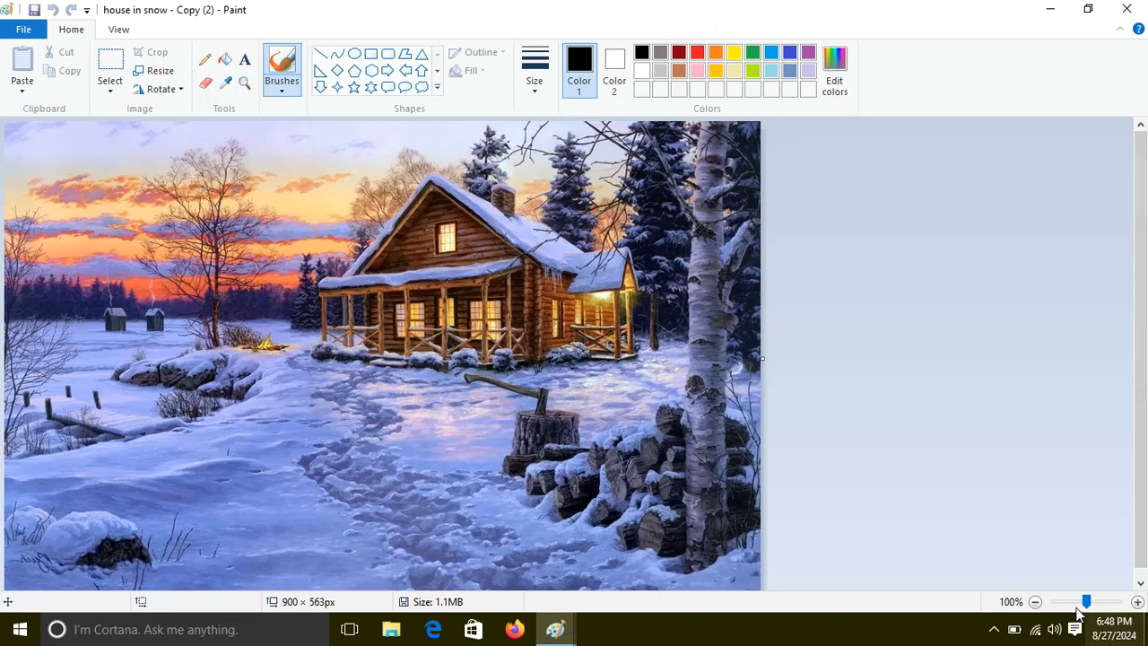
Widen the canvas to 1800 px through the image properties
click(1035, 602)
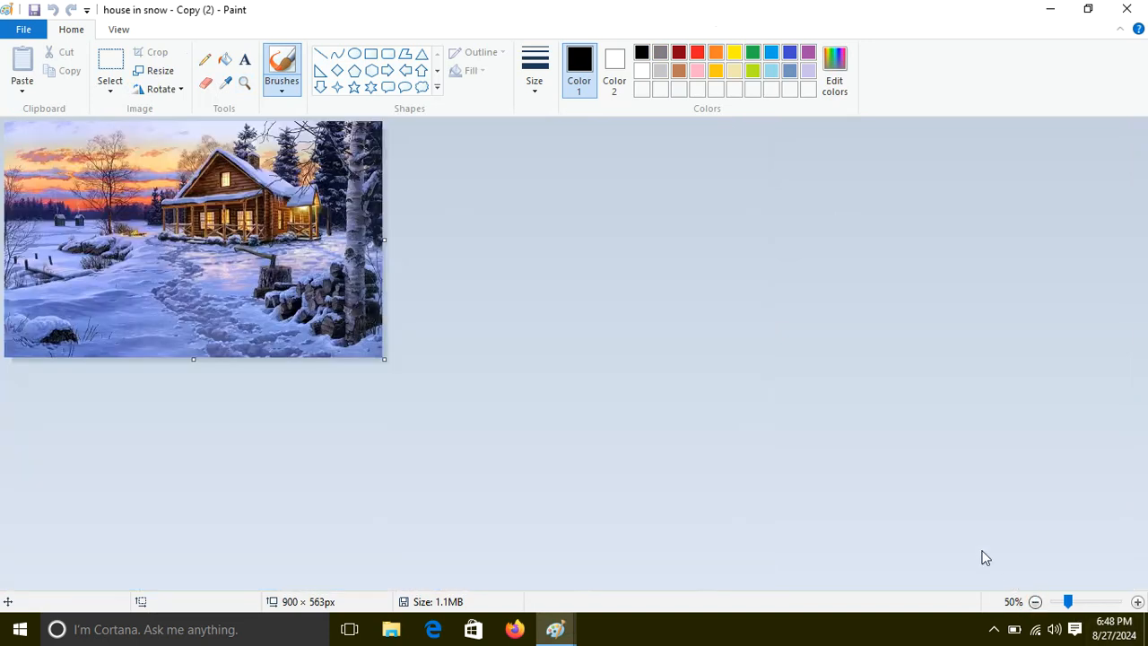
click(12, 30)
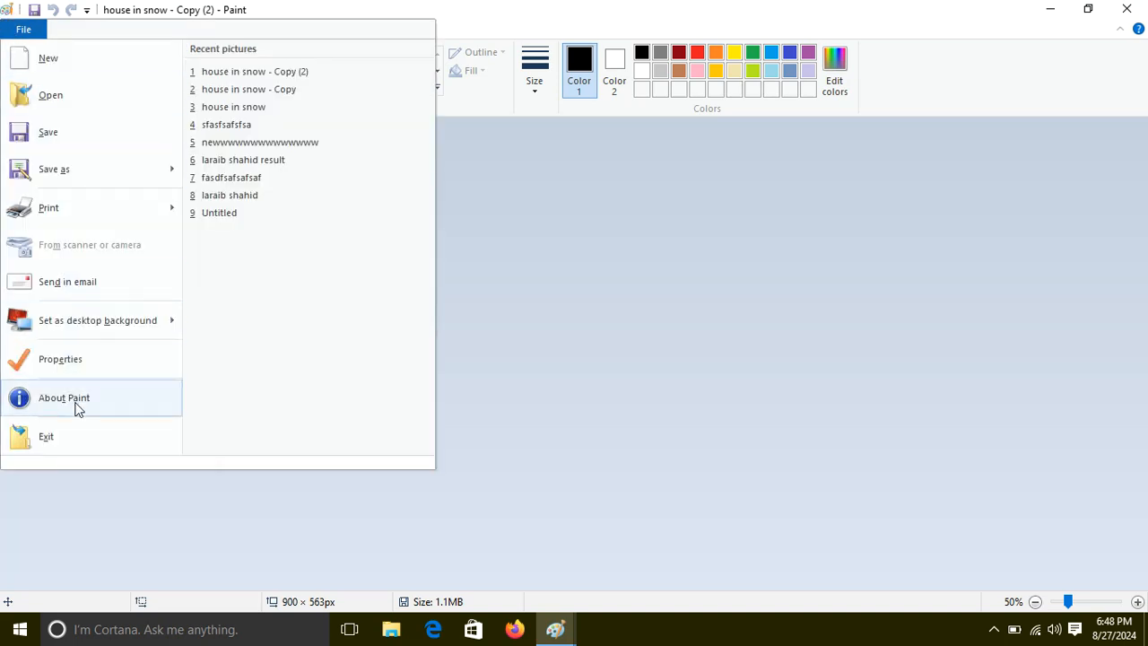
click(74, 371)
click(508, 377)
drag(488, 384, 440, 357)
text(1800)
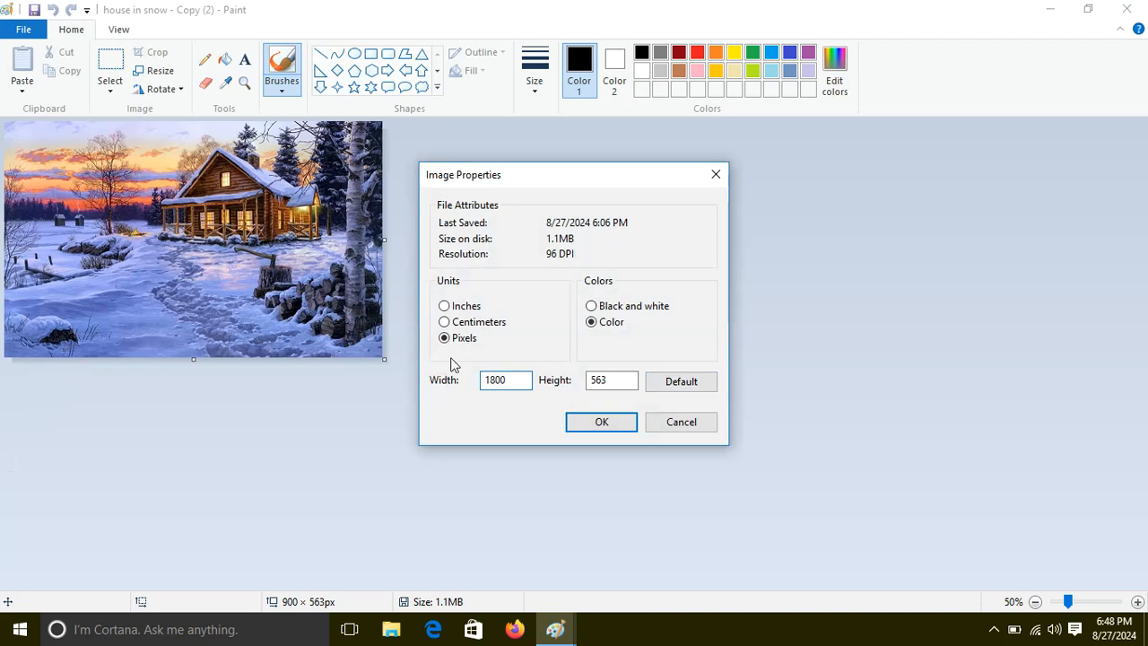
click(603, 422)
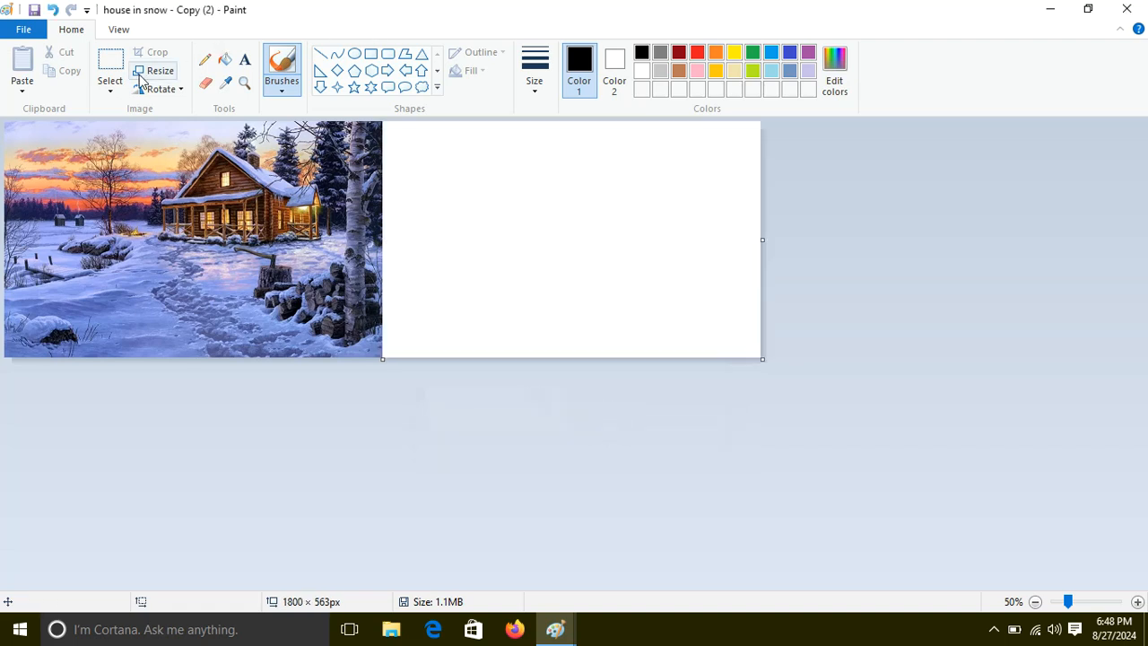
Select the original picture, about 898 × 562 px, and move it onto the blank half of the canvas
click(110, 61)
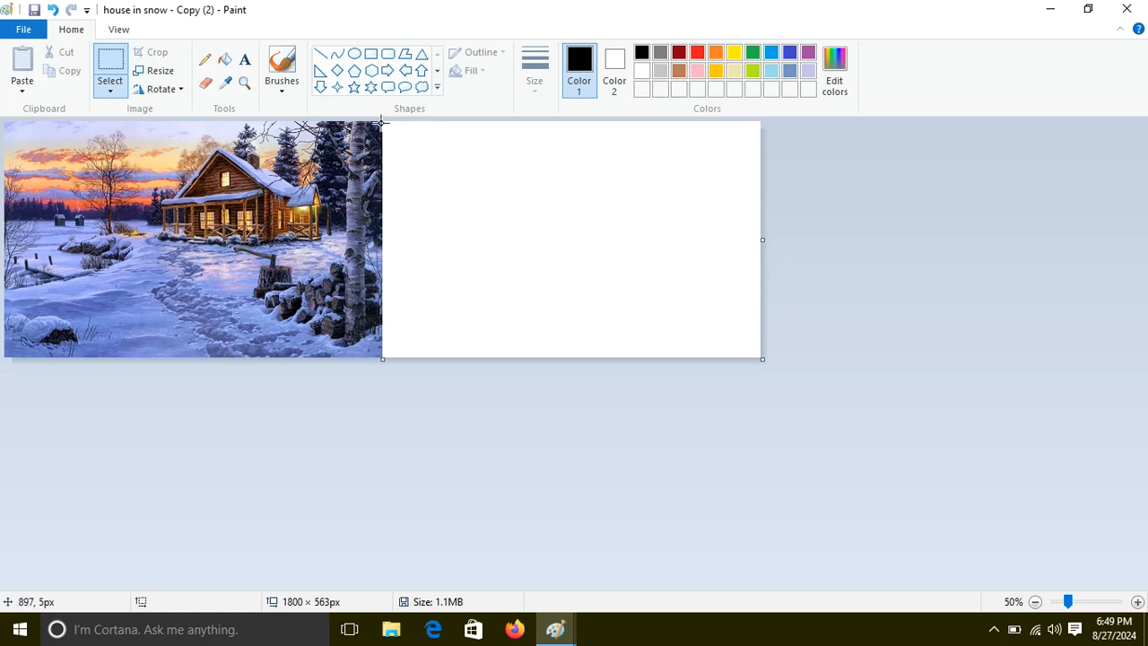
drag(381, 119, 0, 404)
drag(224, 241, 575, 230)
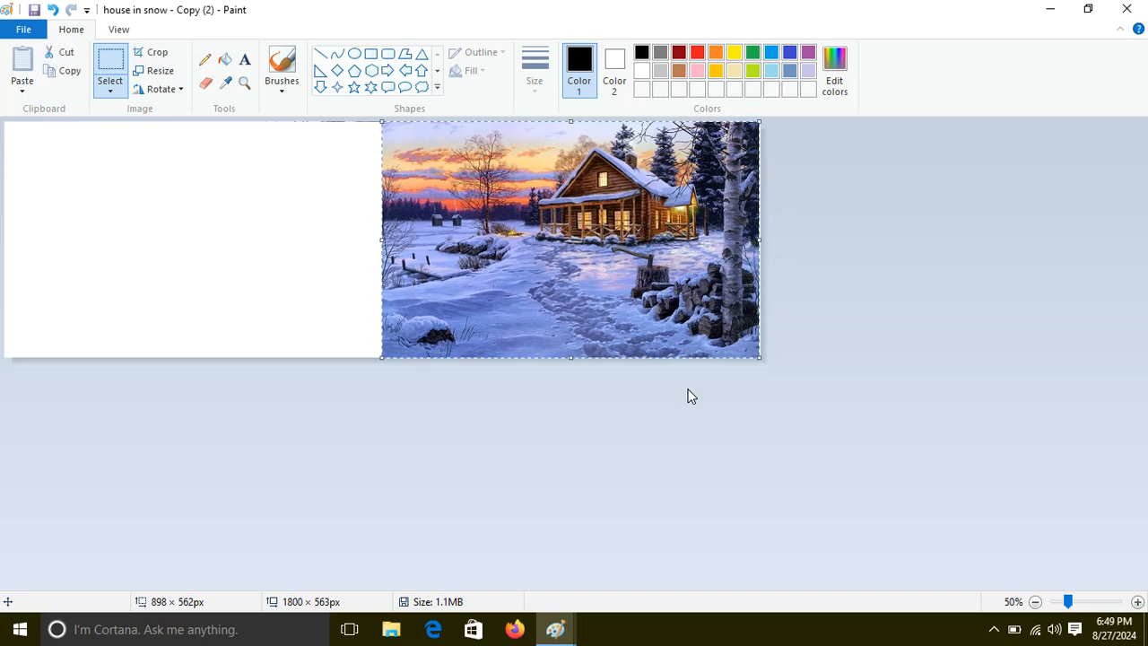
Reselect the moved picture, about 901 × 562 px, and place a duplicate of it over the empty half of the canvas
click(499, 435)
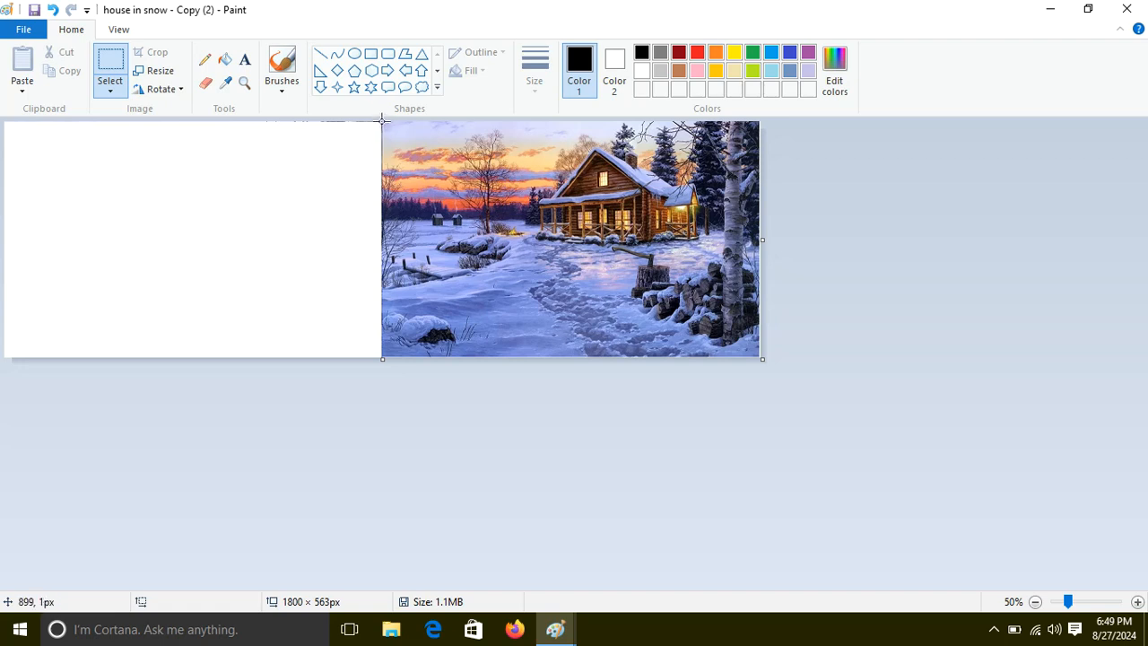
drag(382, 121, 835, 356)
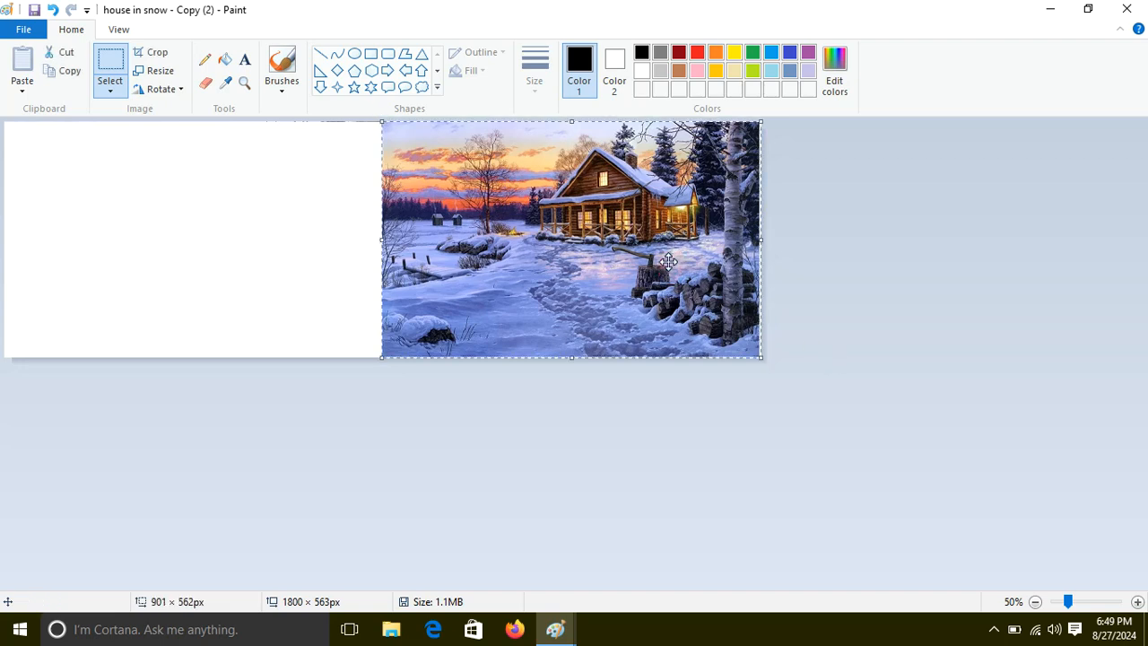
drag(668, 261, 316, 265)
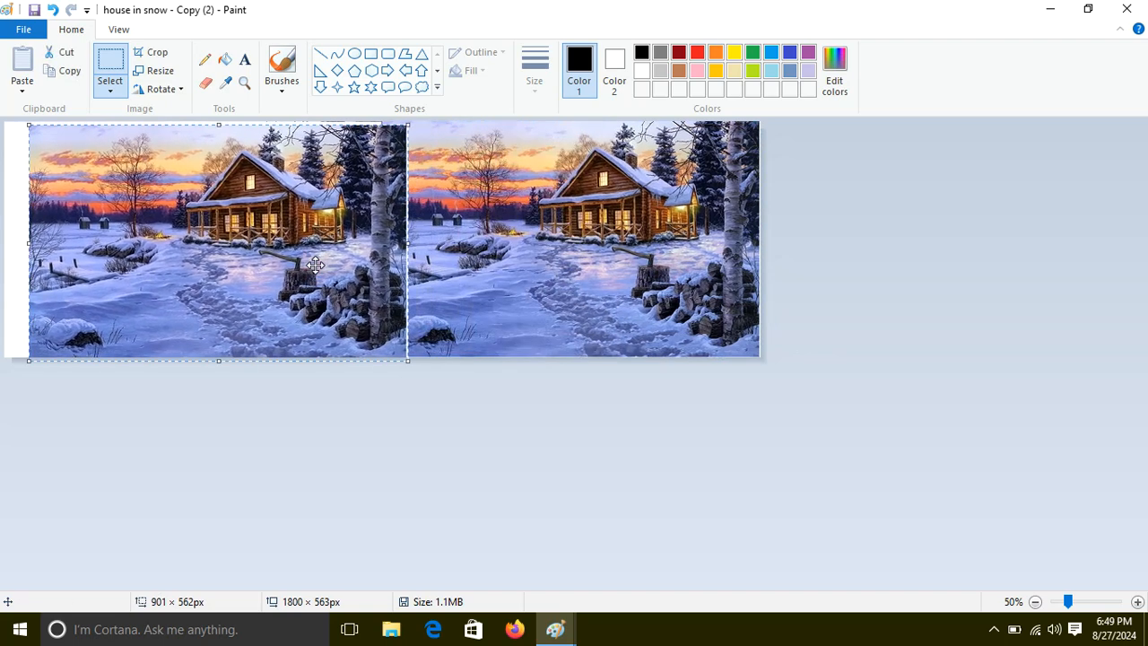
Flip the duplicate horizontally and align it flush with the other picture and the canvas's upper edge
click(177, 90)
click(190, 183)
mouse_move(254, 282)
mouse_down()
mouse_move(212, 279)
mouse_move(233, 277)
mouse_up()
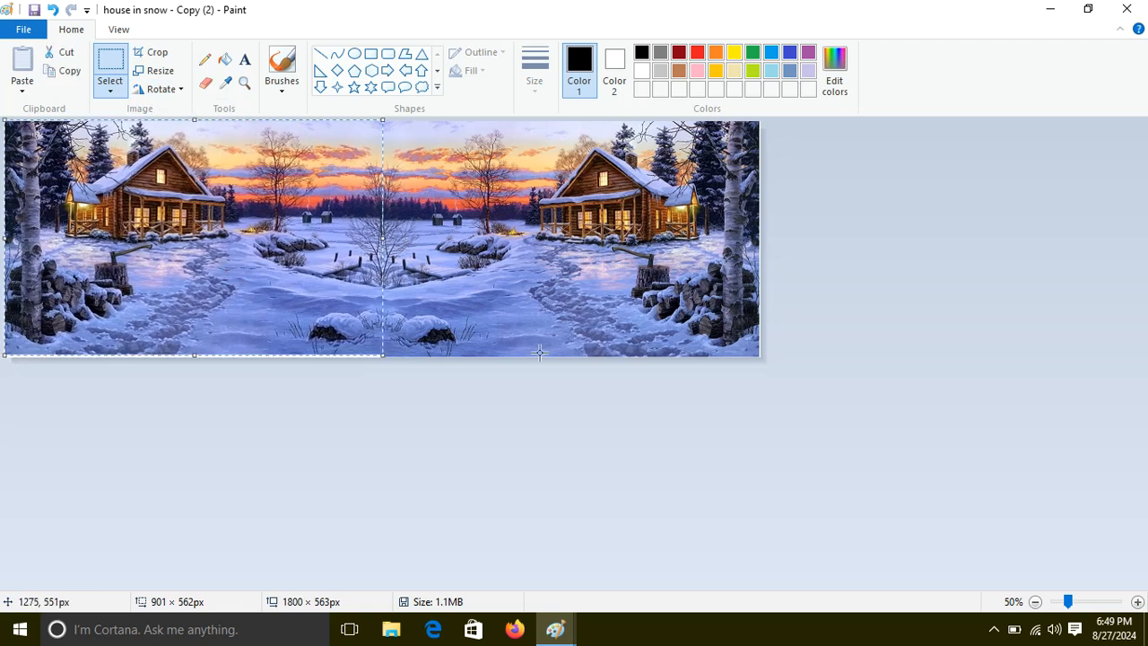
key(Down)
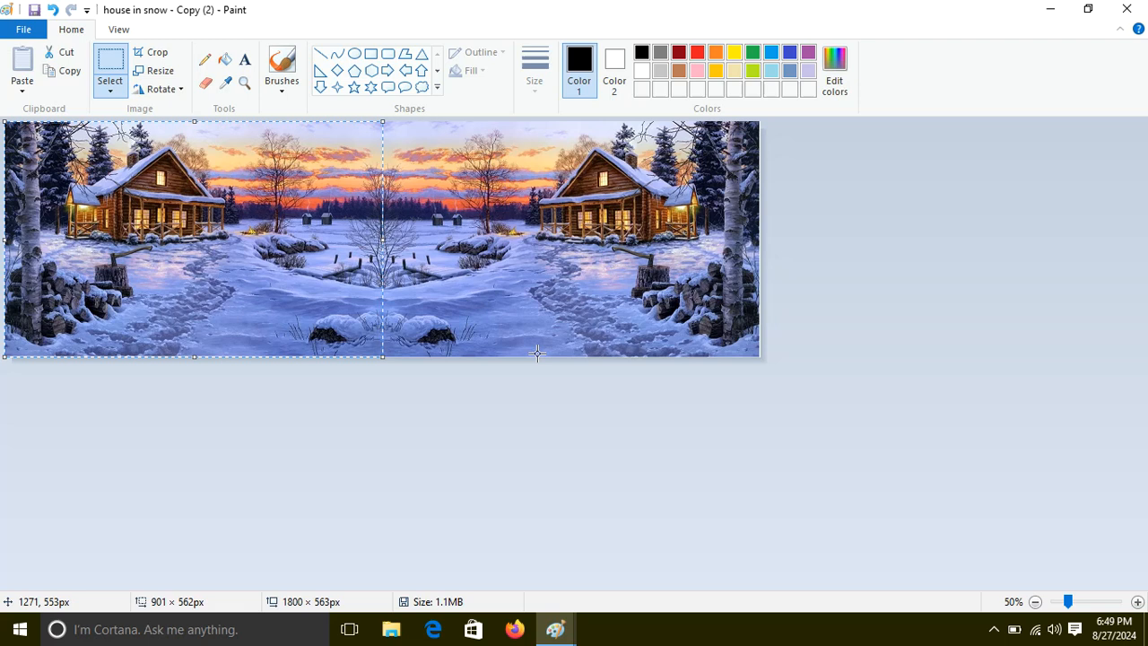
click(364, 403)
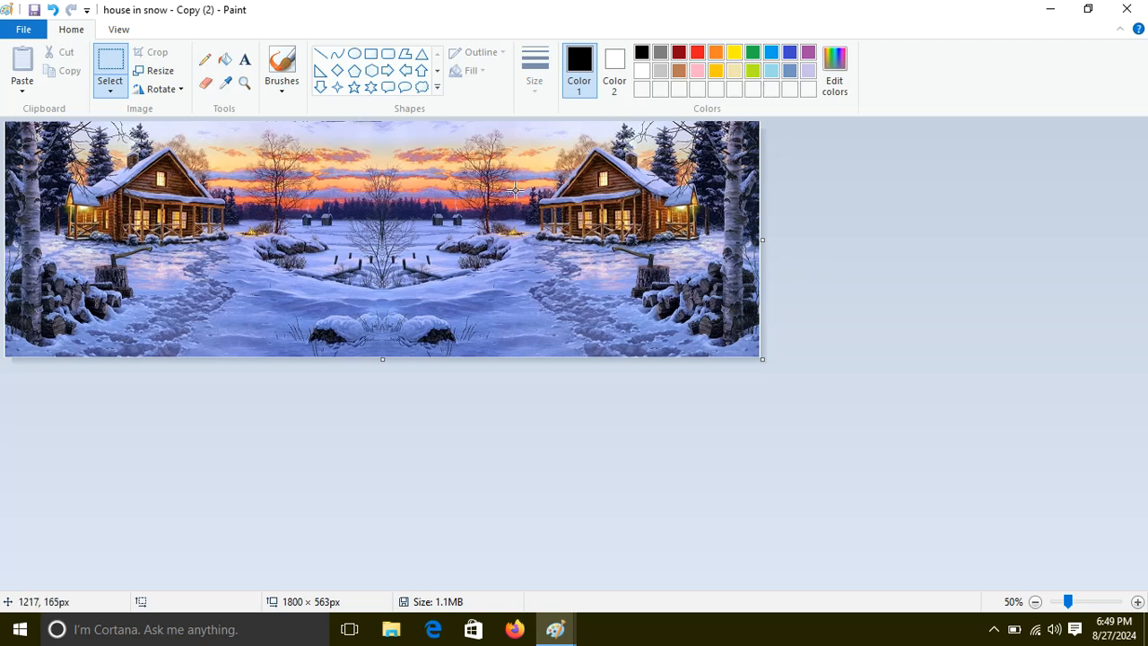
Shift the whole mirrored picture up slightly and reduce the canvas height to 552 px
key(ctrl+a)
key(Up)
key(Up)
key(Up)
key(Up)
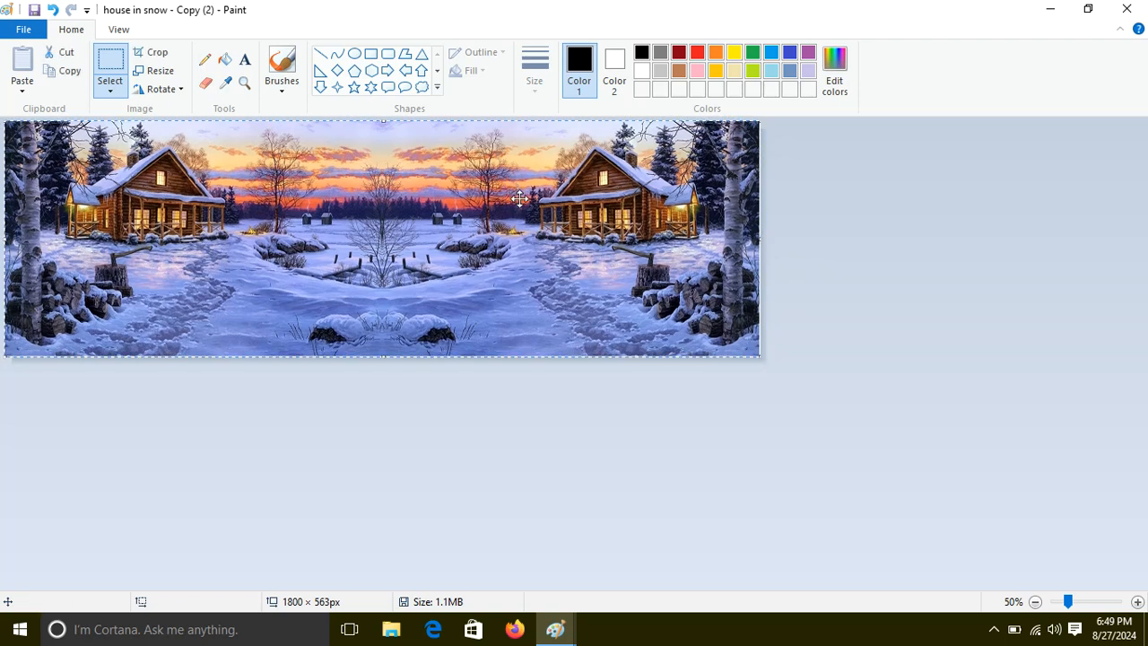
click(452, 412)
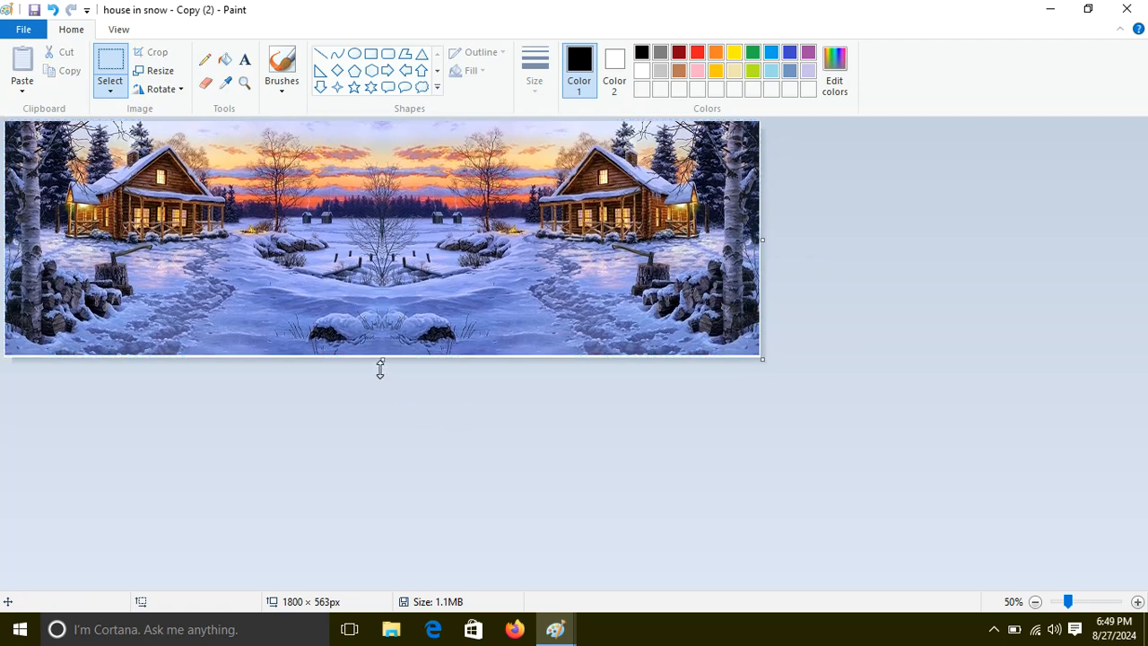
drag(384, 360, 385, 356)
click(394, 408)
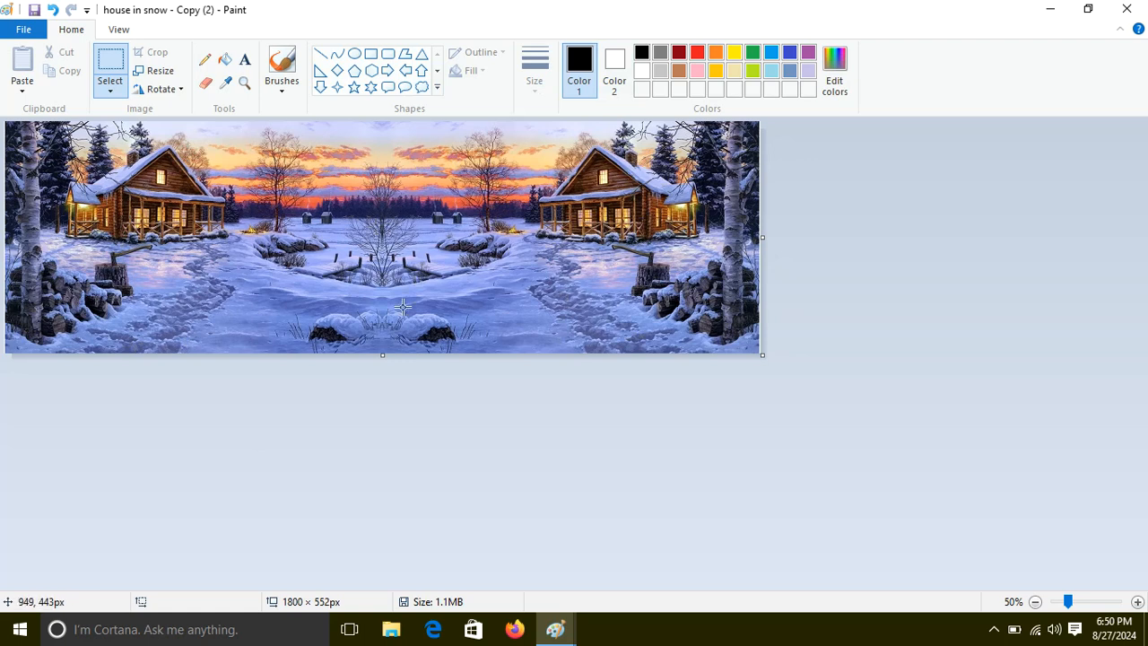
Save the mirrored picture to its existing file and close it
click(17, 32)
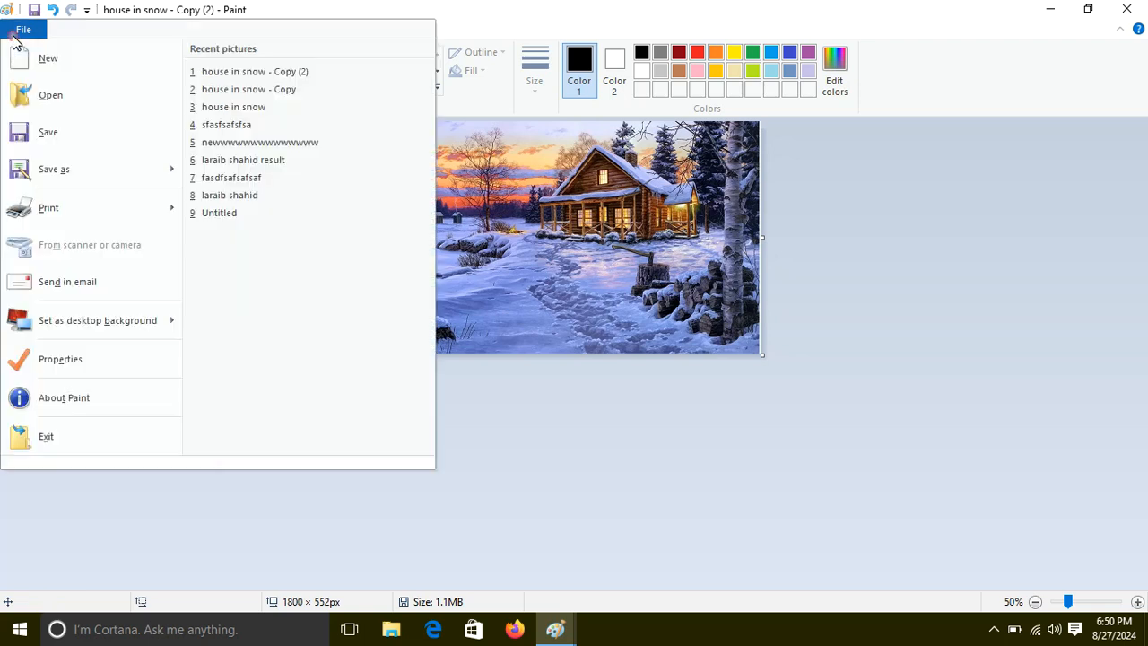
click(56, 139)
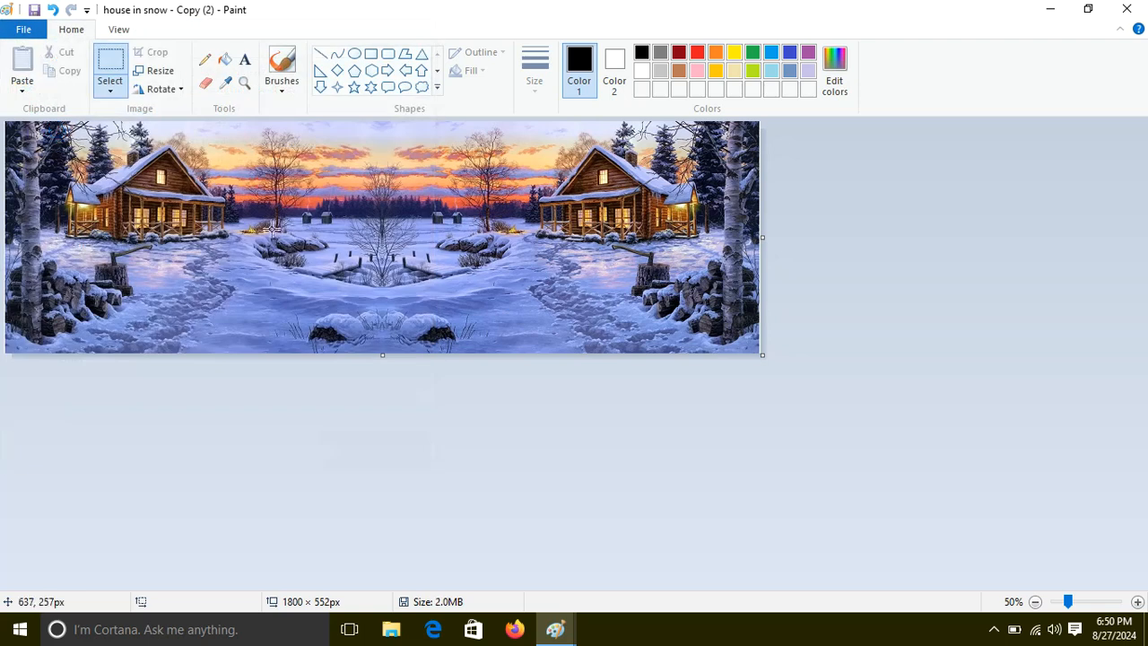
click(1127, 9)
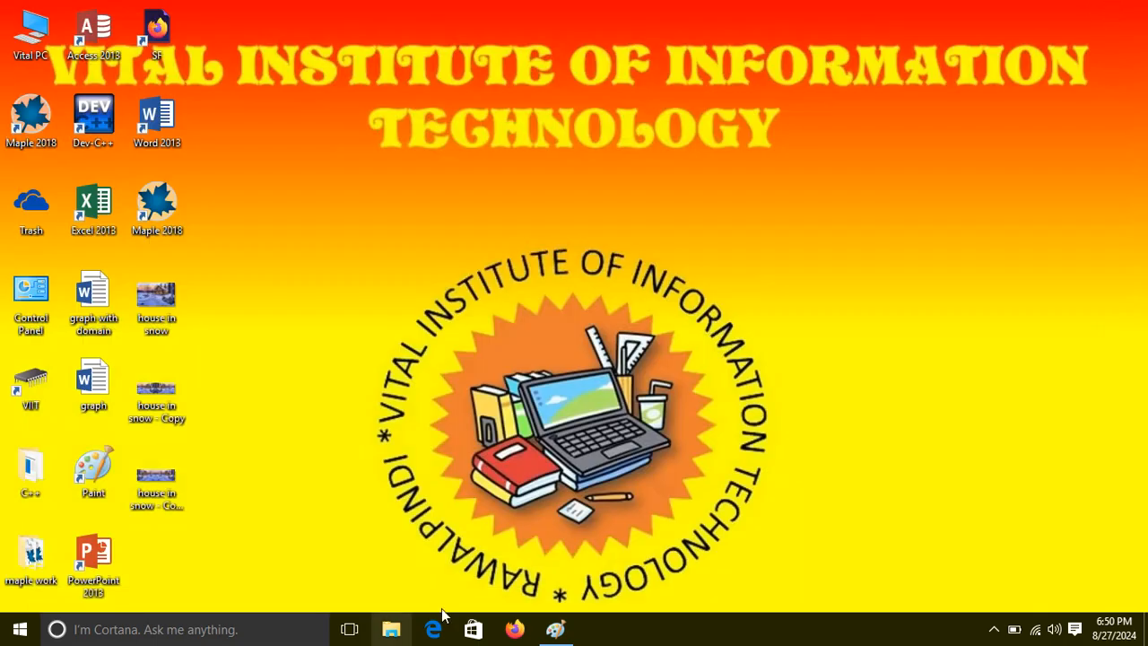
Switch to Firefox and search Google for "flower pattern"
click(514, 628)
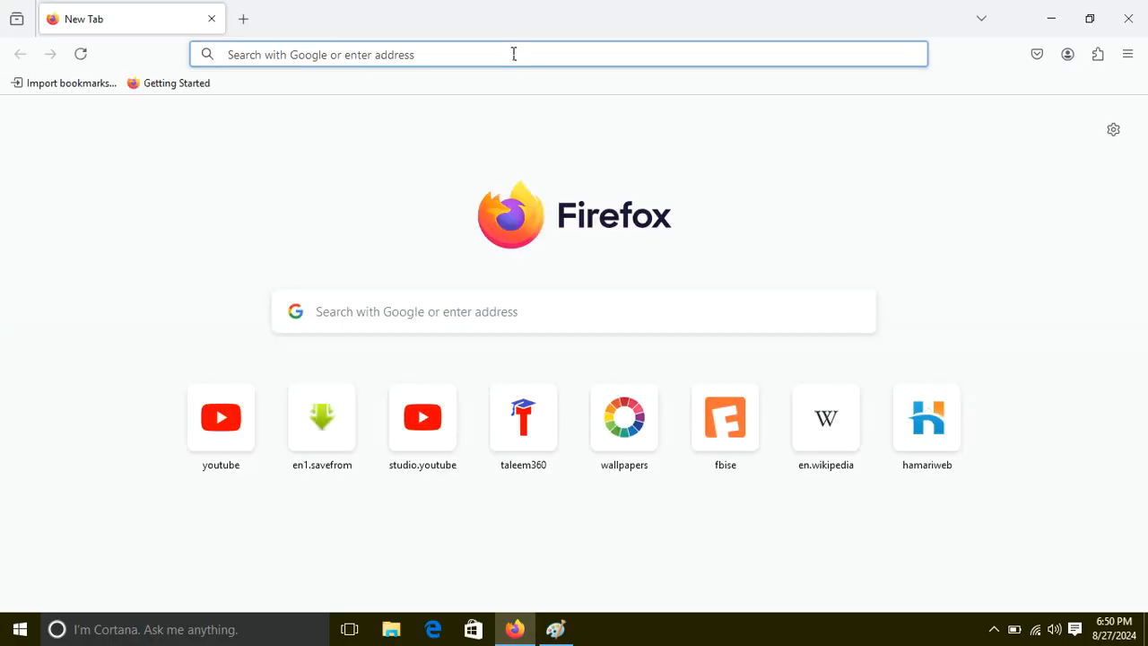
text(flo)
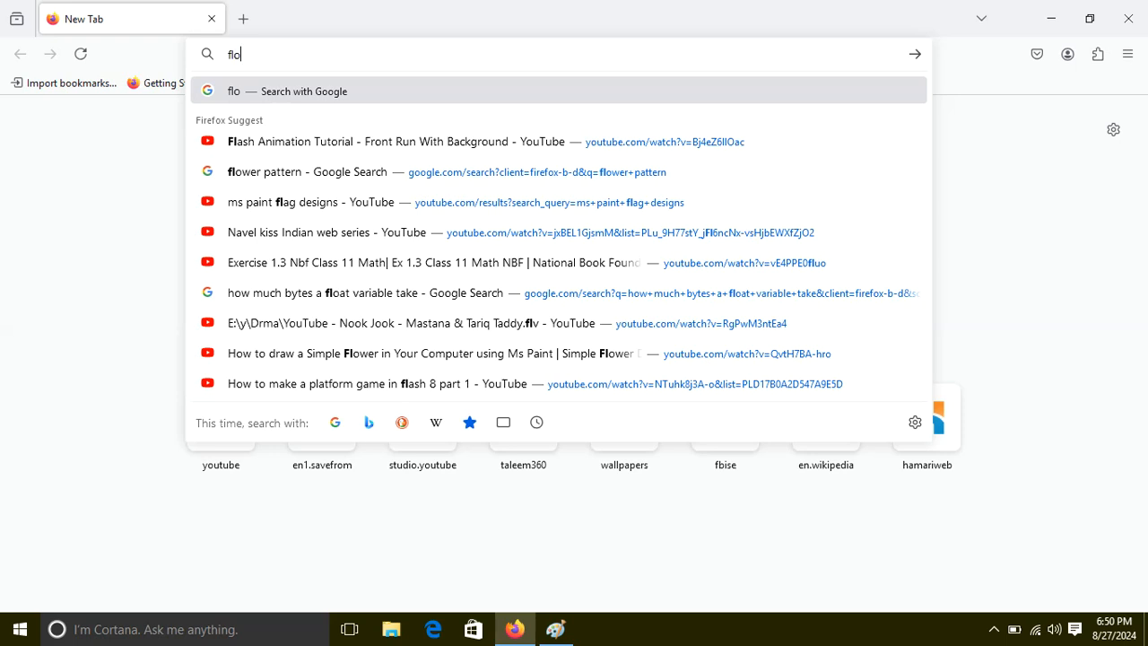
text(wer pattern)
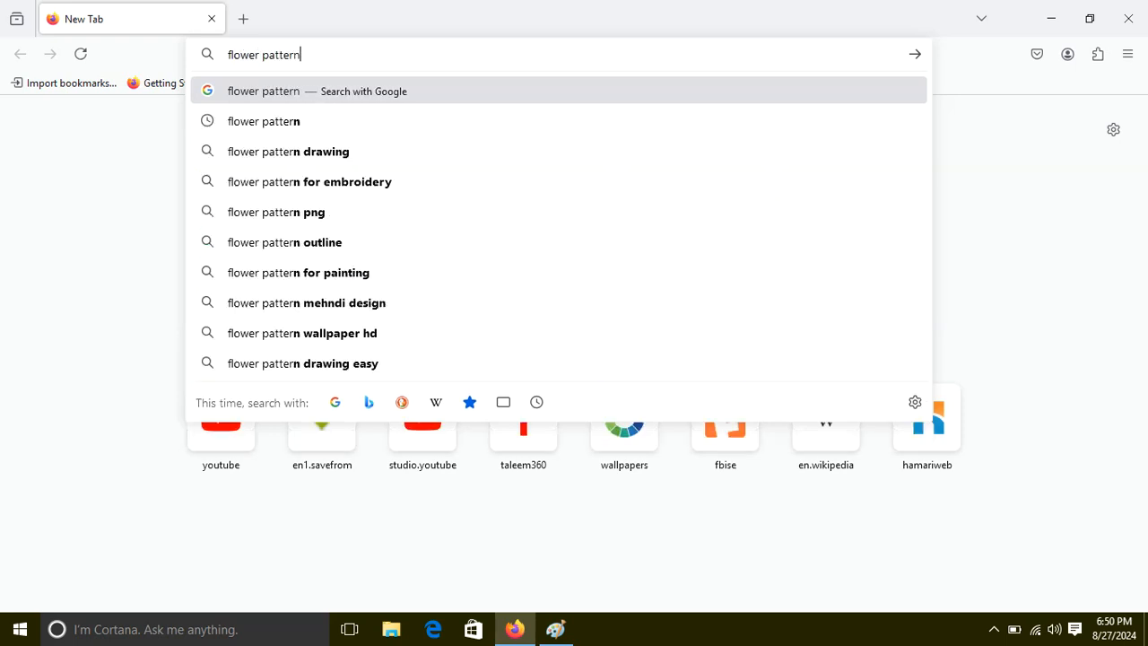
key(Return)
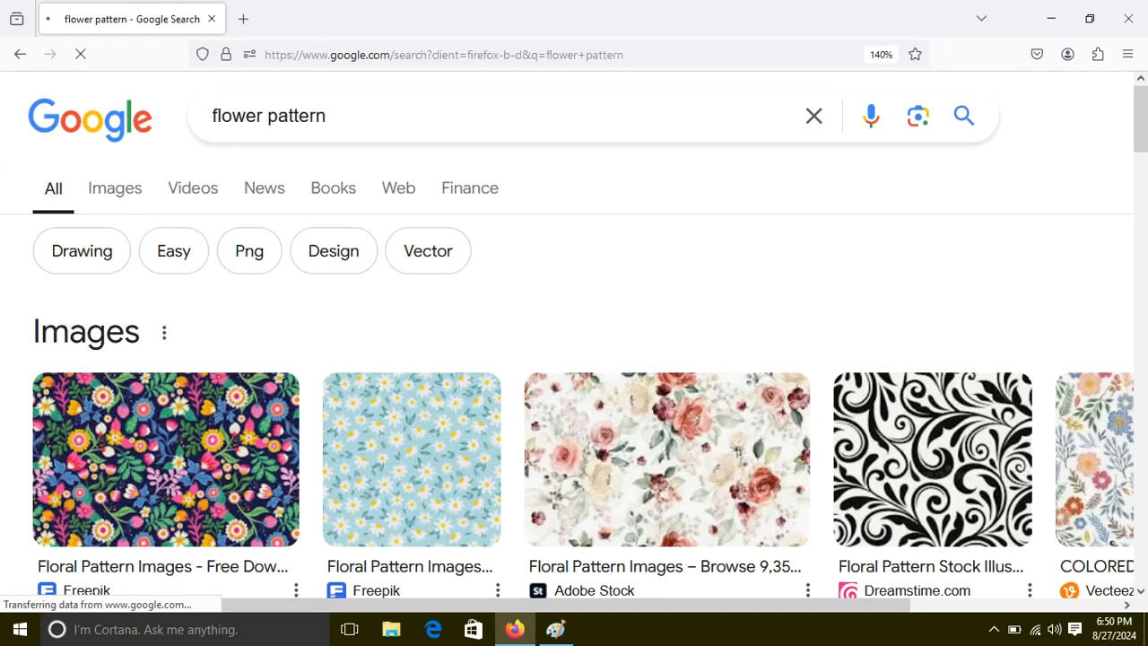
scroll(812, 256, down, 5)
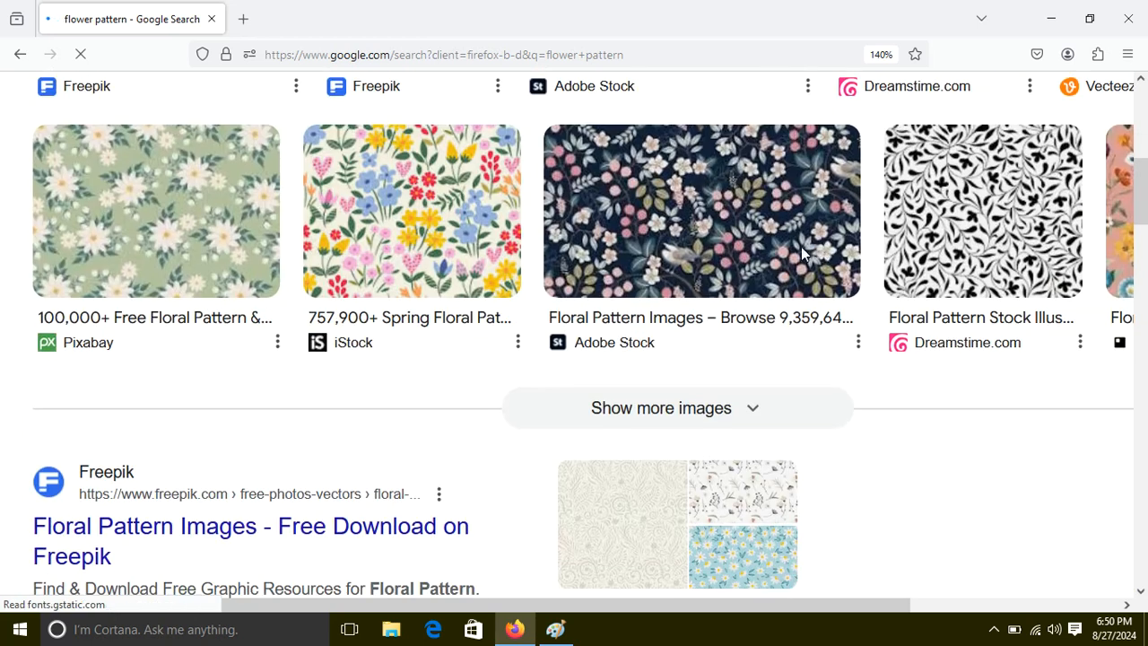
scroll(798, 251, up, 6)
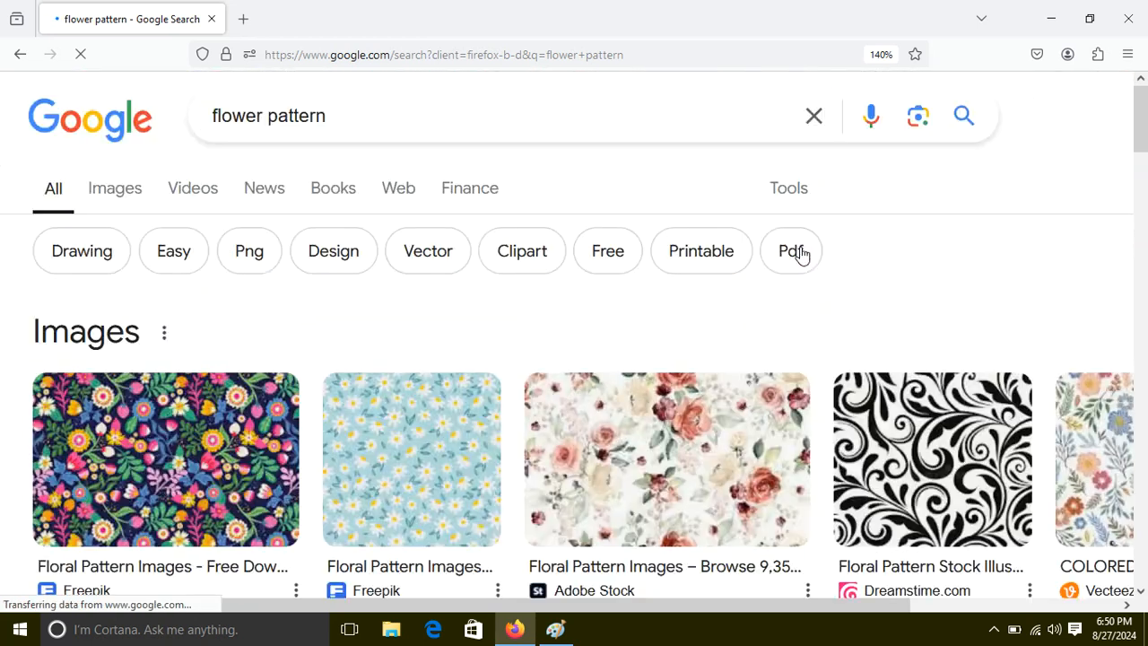
Save the black-and-white swirling floral pattern from Dreamstime to the desktop as a WebP image and return to the desktop
click(953, 443)
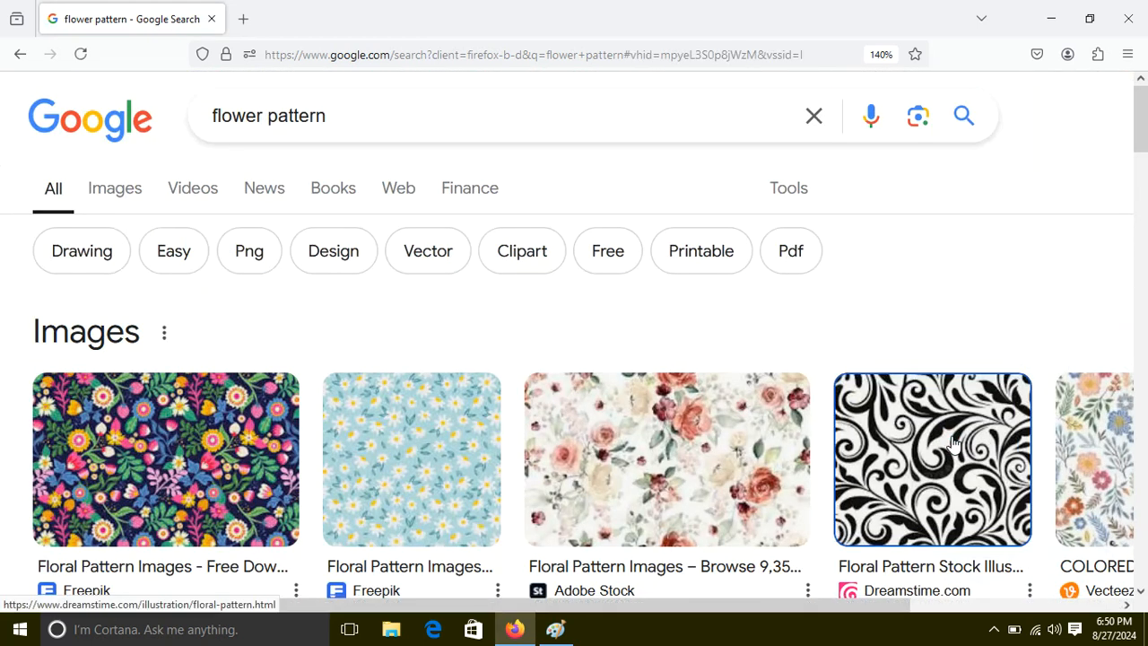
right_click(894, 440)
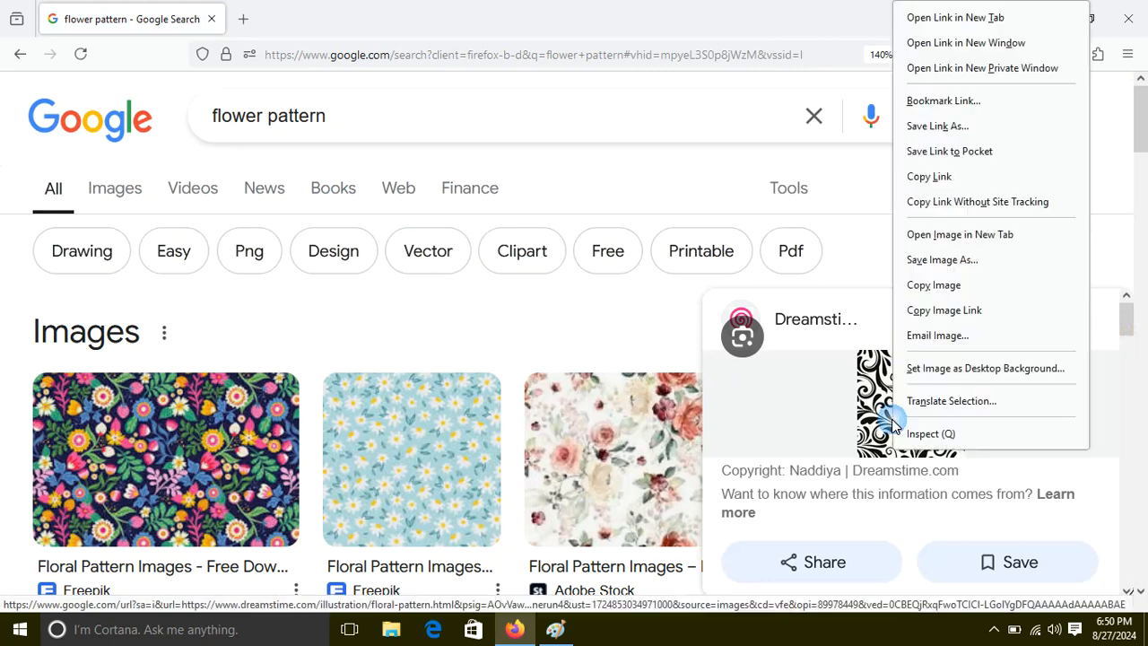
click(953, 262)
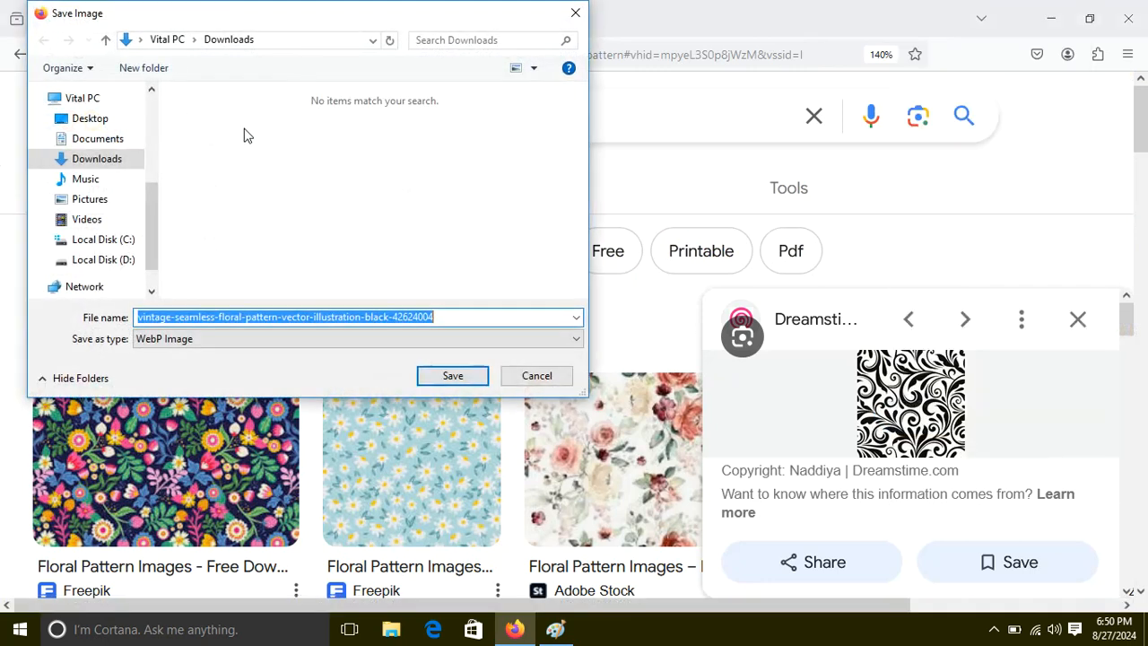
click(98, 122)
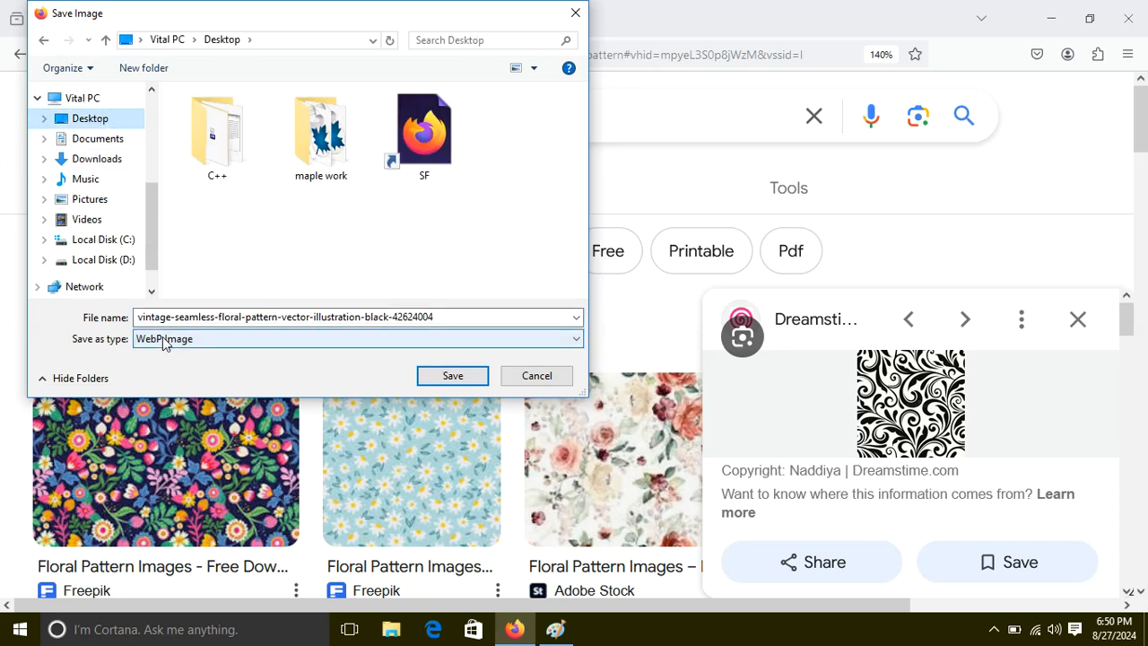
click(452, 376)
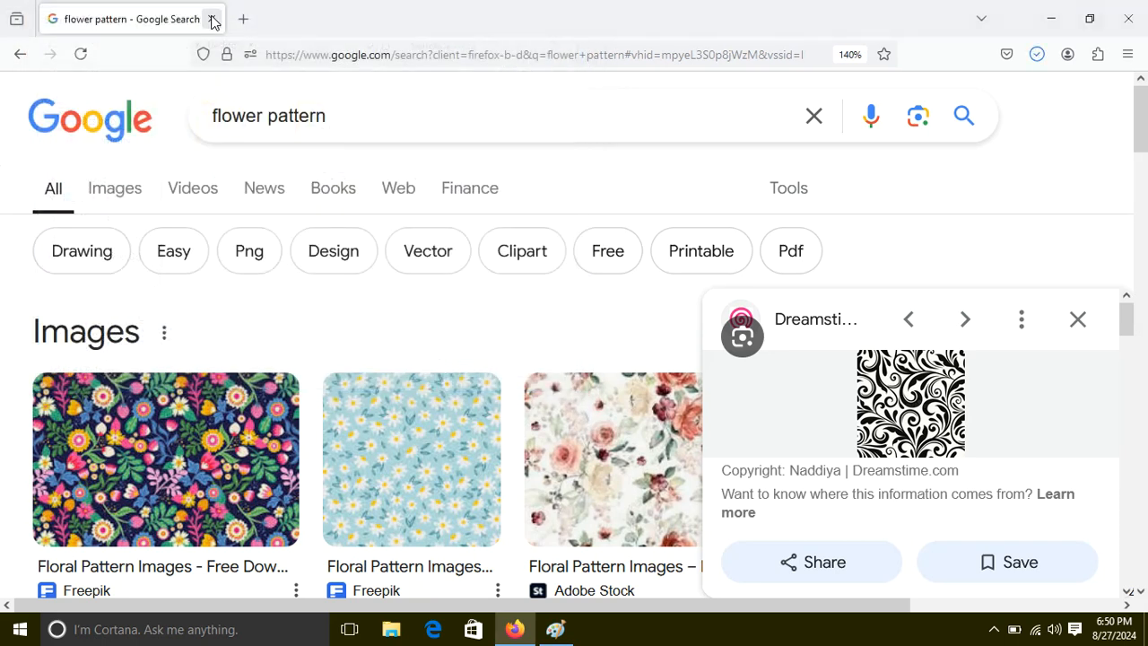
key(super+d)
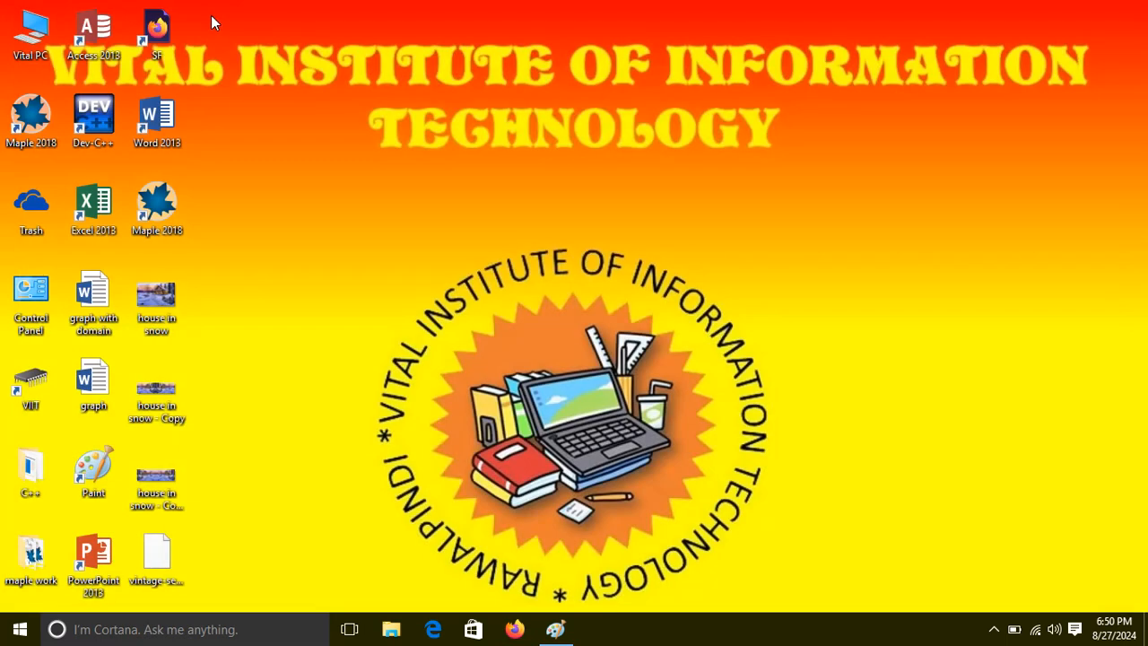
Try to open the downloaded WebP floral pattern file from the desktop with Paint
click(156, 574)
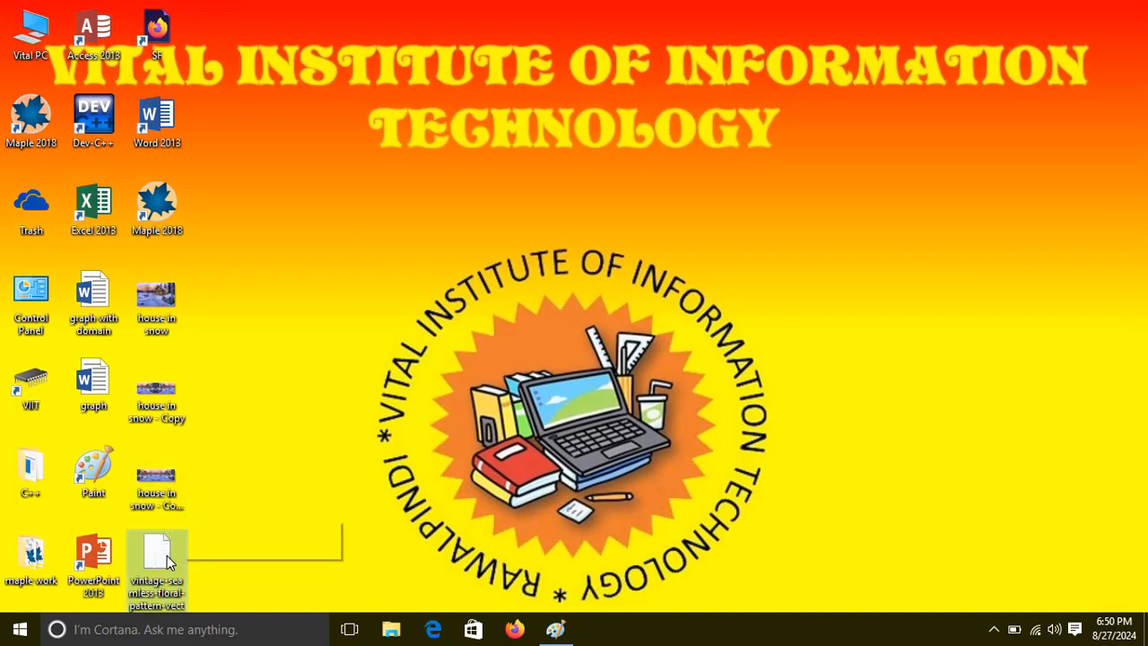
right_click(167, 556)
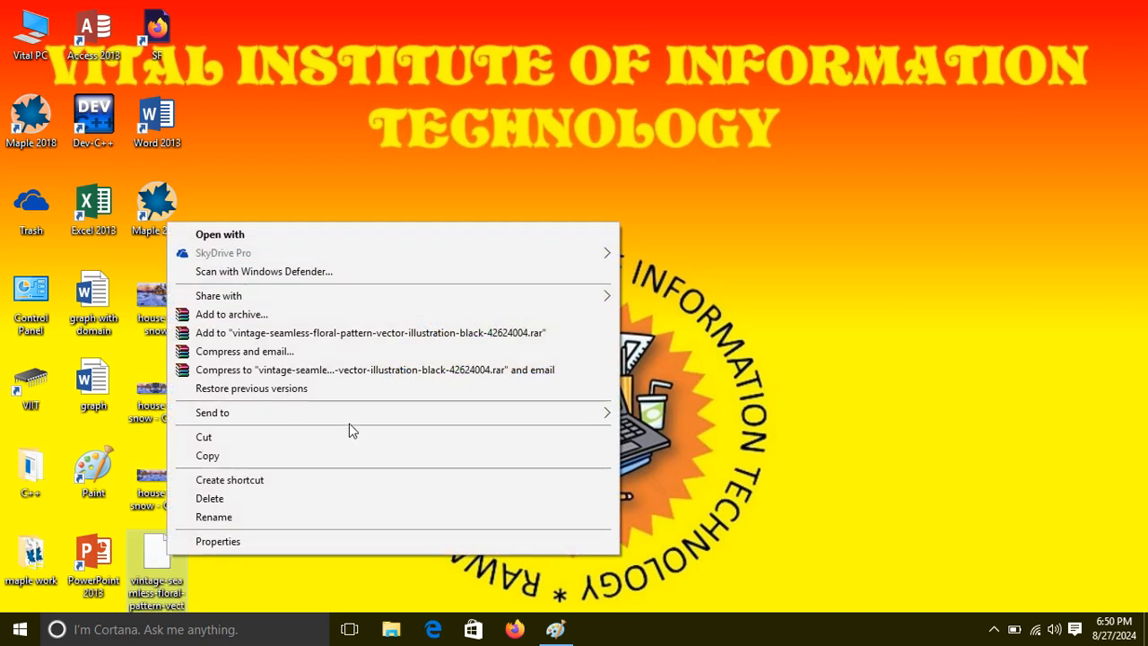
click(235, 240)
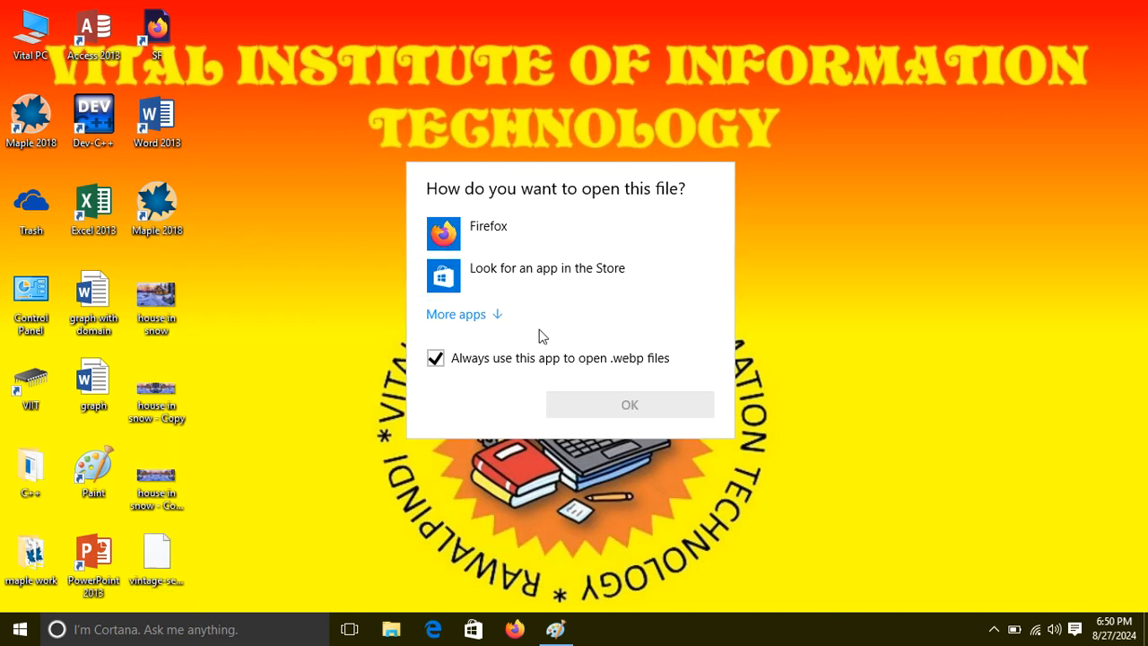
click(485, 316)
click(499, 481)
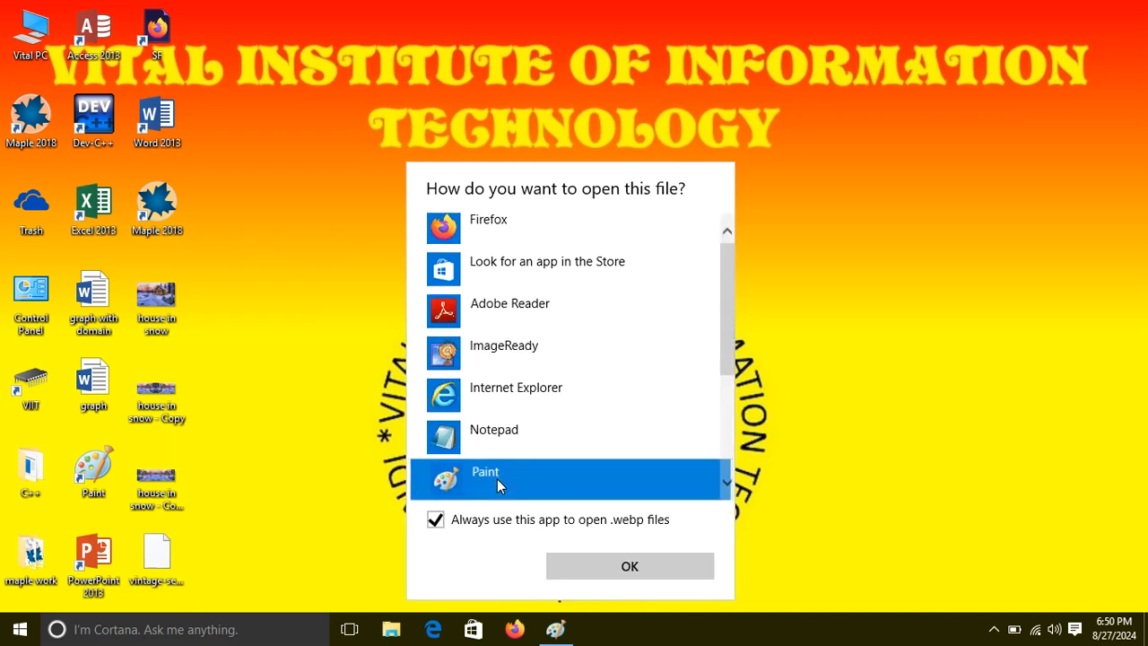
double_click(497, 479)
click(762, 231)
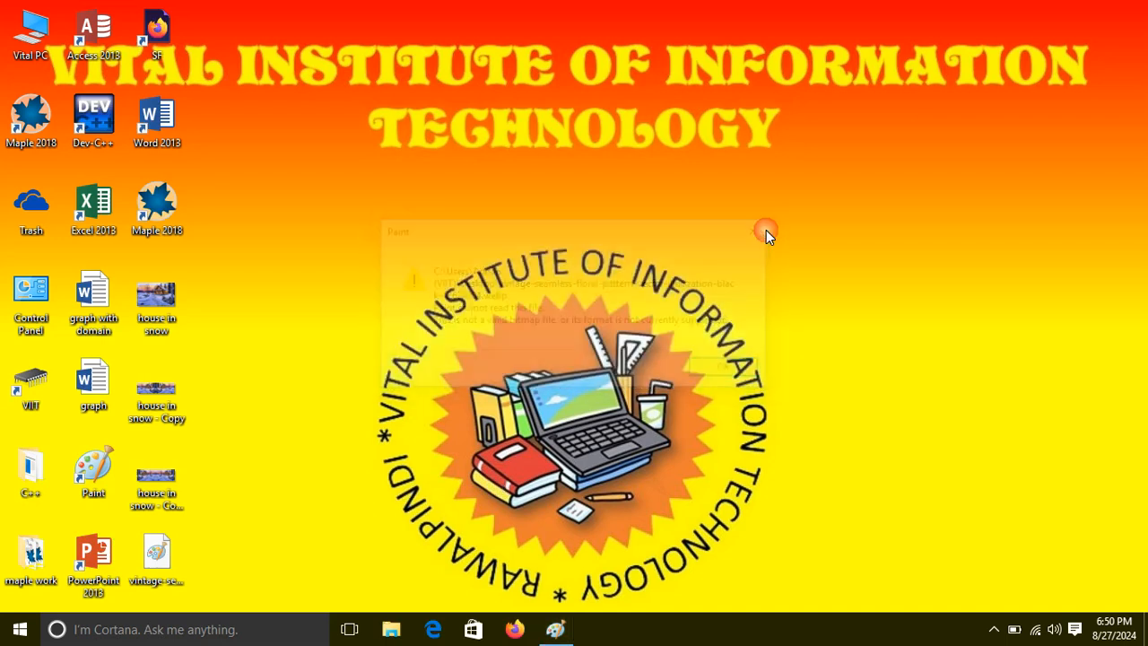
click(171, 562)
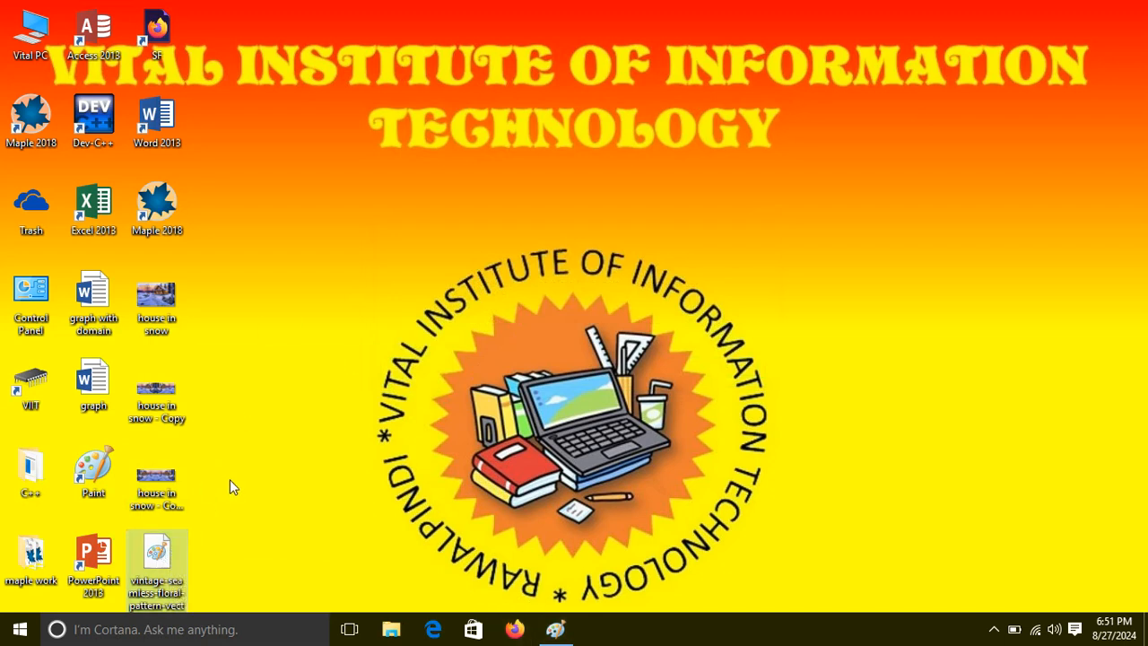
Reopen Firefox and repeat the web search for "flower pattern"
click(514, 629)
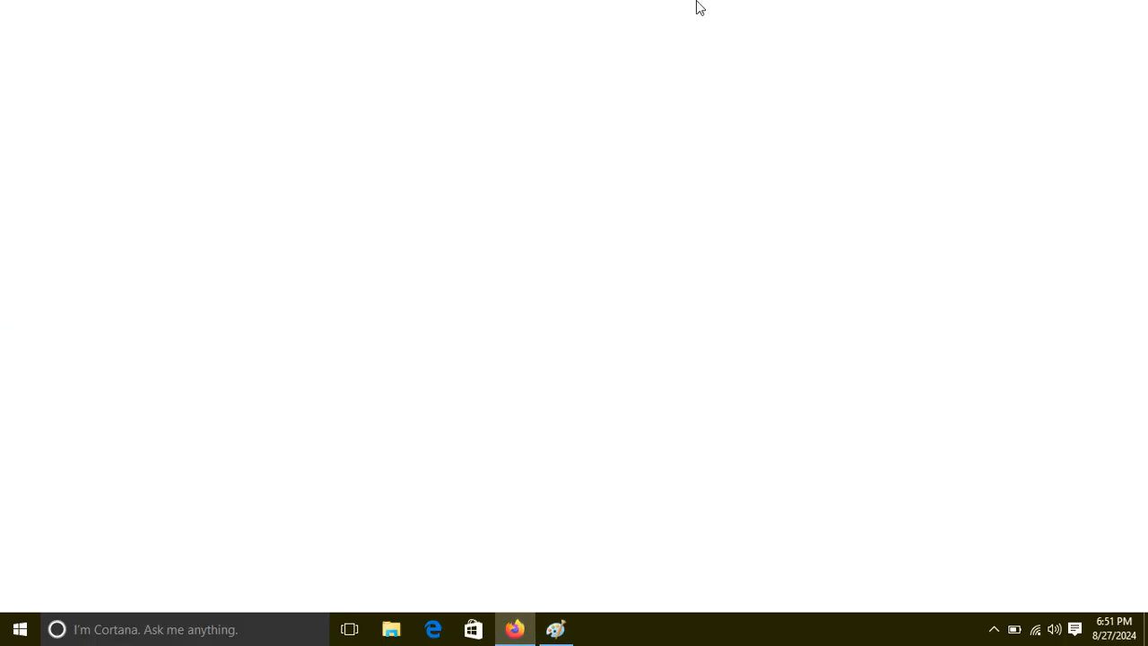
click(487, 55)
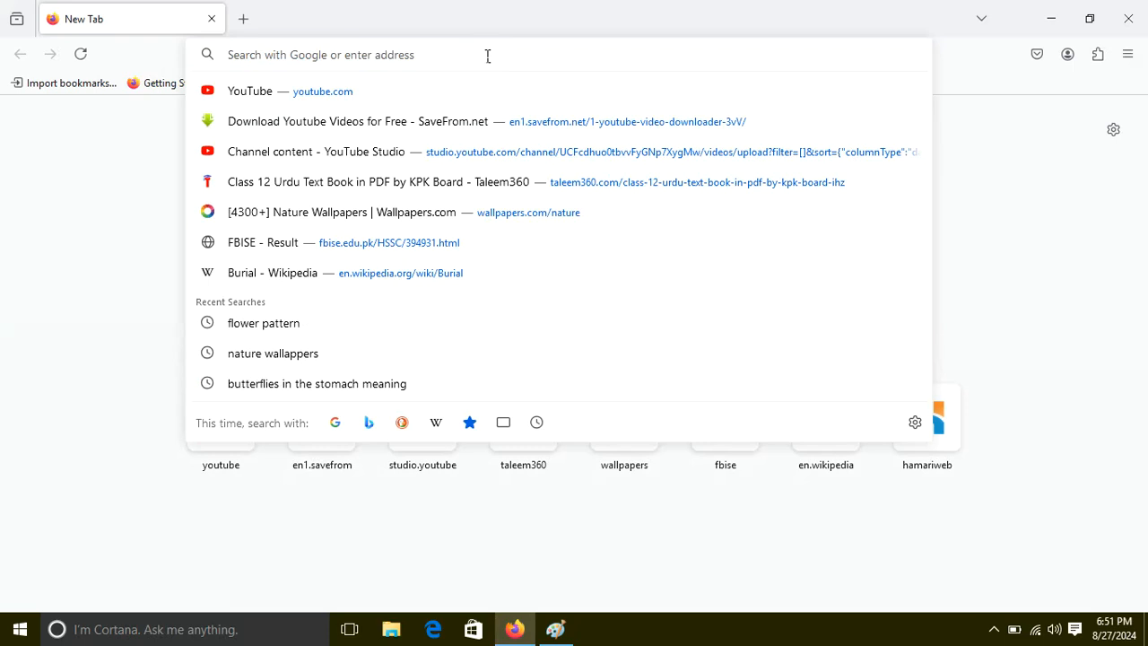
text(flower)
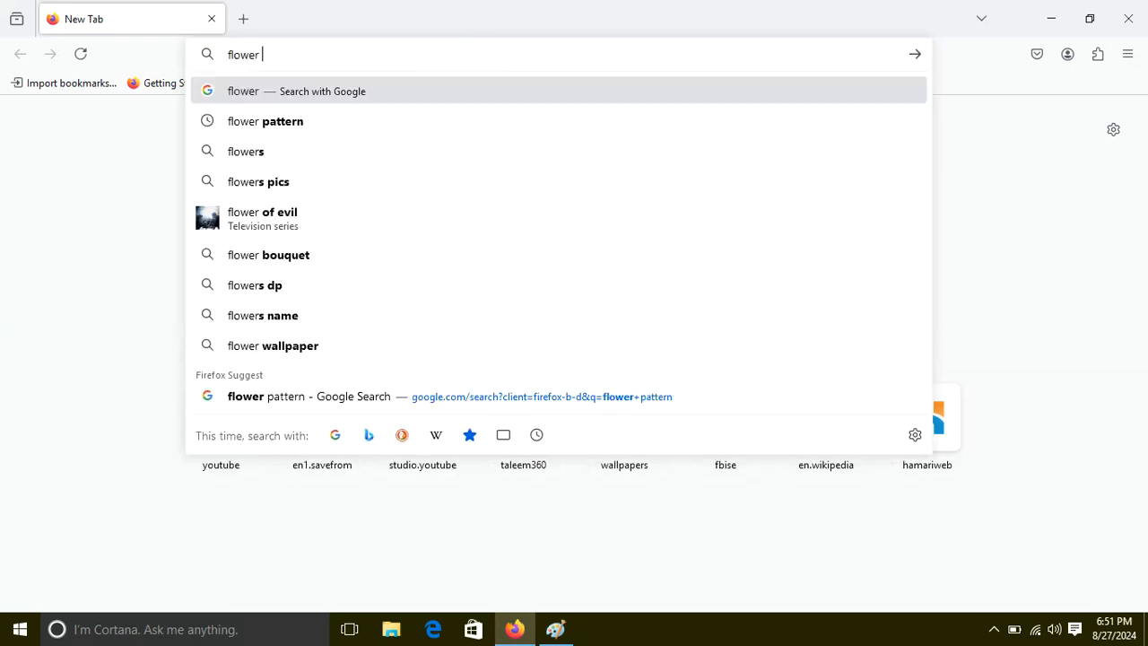
text( patt)
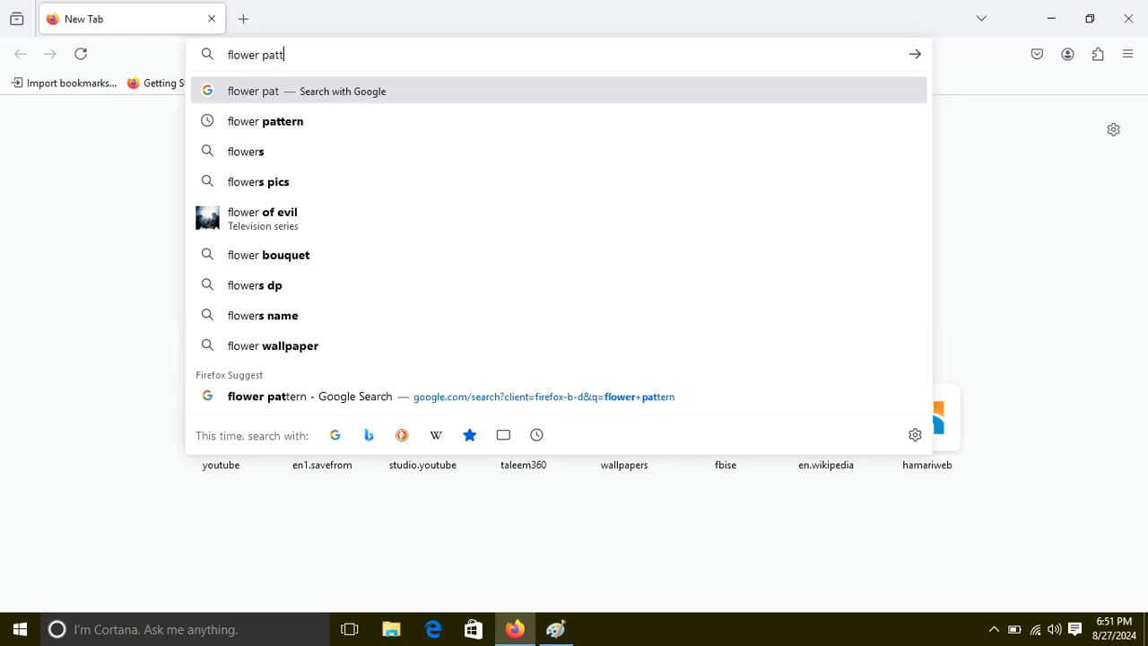
text(ern)
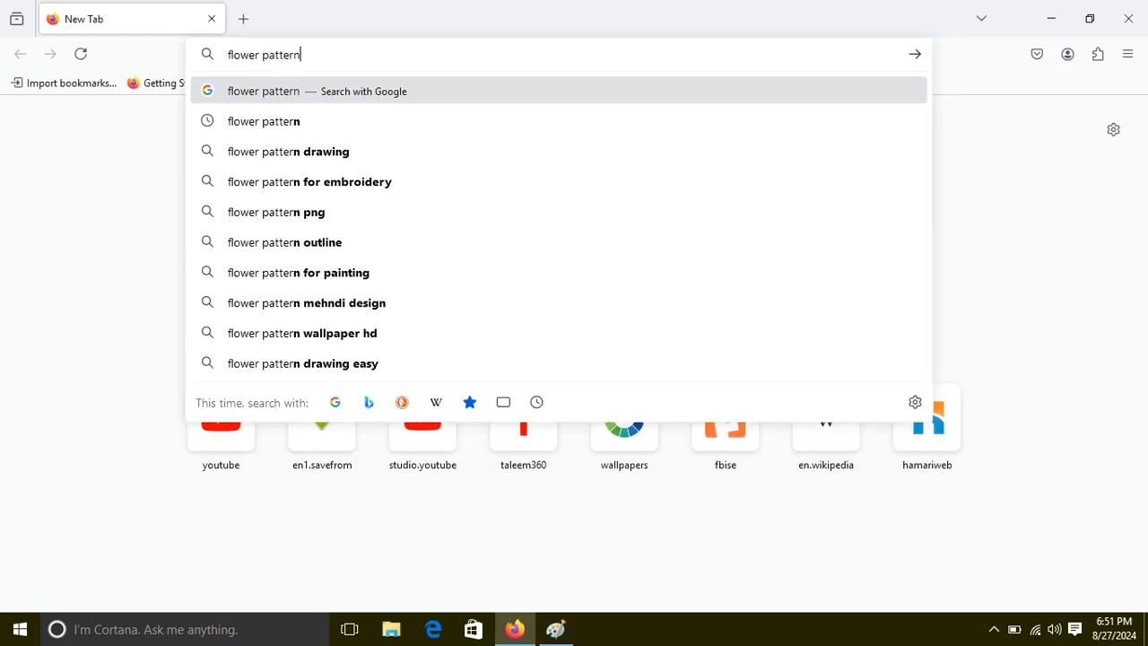
key(Return)
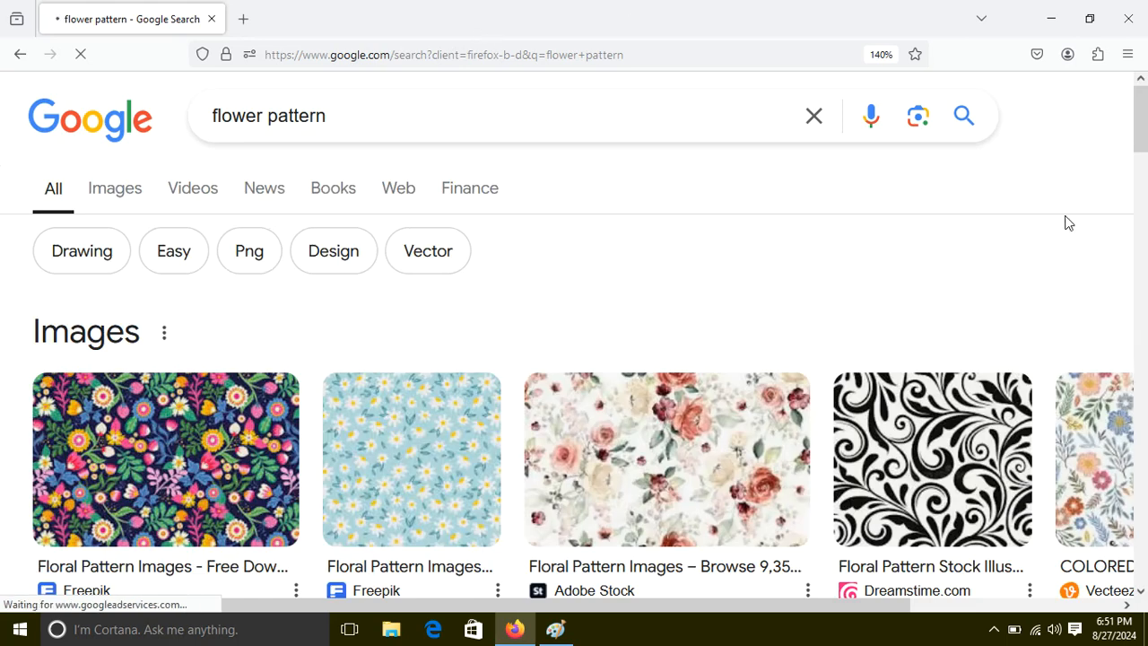
Copy the black-and-white Dreamstime floral pattern image from its preview and minimize the browser
click(946, 462)
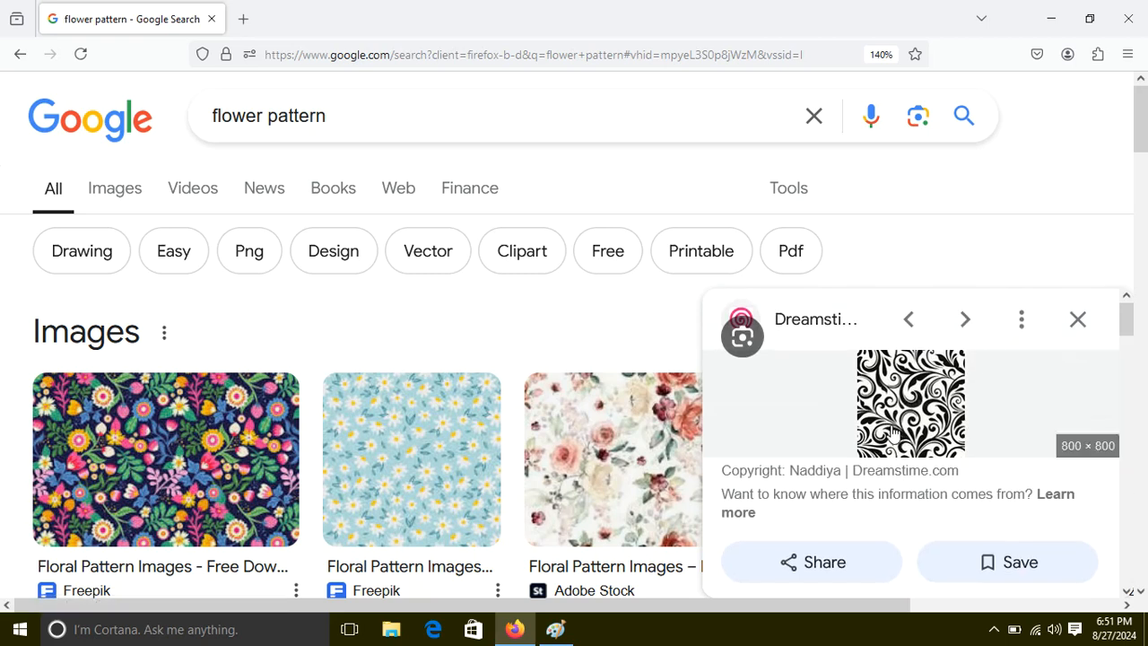
right_click(892, 432)
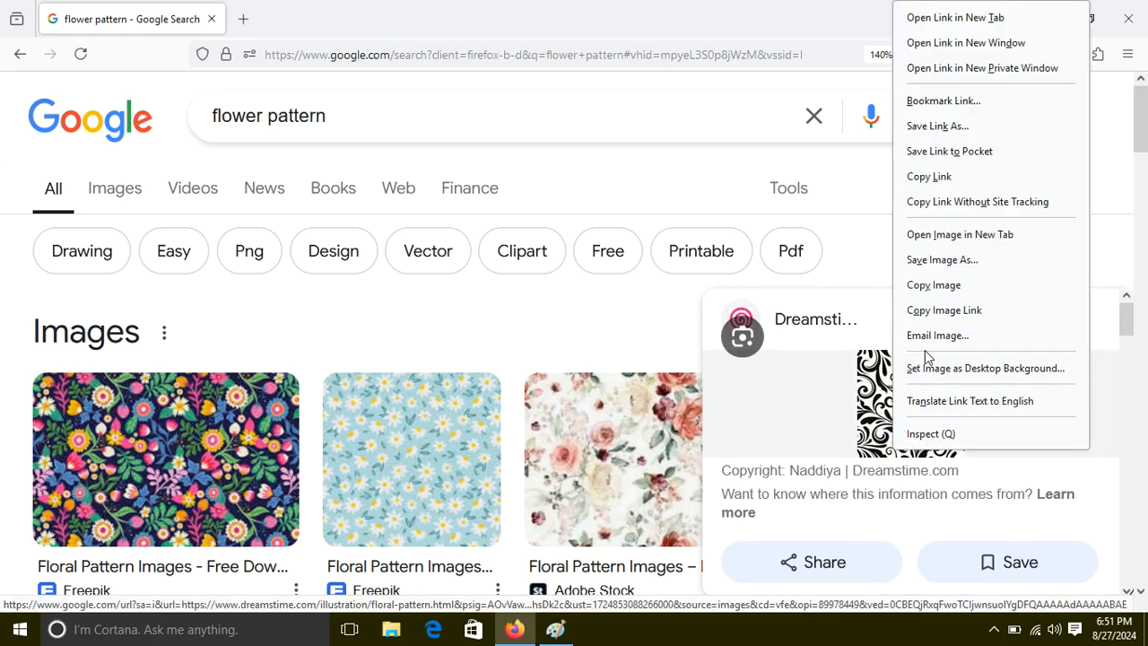
click(952, 287)
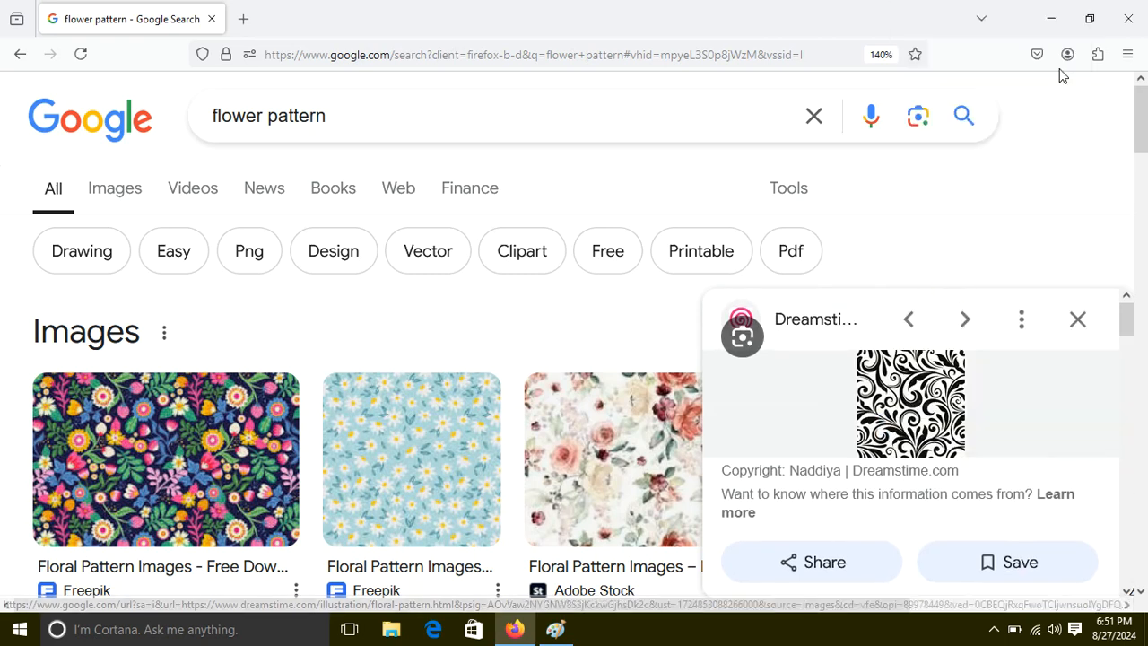
click(1039, 16)
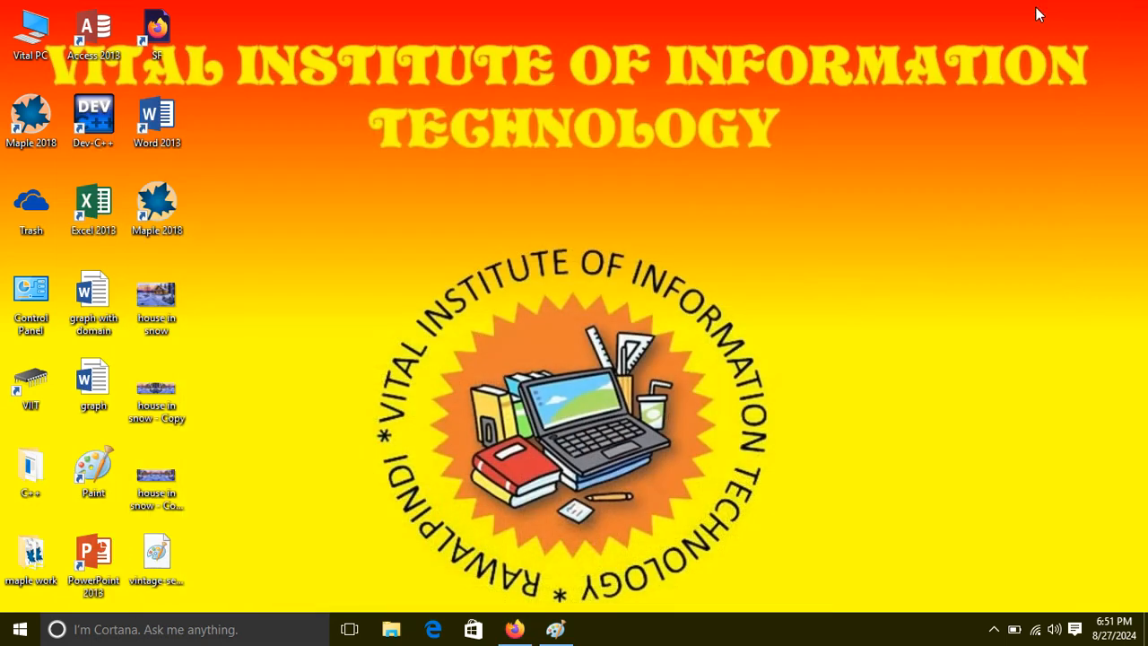
Start a new picture in Paint, paste the copied floral pattern into it and deselect it
double_click(99, 471)
click(821, 31)
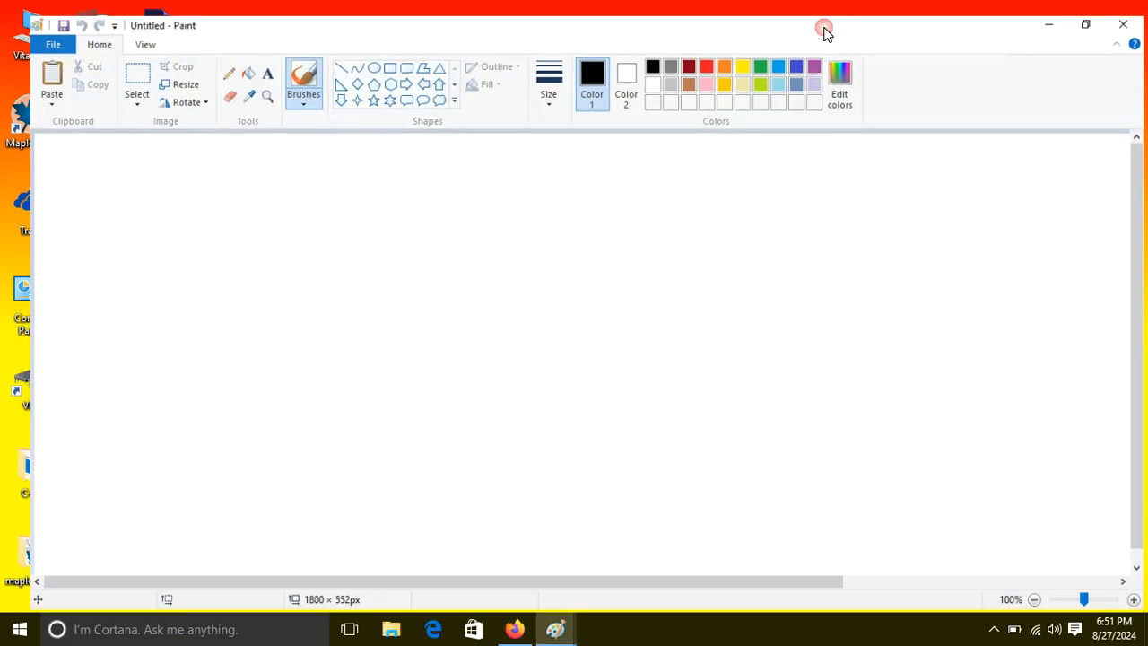
click(21, 67)
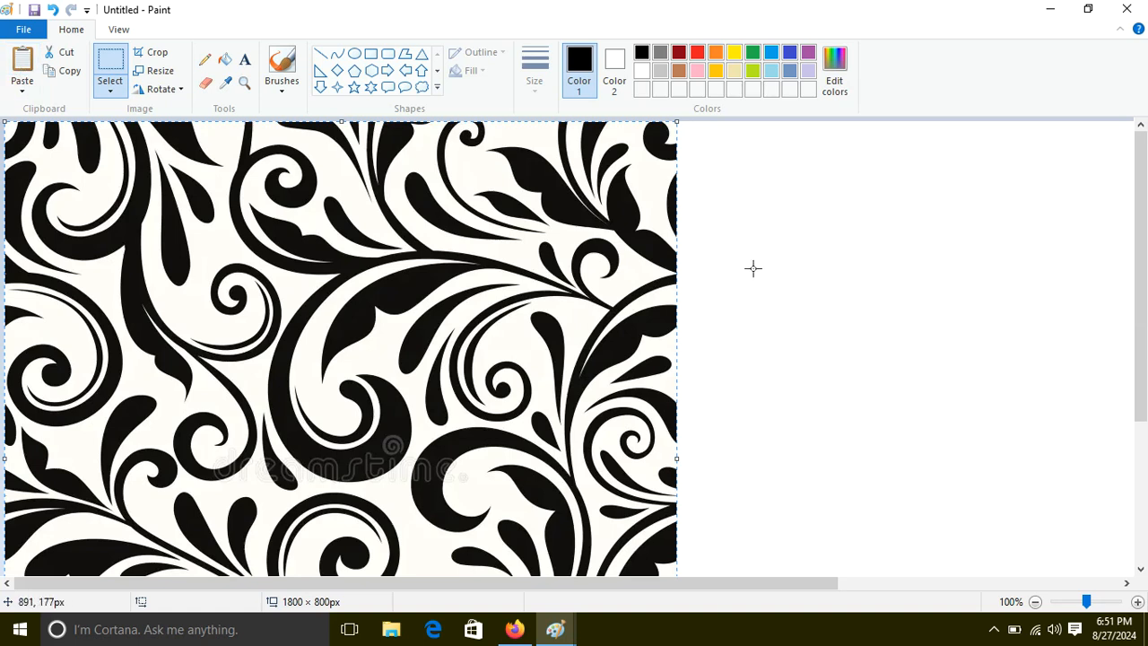
click(1061, 498)
click(1138, 542)
click(1138, 542)
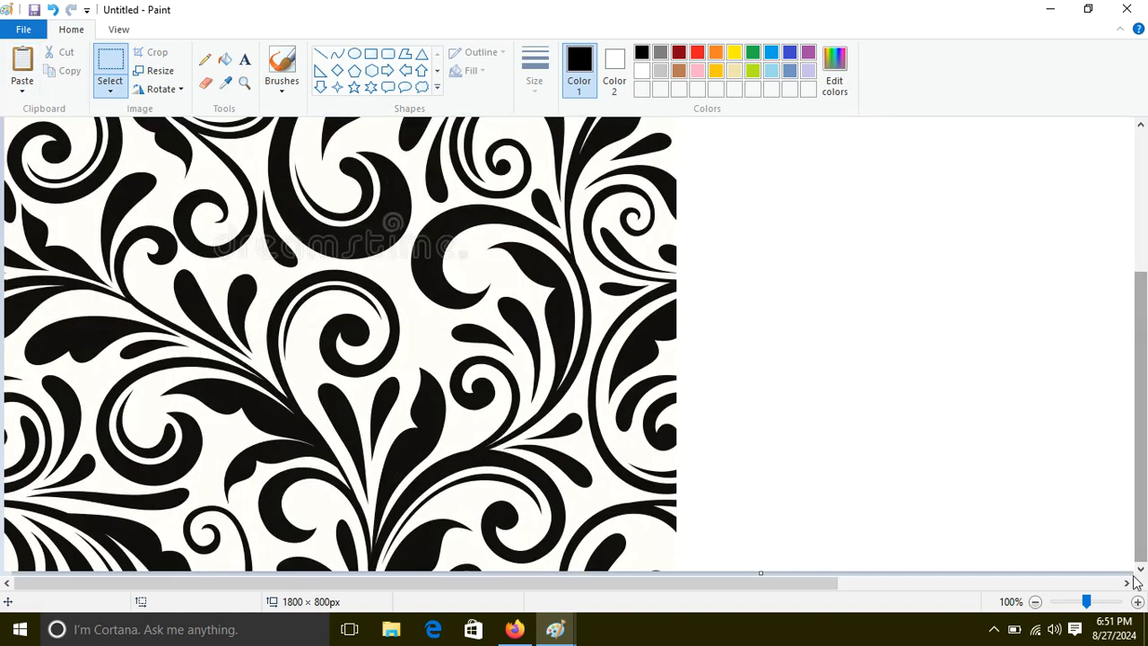
click(1037, 603)
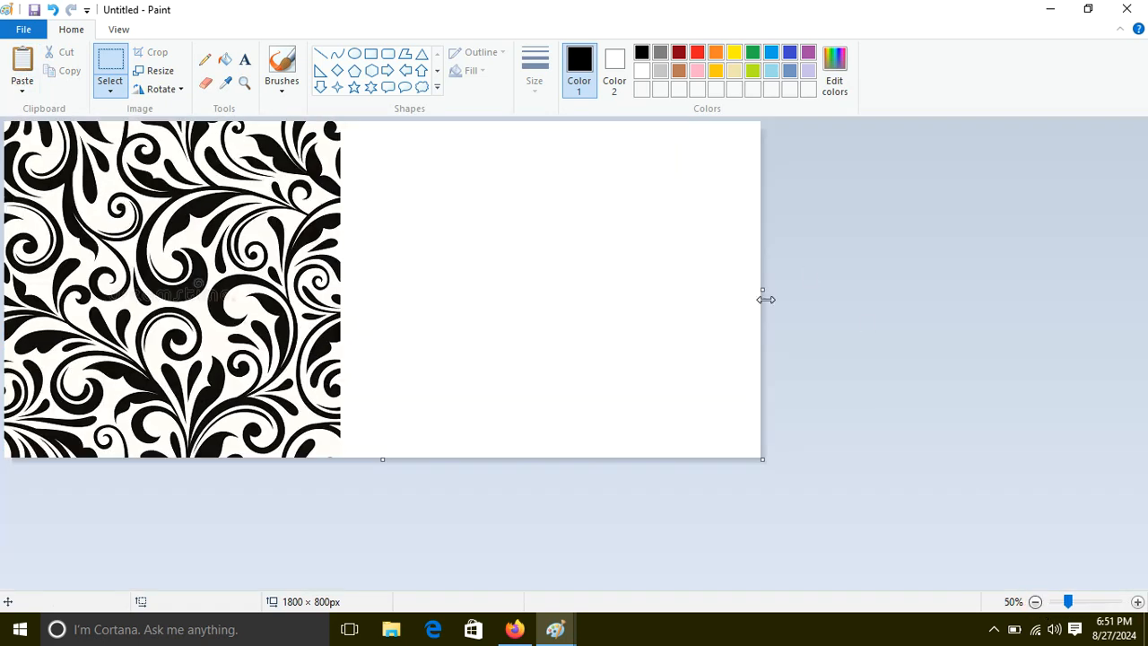
Trim the canvas to the floral pattern at 794 × 800 px and save it on the desktop as the PNG "tile pattern"
drag(763, 290, 339, 314)
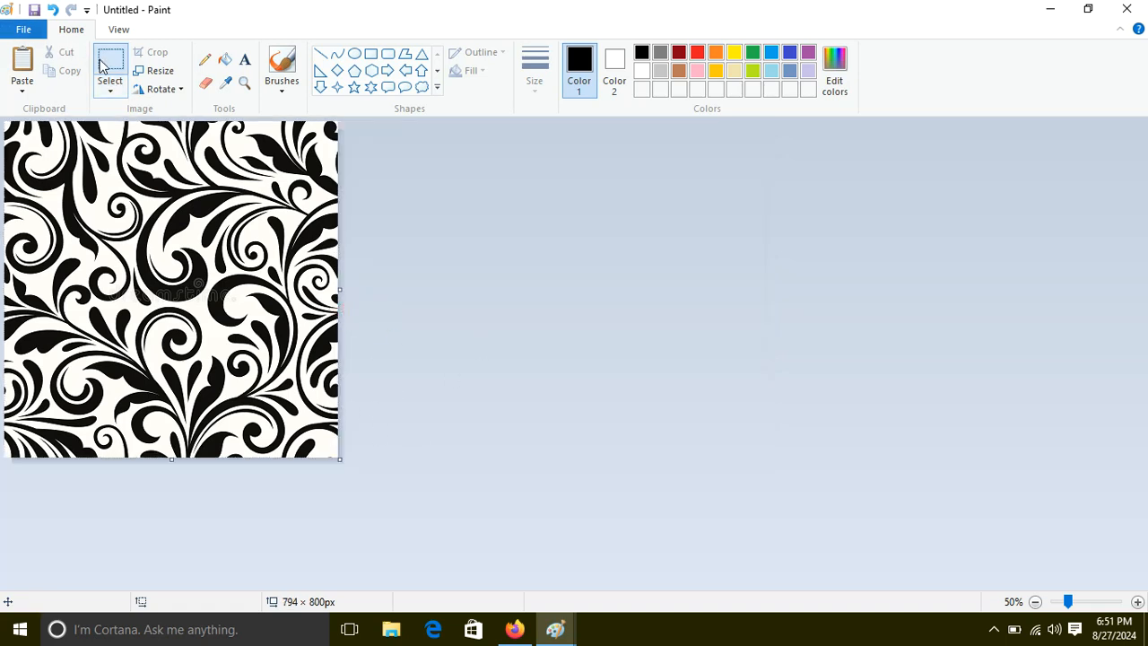
click(25, 30)
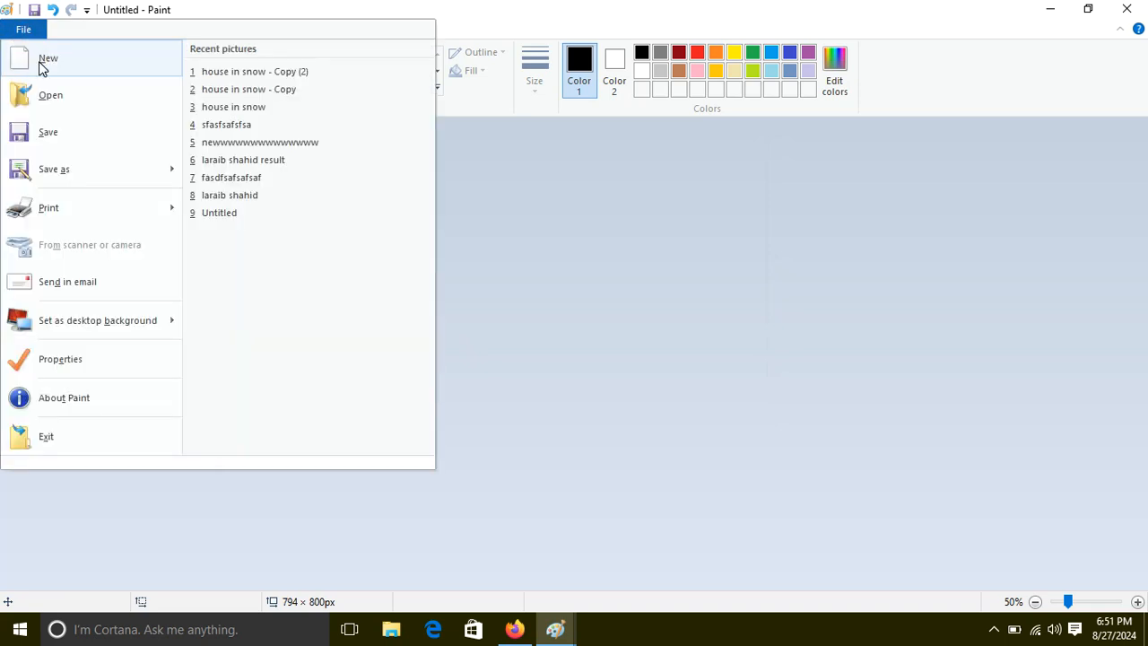
click(67, 133)
click(375, 220)
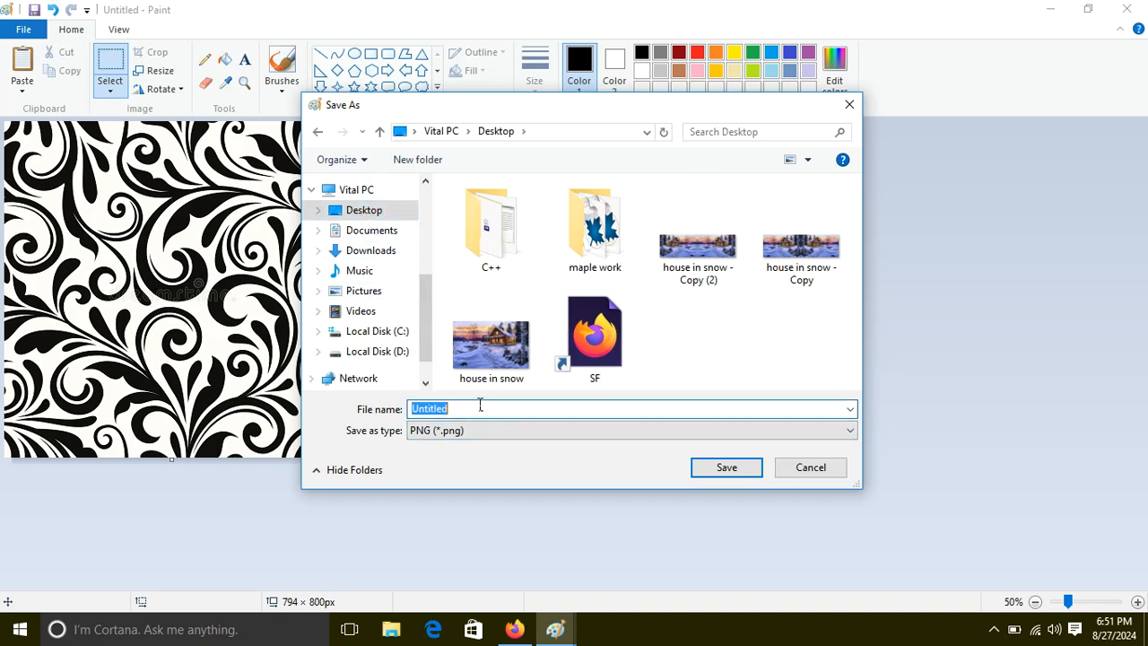
text(tile pattern)
key(Return)
Show the desktop and make a duplicate of the "tile pattern" file there
key(super+d)
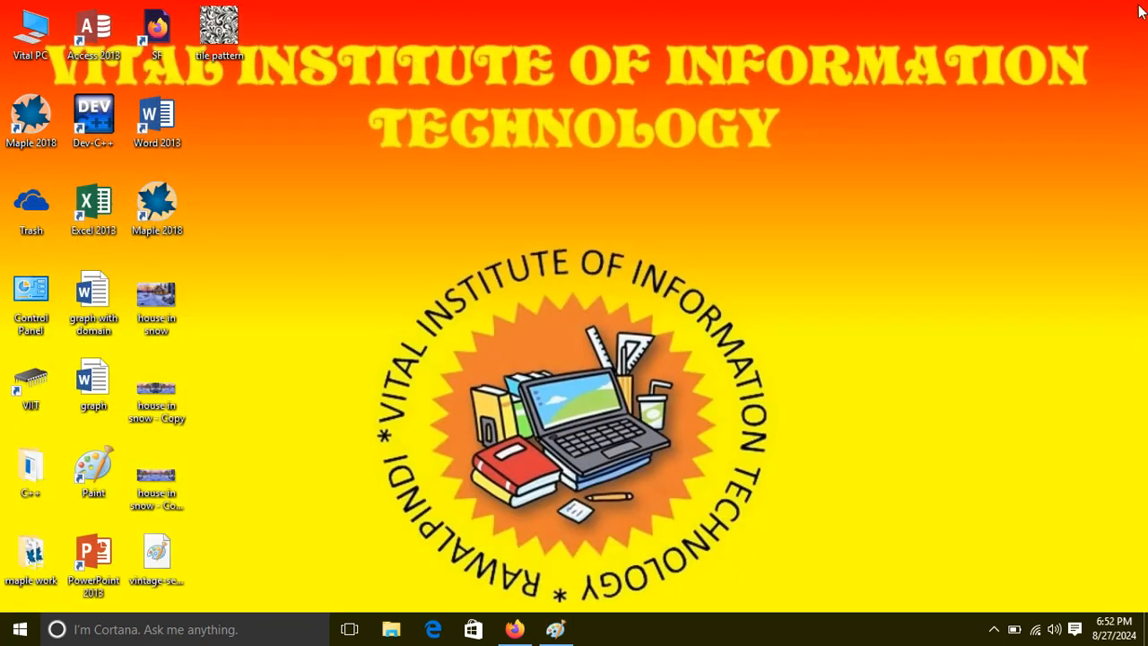
right_click(224, 27)
click(266, 398)
right_click(310, 334)
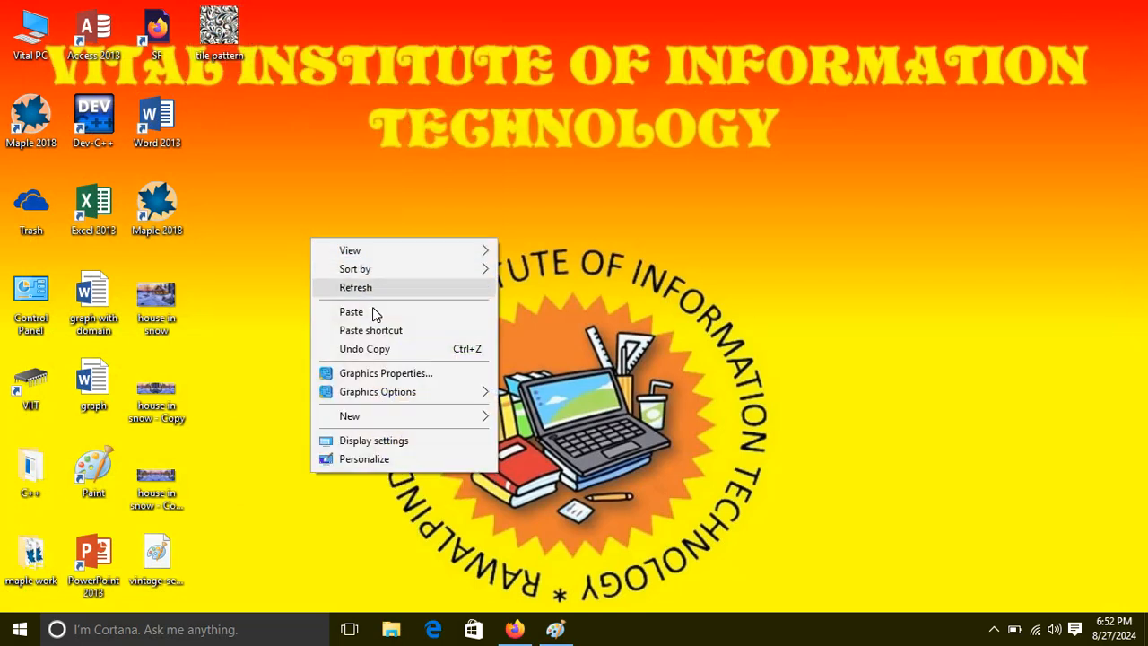
click(377, 315)
Open the "tile pattern - Copy" file from the desktop in Paint
right_click(229, 104)
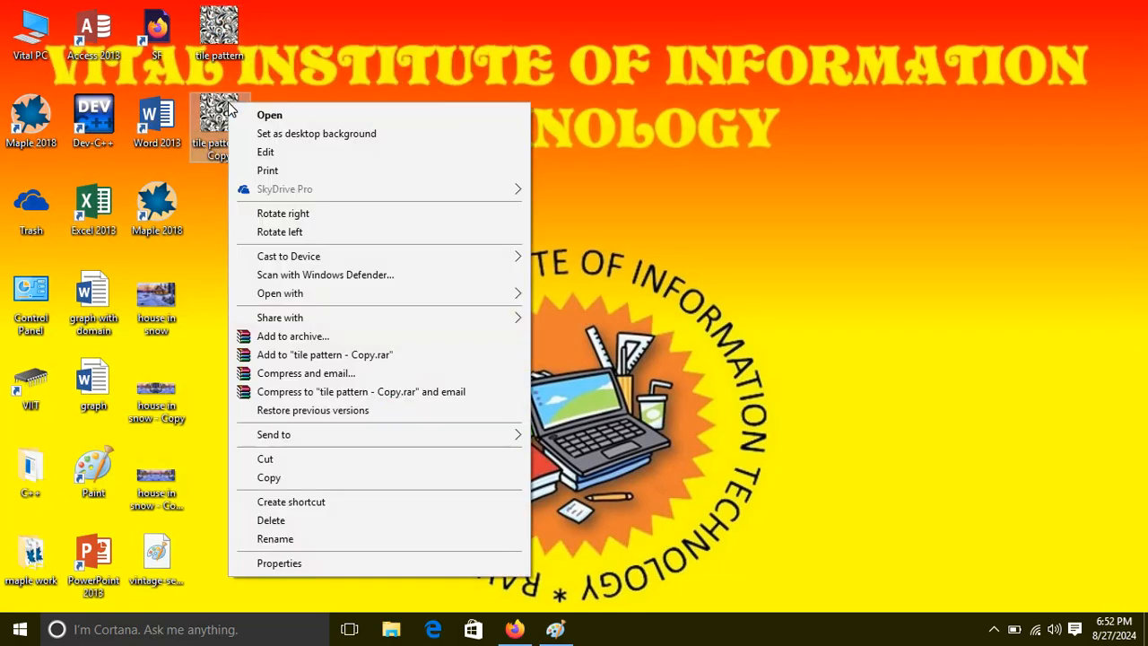
mouse_move(369, 294)
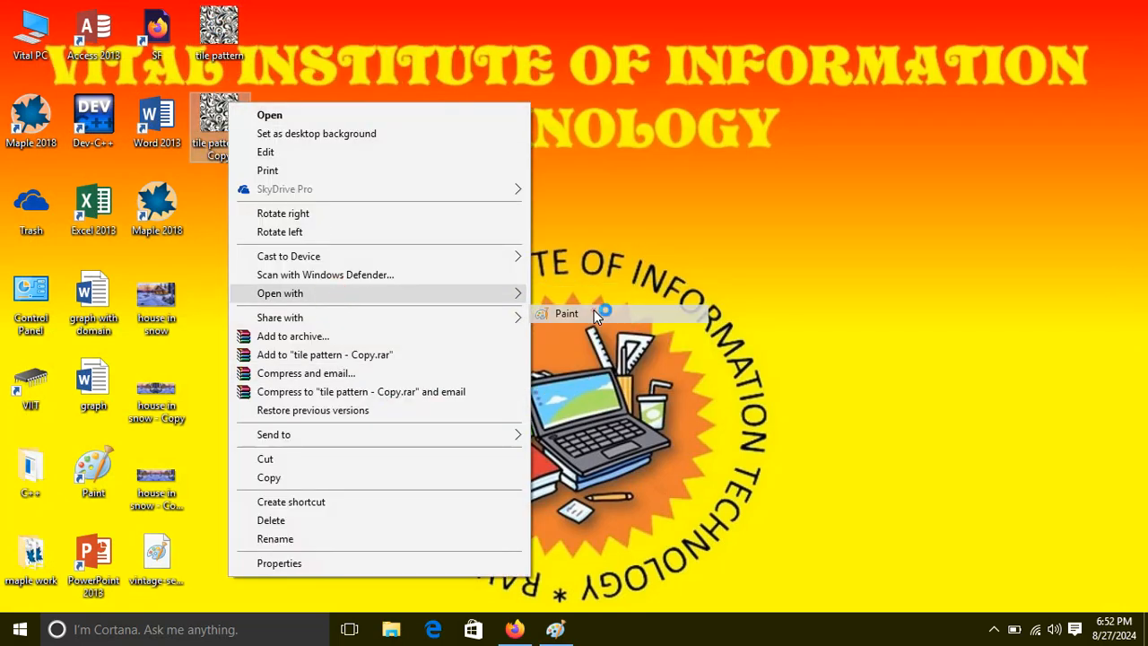
click(594, 309)
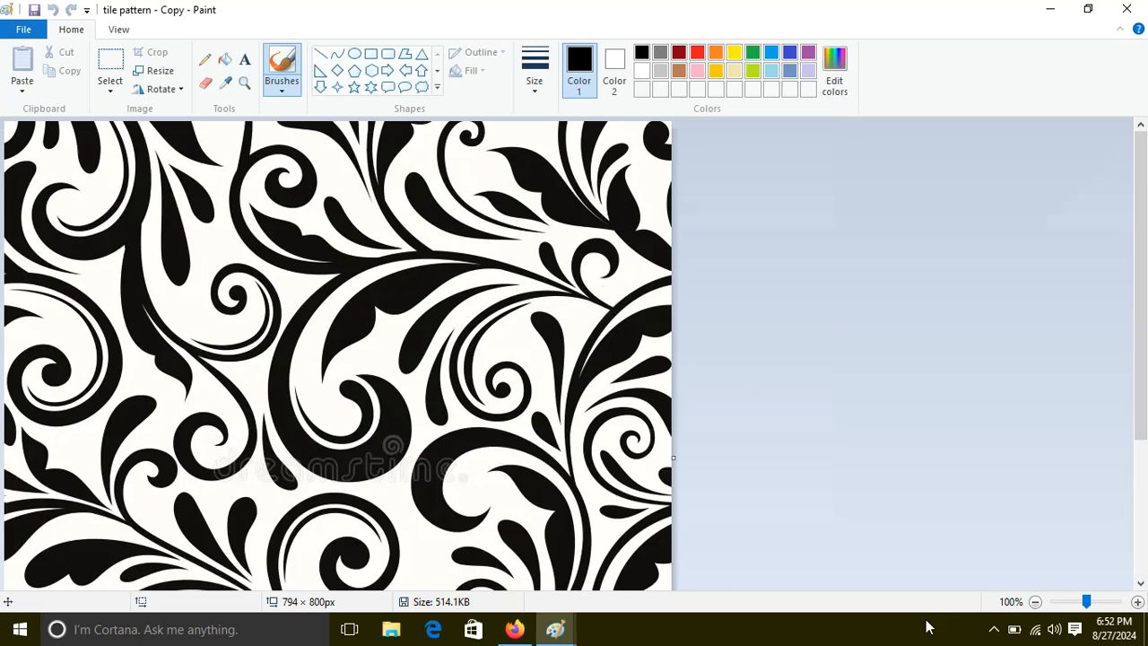
Enlarge the canvas to 1588 px wide and 1600 px high in the image properties
click(1037, 603)
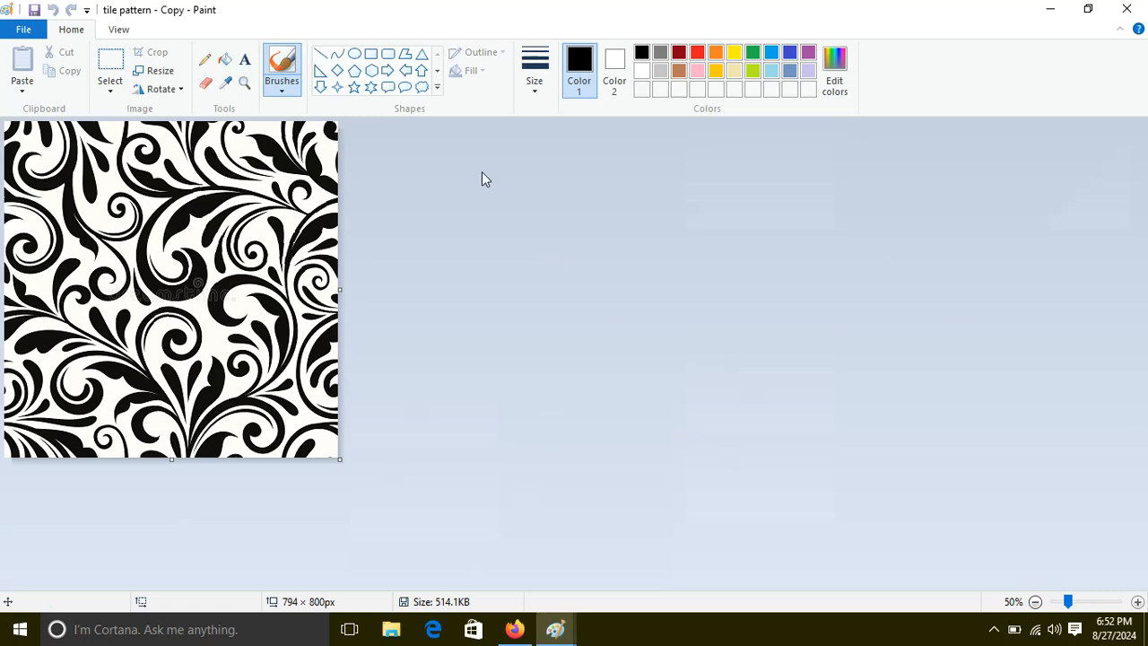
click(1036, 602)
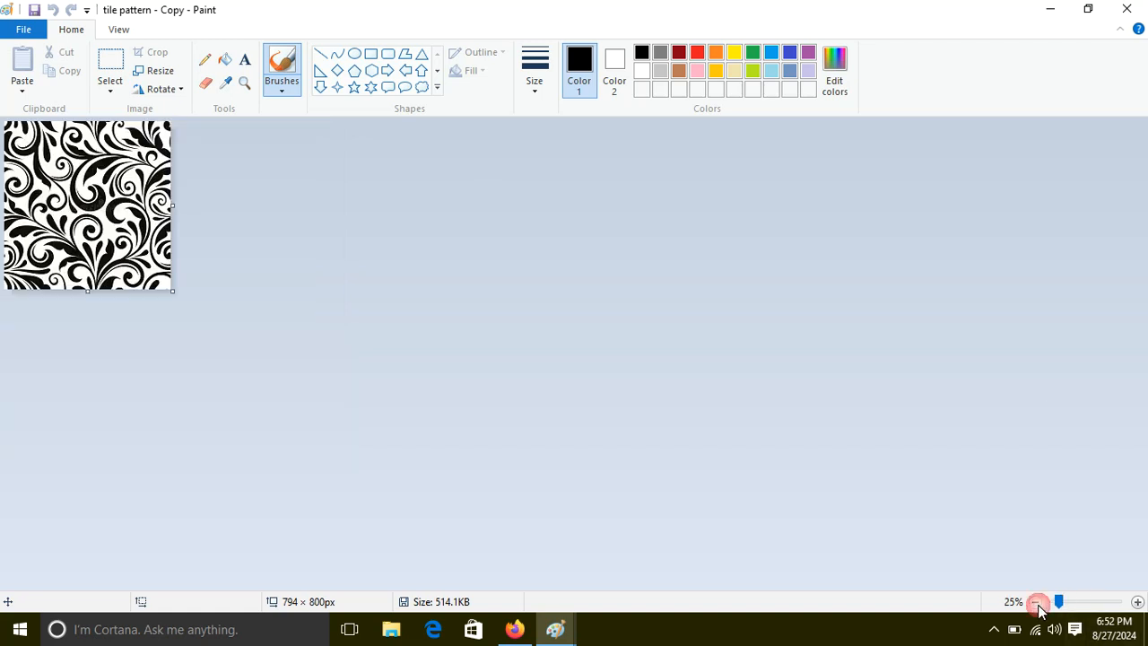
click(27, 32)
click(75, 365)
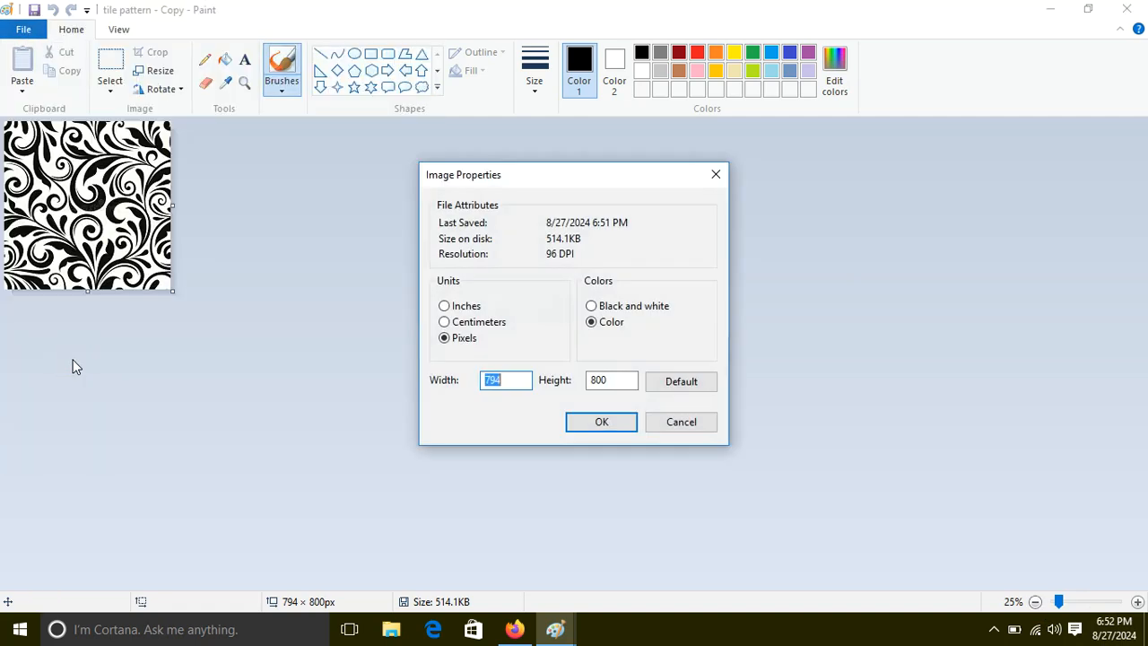
click(523, 380)
double_click(610, 383)
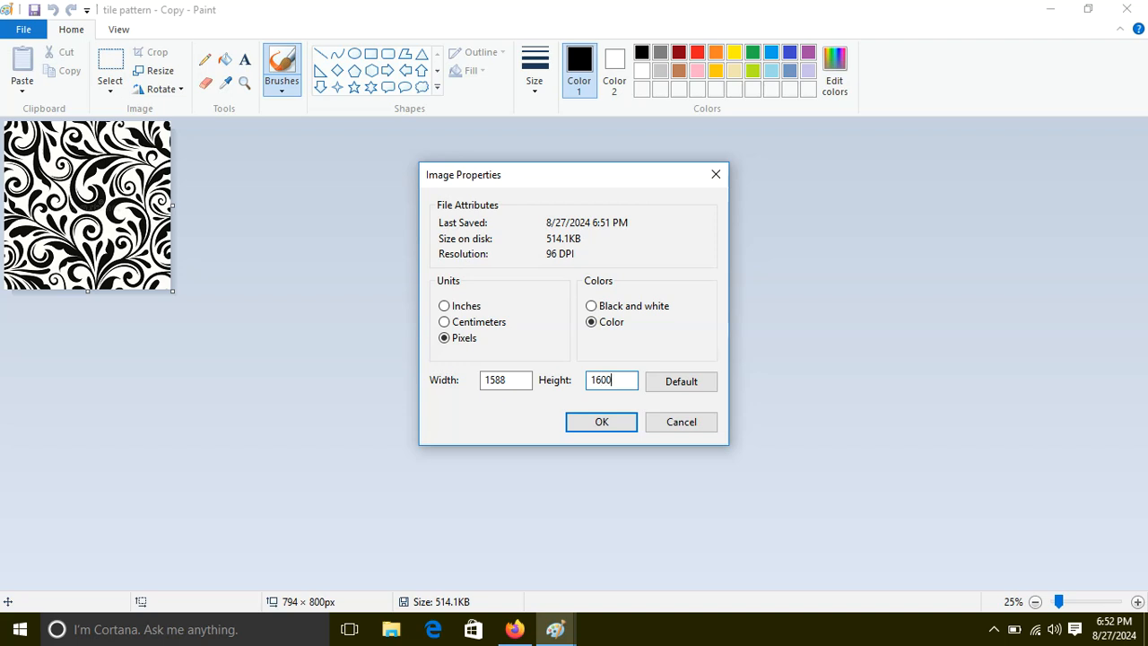
click(599, 423)
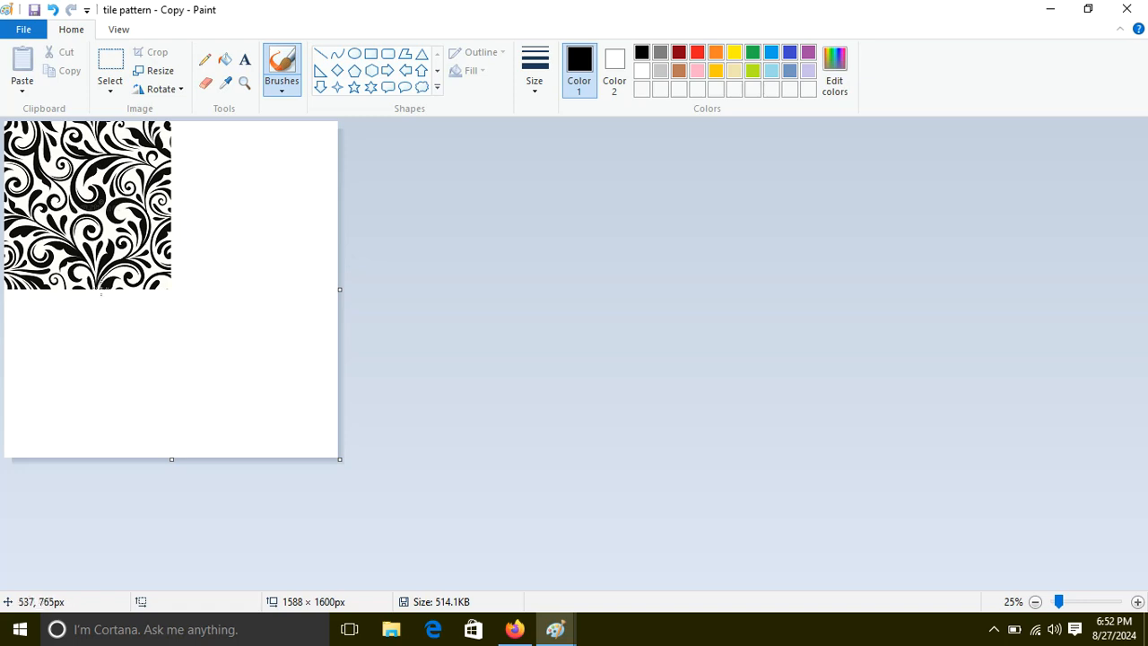
Select the whole floral tile and place a duplicate of it over the blank area to its right
click(111, 61)
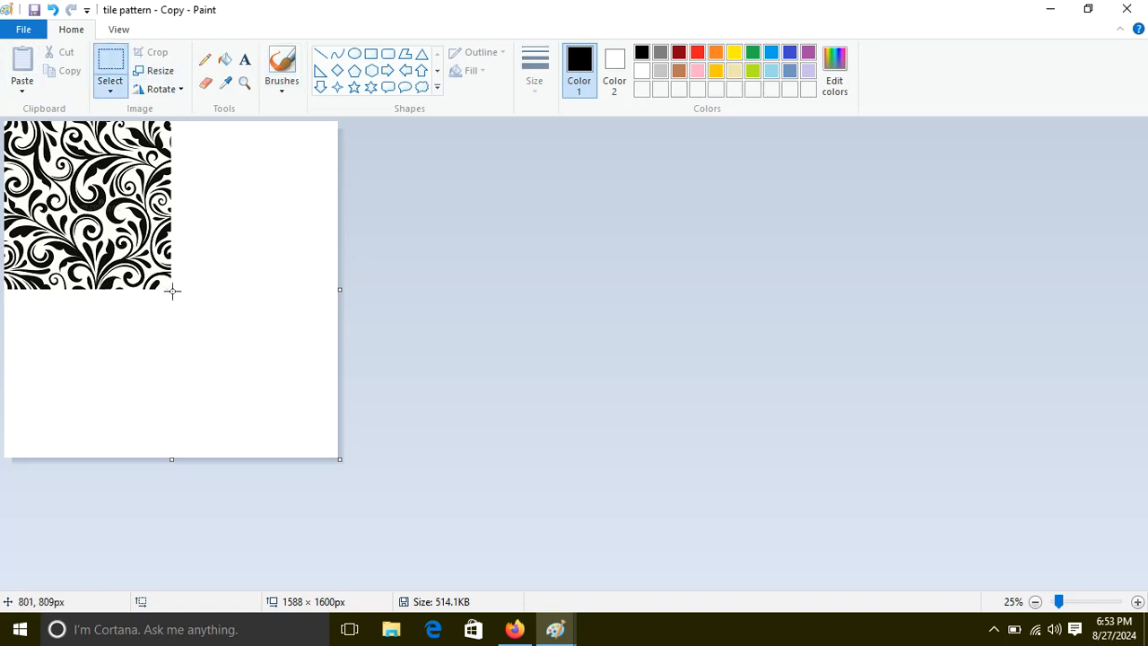
drag(169, 288, 2, 175)
drag(2, 96, 2, 82)
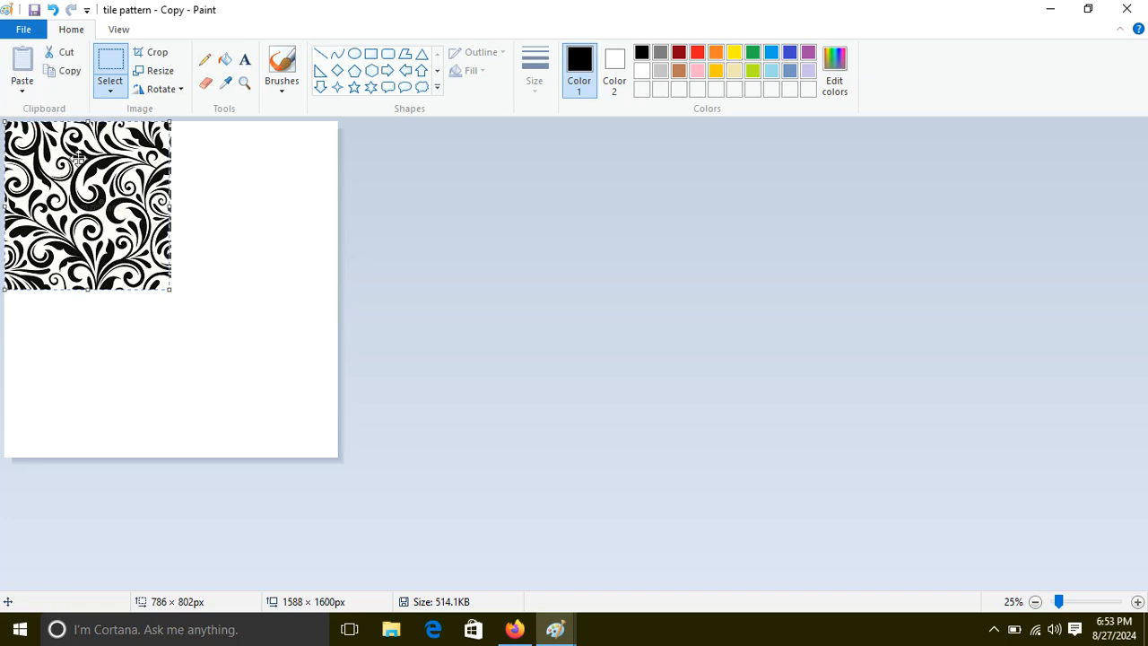
ctrl+drag(82, 174, 221, 208)
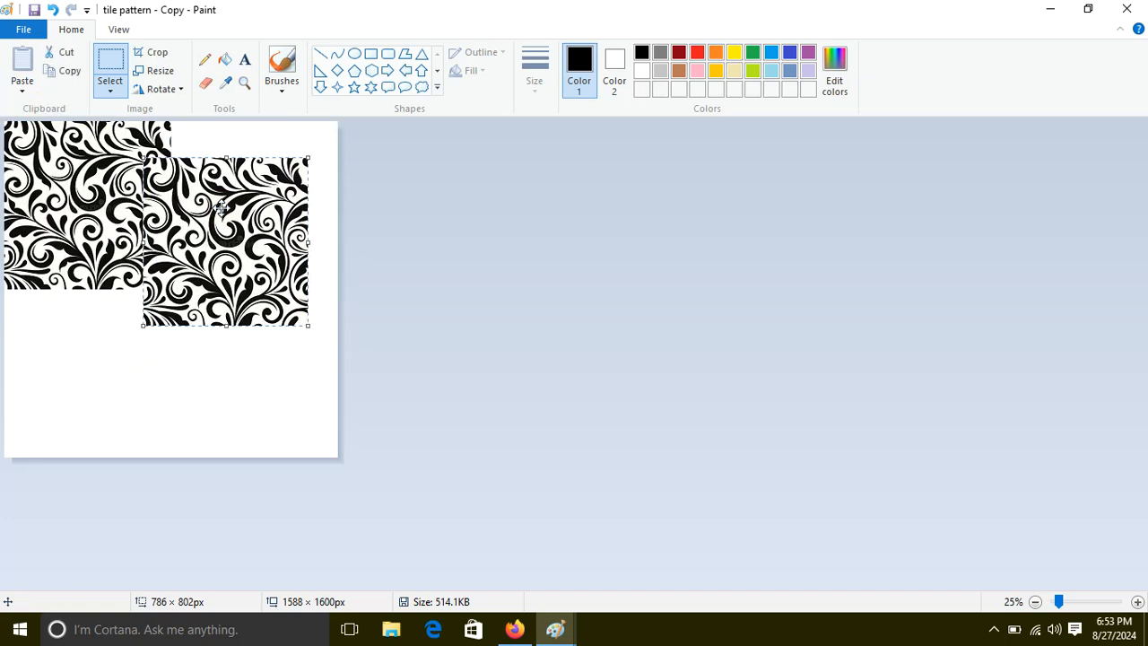
Flip the duplicate tile horizontally and move it into the canvas's upper-right quarter beside the original
click(160, 89)
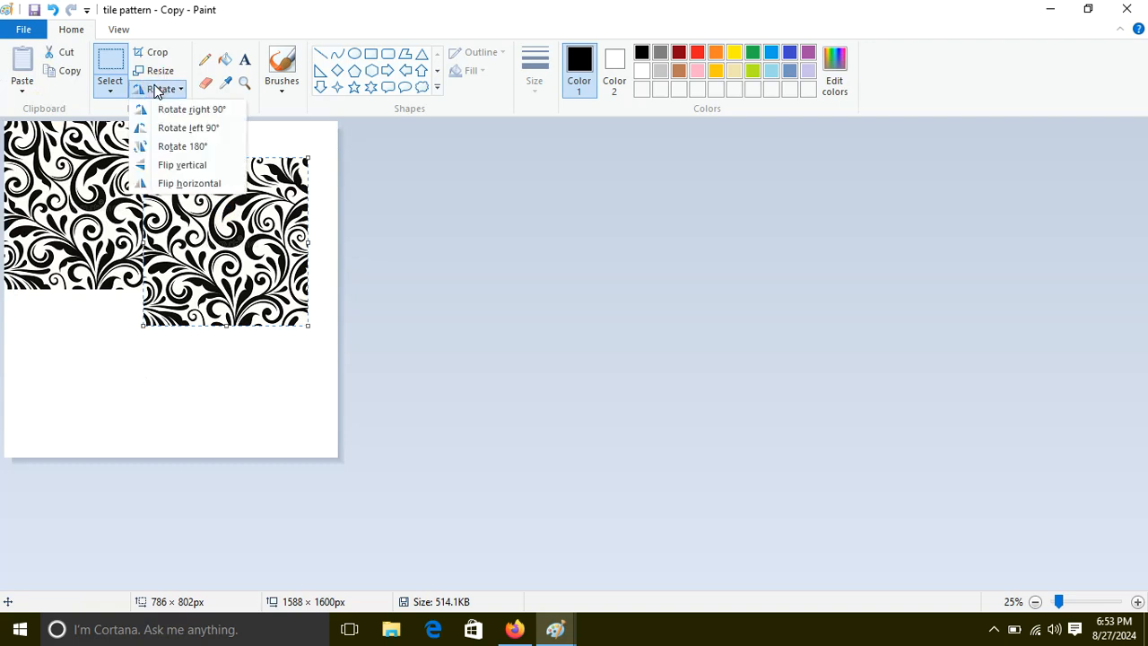
click(184, 183)
drag(195, 262, 227, 228)
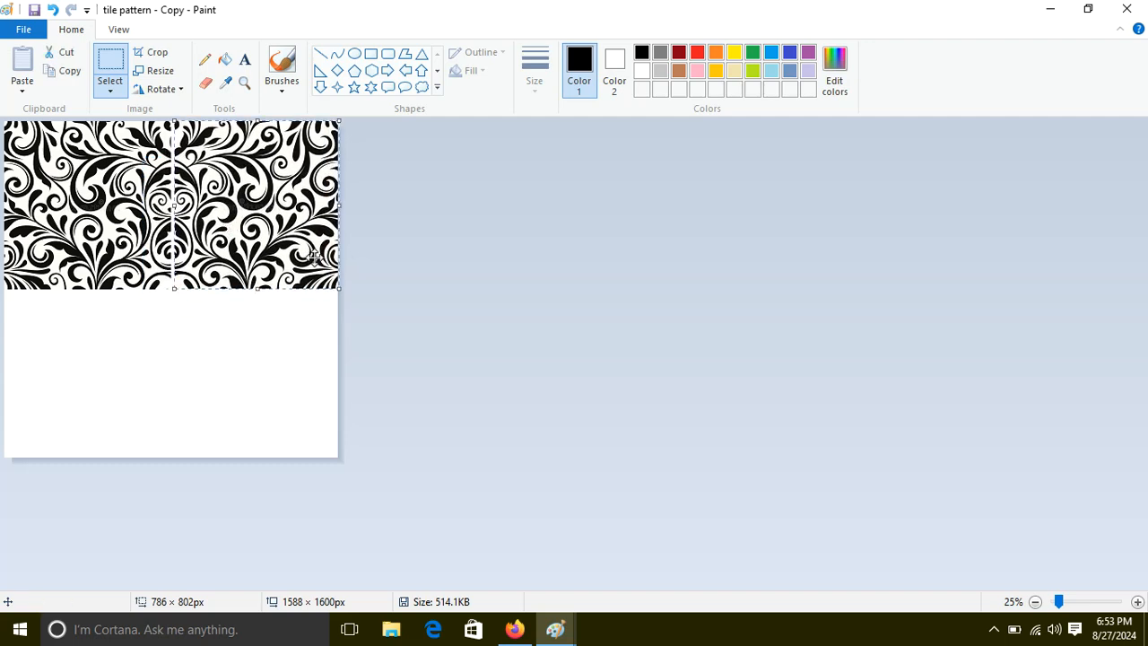
drag(314, 259, 312, 256)
Nudge the flipped tile in small increments to align it with the original along the vertical seam
key(Down)
key(Down)
key(Down)
key(Down)
key(Down)
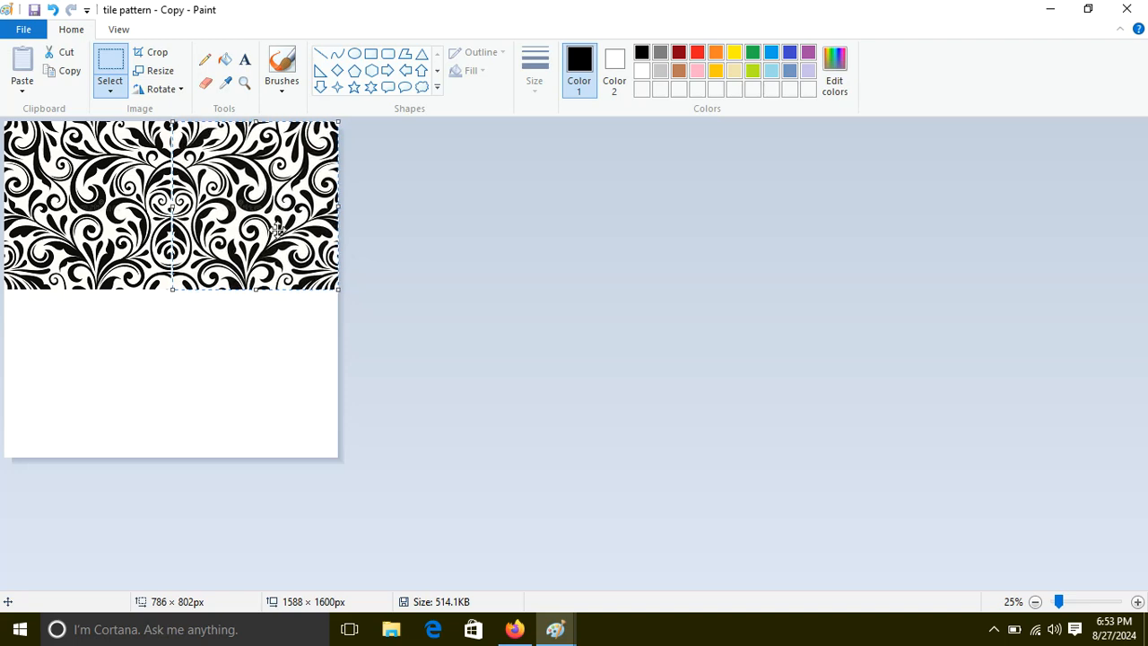
key(Right)
key(Left)
key(Left)
key(Left)
key(Down)
key(Down)
key(Up)
key(Up)
key(Up)
key(Up)
key(Up)
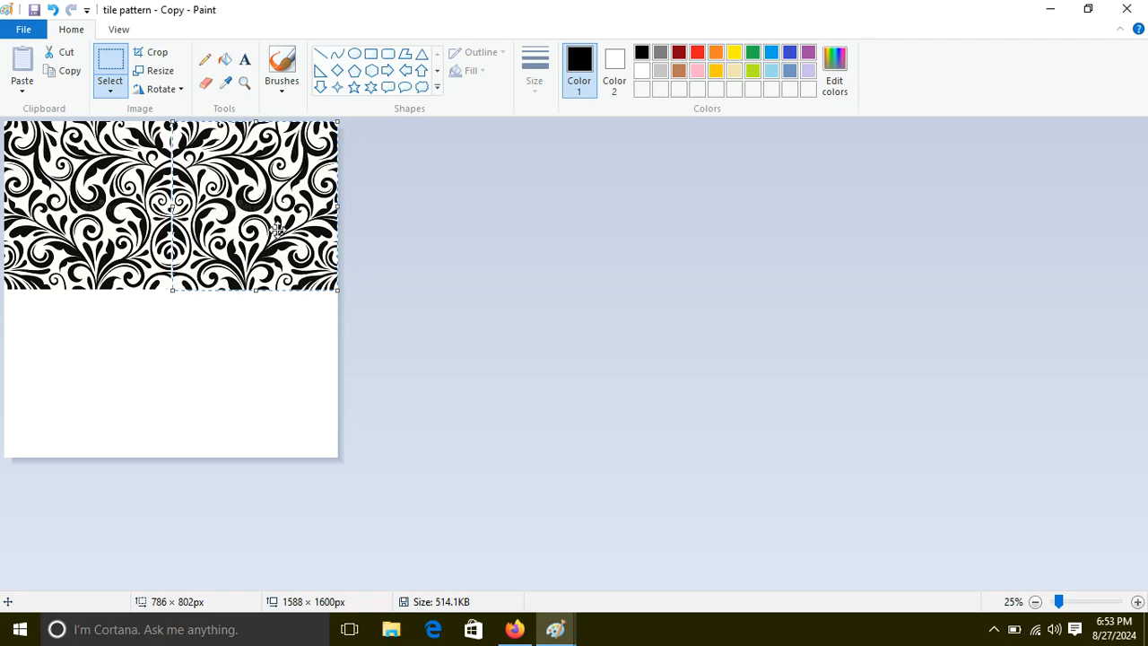
key(Left)
key(Left)
key(Left)
key(Left)
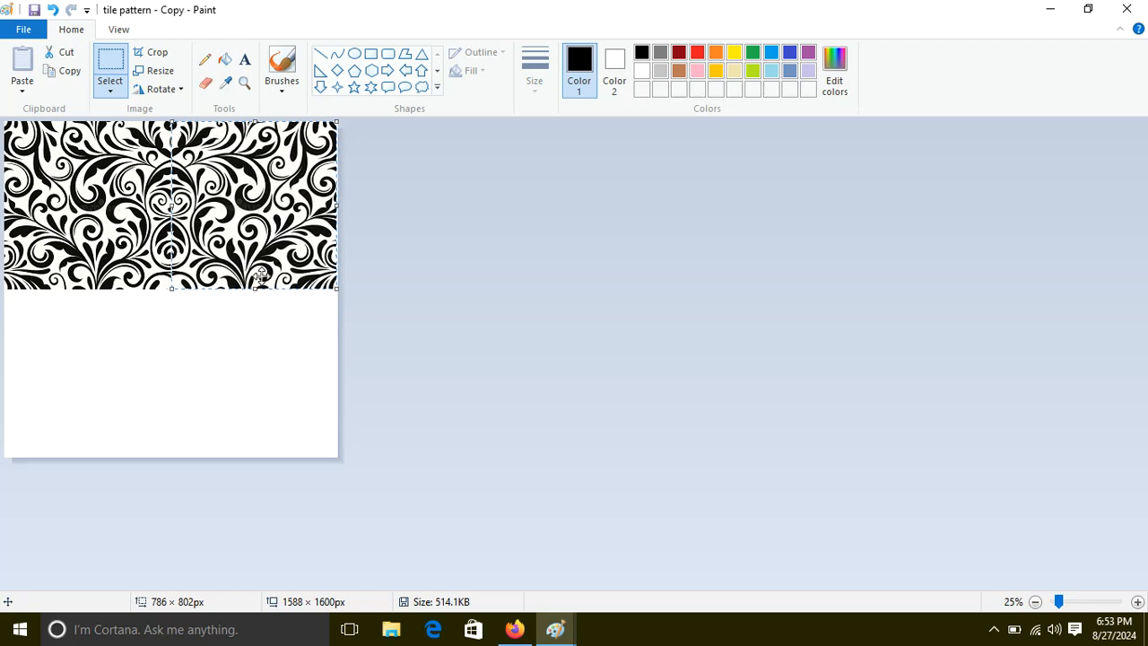
click(228, 301)
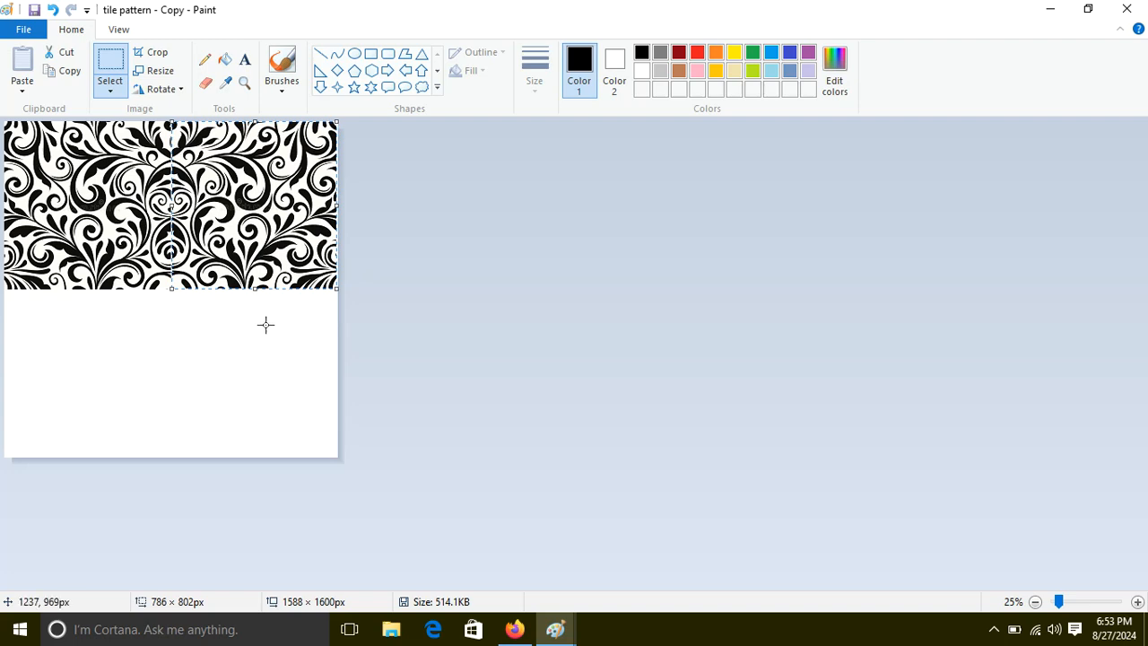
Shrink the flipped tile to 776 × 800 px, deselect it and trim the canvas to 1572 px wide
drag(338, 289, 337, 290)
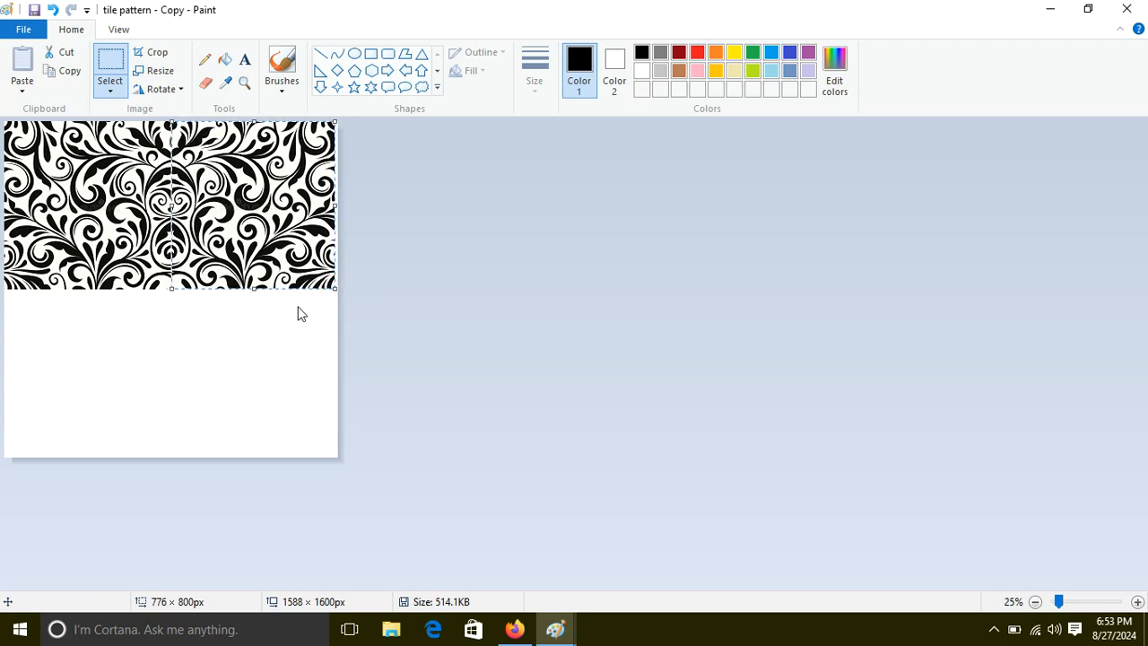
click(259, 371)
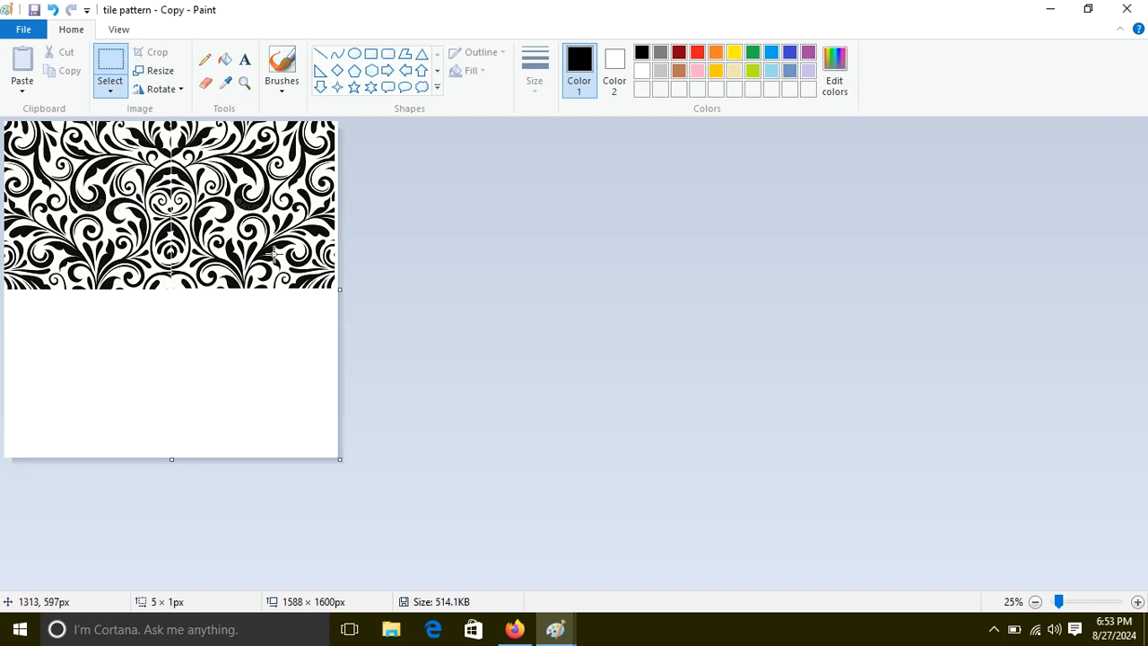
drag(342, 281, 337, 289)
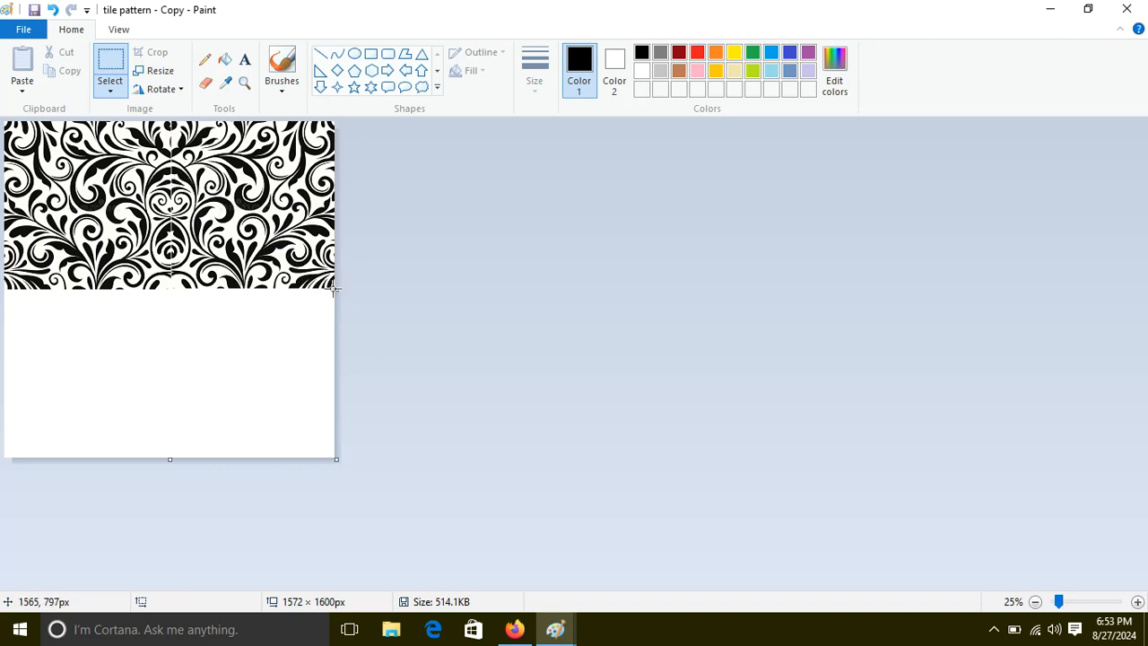
Duplicate the upper mirrored pair, flip the copy vertically into the lower half, and trim the canvas to 1568 px wide
drag(333, 288, 4, 99)
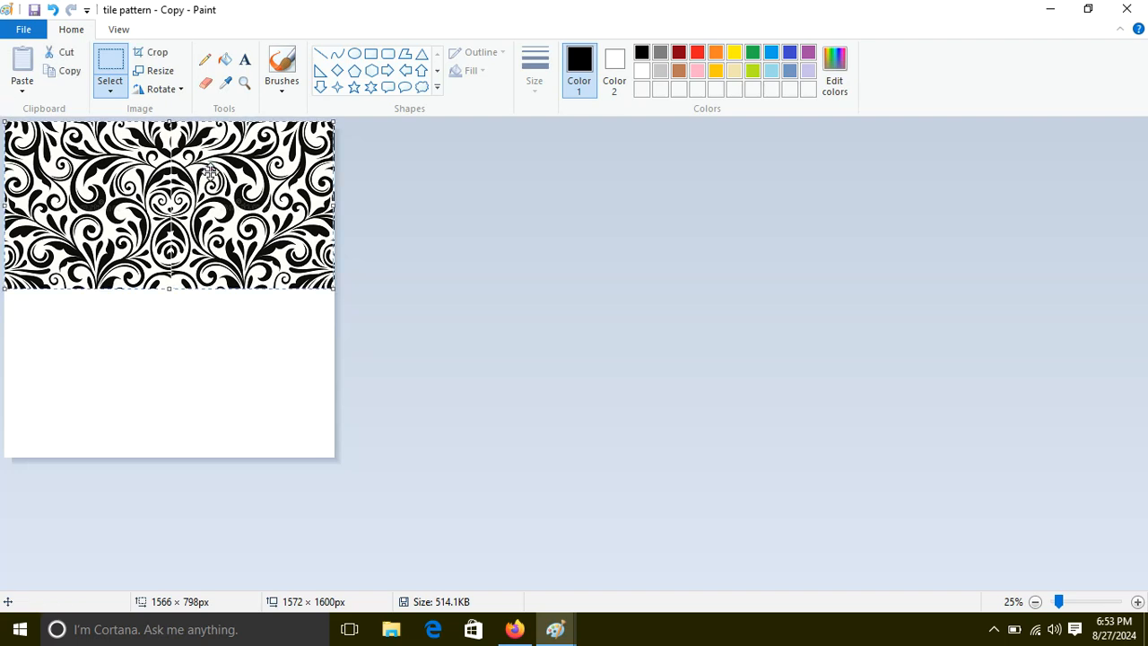
ctrl+drag(210, 171, 208, 333)
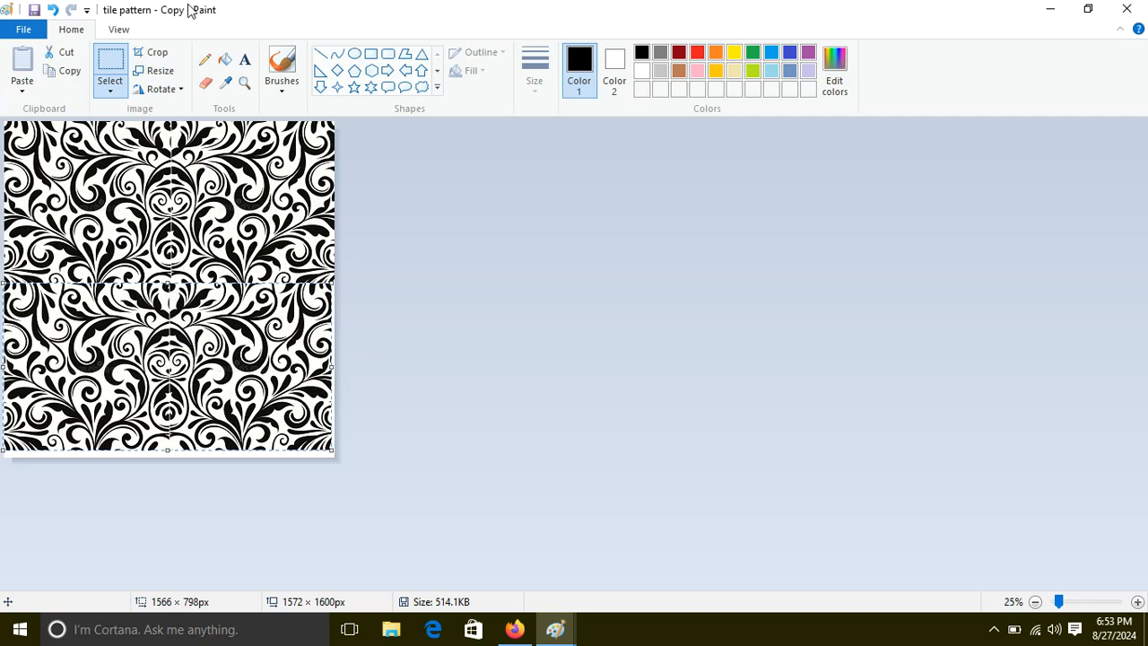
click(180, 89)
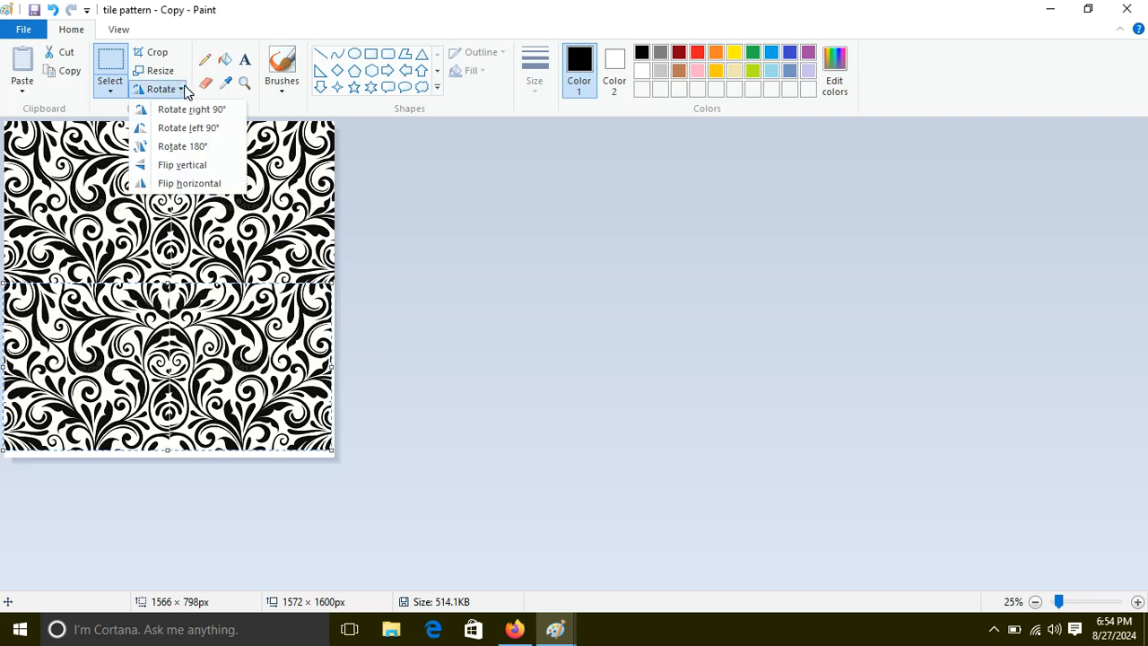
click(191, 171)
mouse_move(183, 352)
mouse_down()
mouse_move(194, 377)
mouse_move(184, 364)
mouse_up()
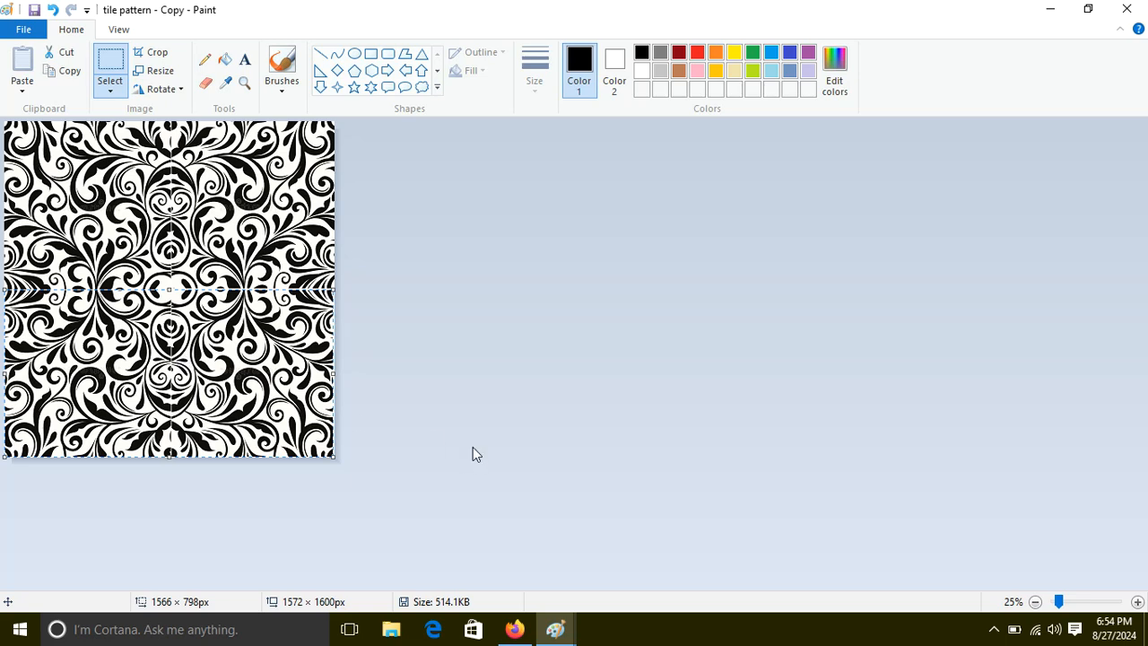
click(398, 328)
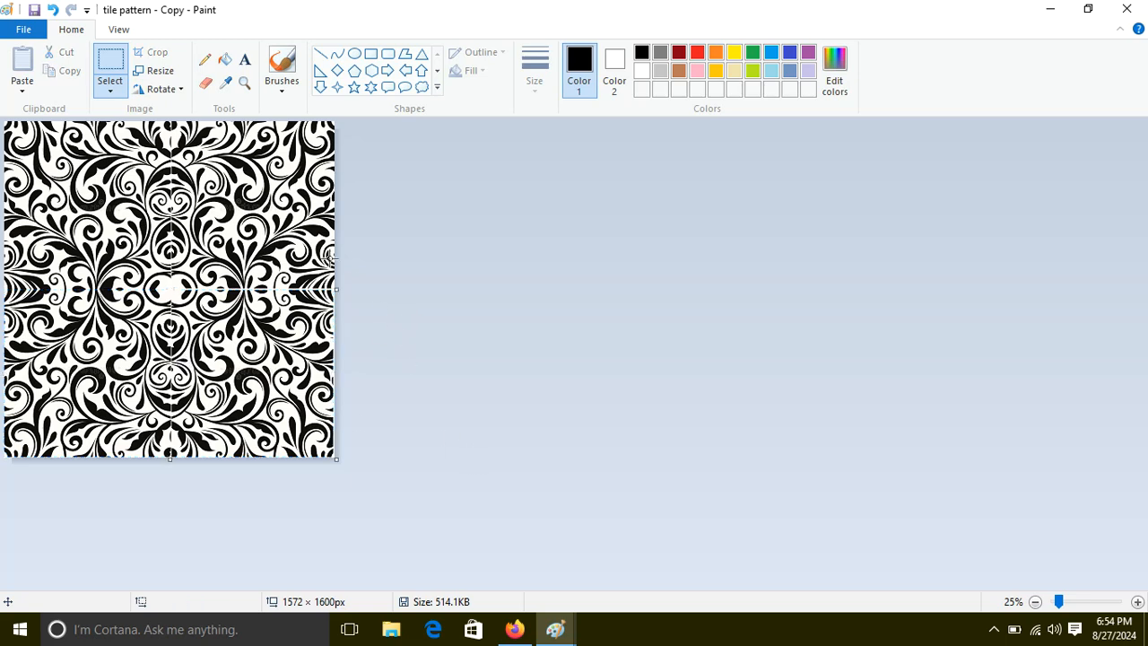
drag(336, 289, 332, 287)
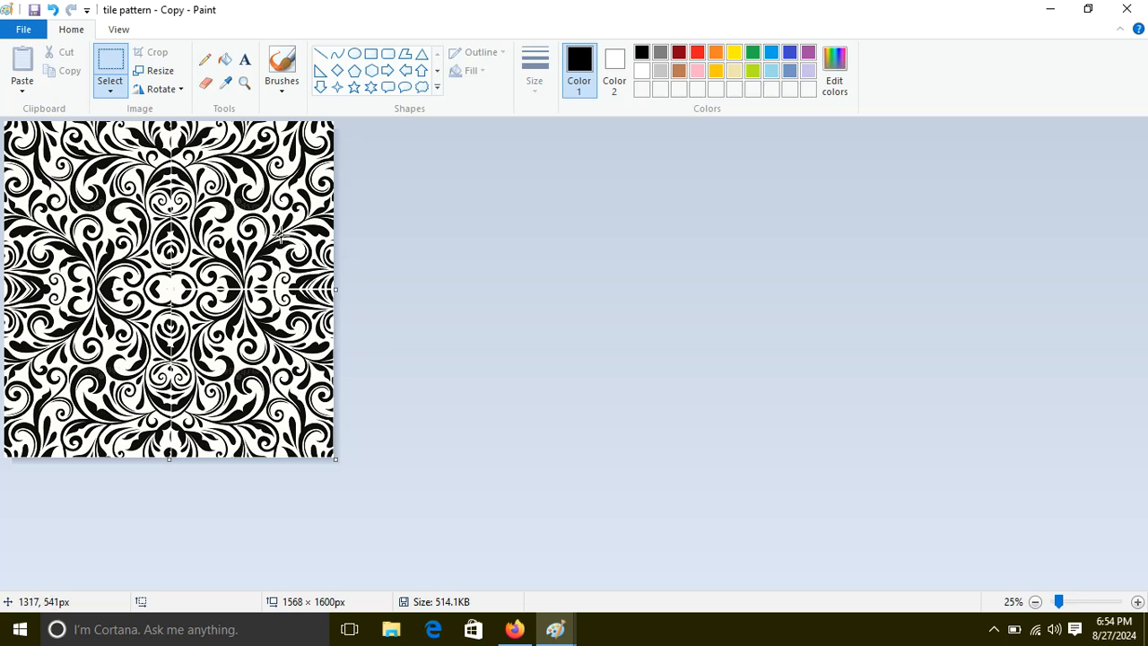
Draw a yellow straight line along the horizontal seam between the upper and lower halves, across the full pattern width
click(324, 55)
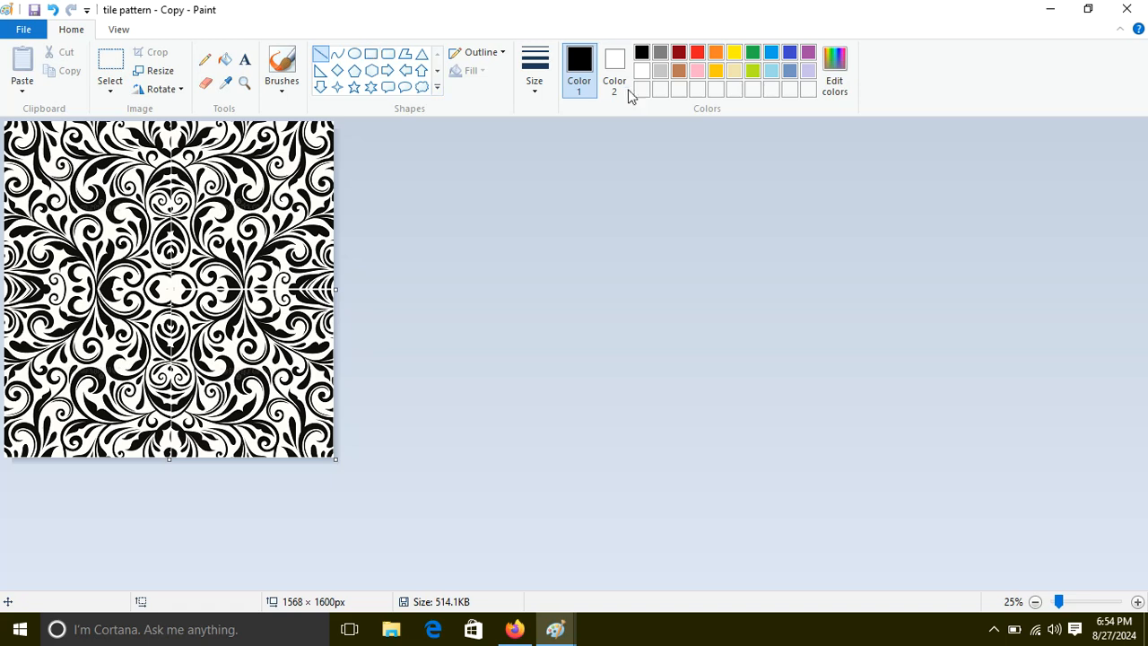
click(736, 54)
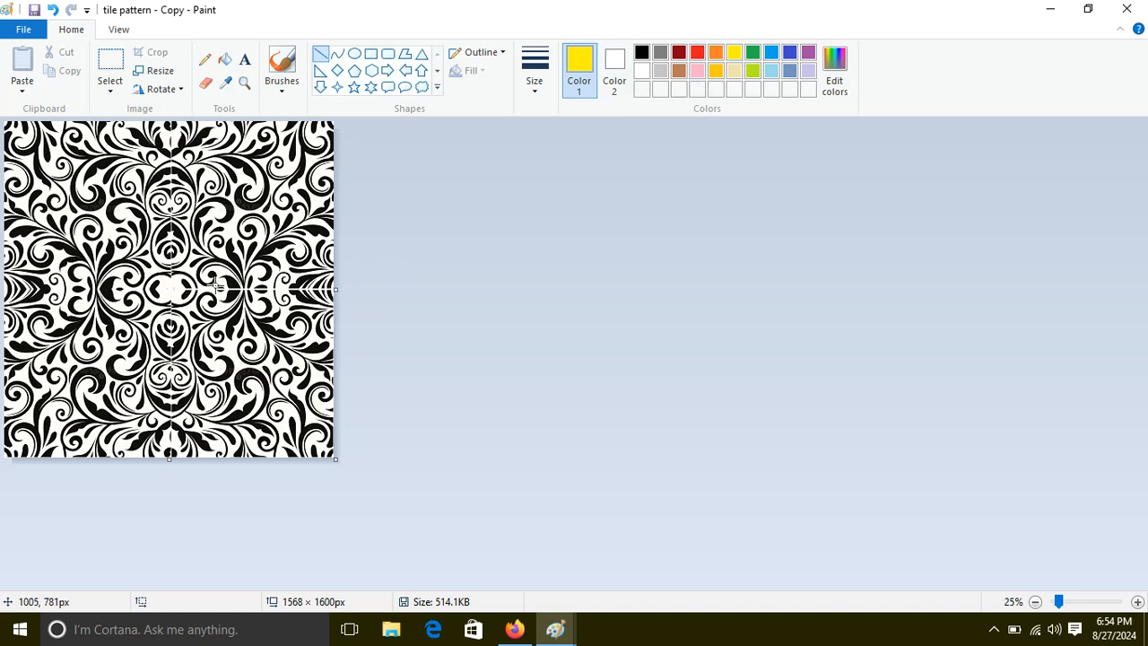
drag(218, 288, 448, 288)
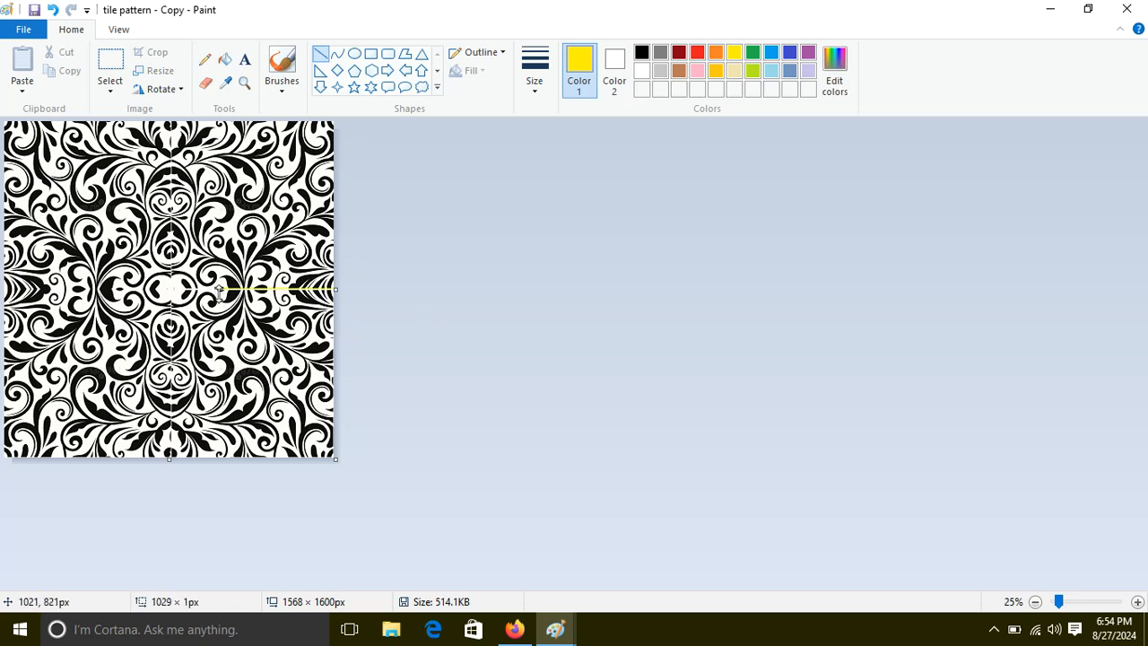
drag(216, 286, 1, 289)
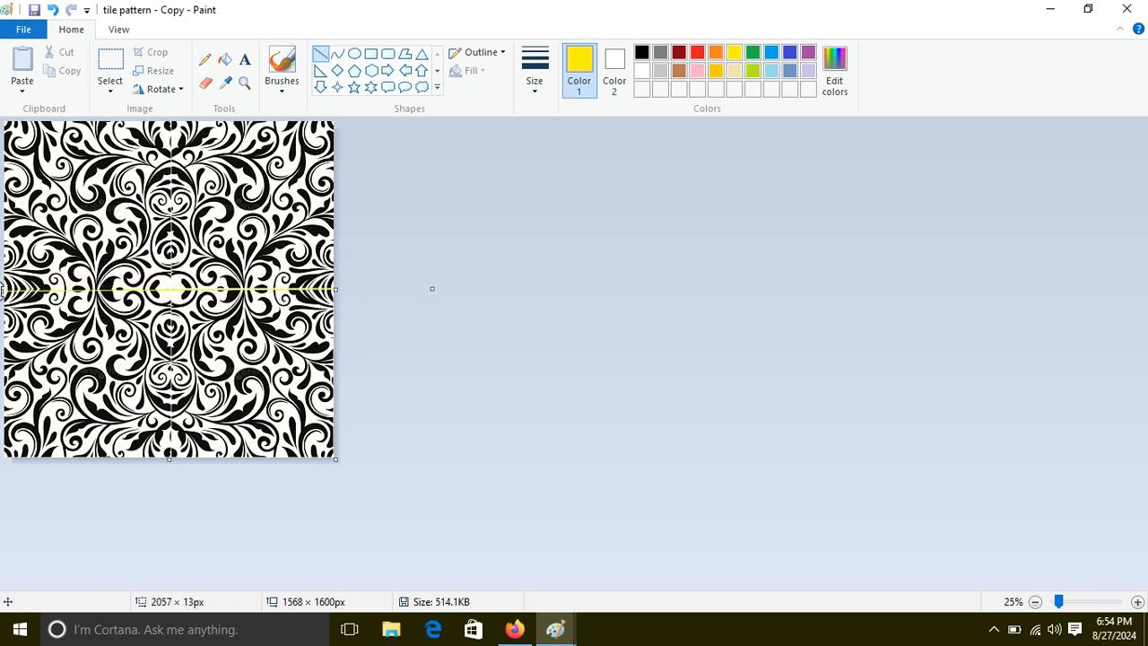
Draw yellow straight lines along the vertical seam, covering the full pattern height from the upper edge to the lower edge
click(388, 266)
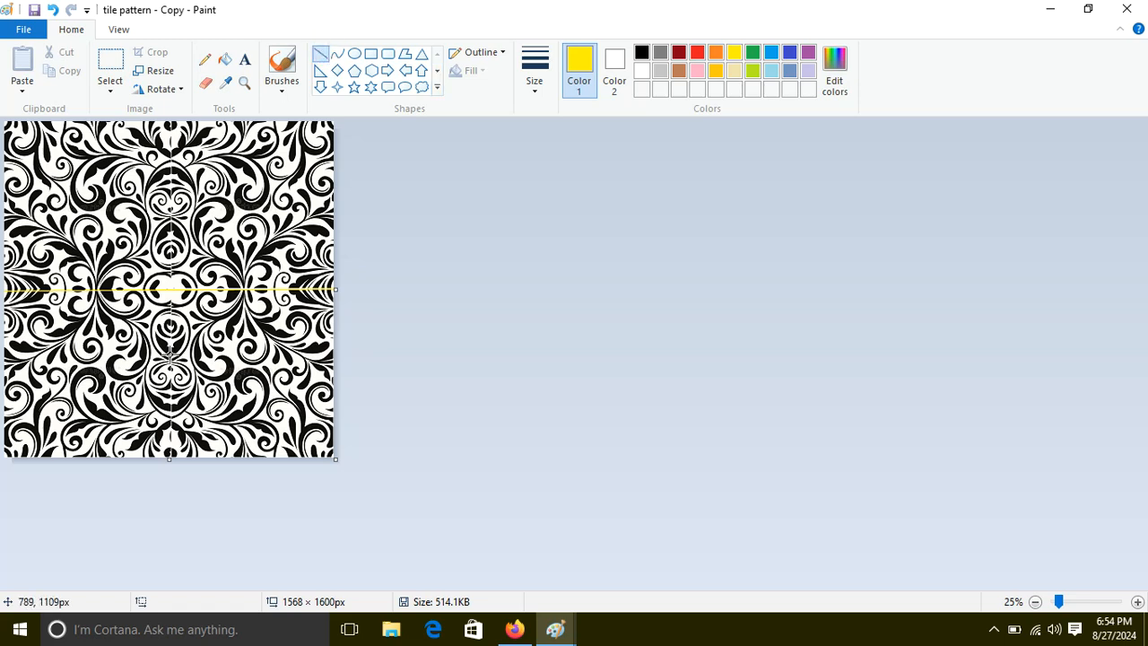
drag(169, 356, 169, 101)
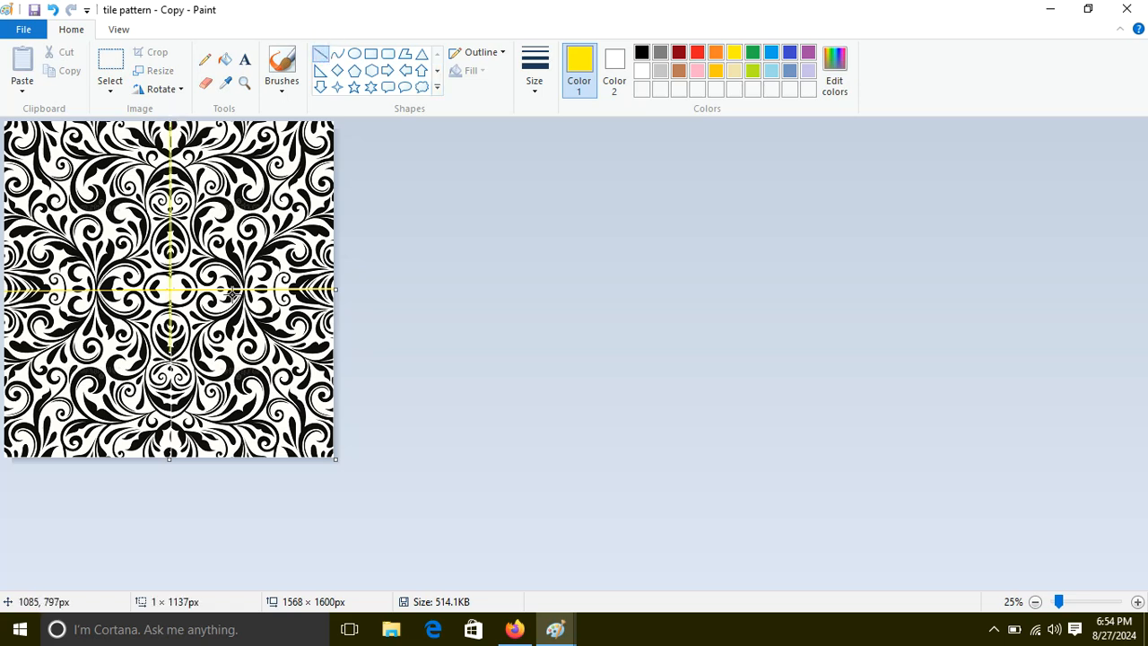
drag(169, 357, 171, 485)
click(436, 332)
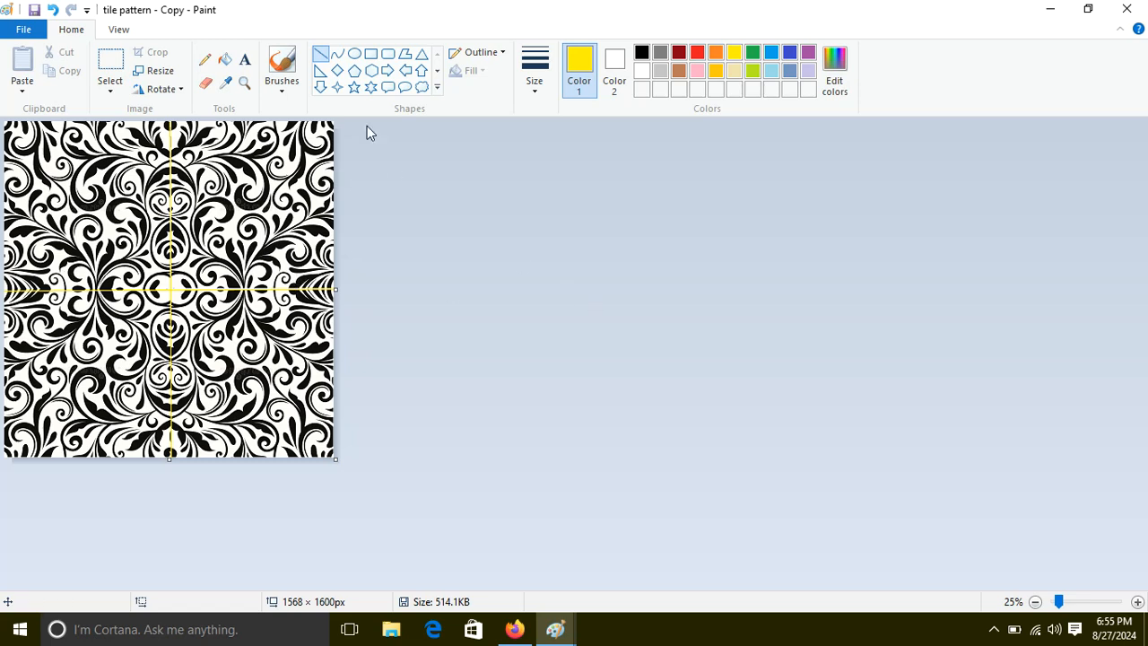
Start a new blank picture, discarding the unsaved changes to the tile pattern copy
click(41, 27)
click(45, 72)
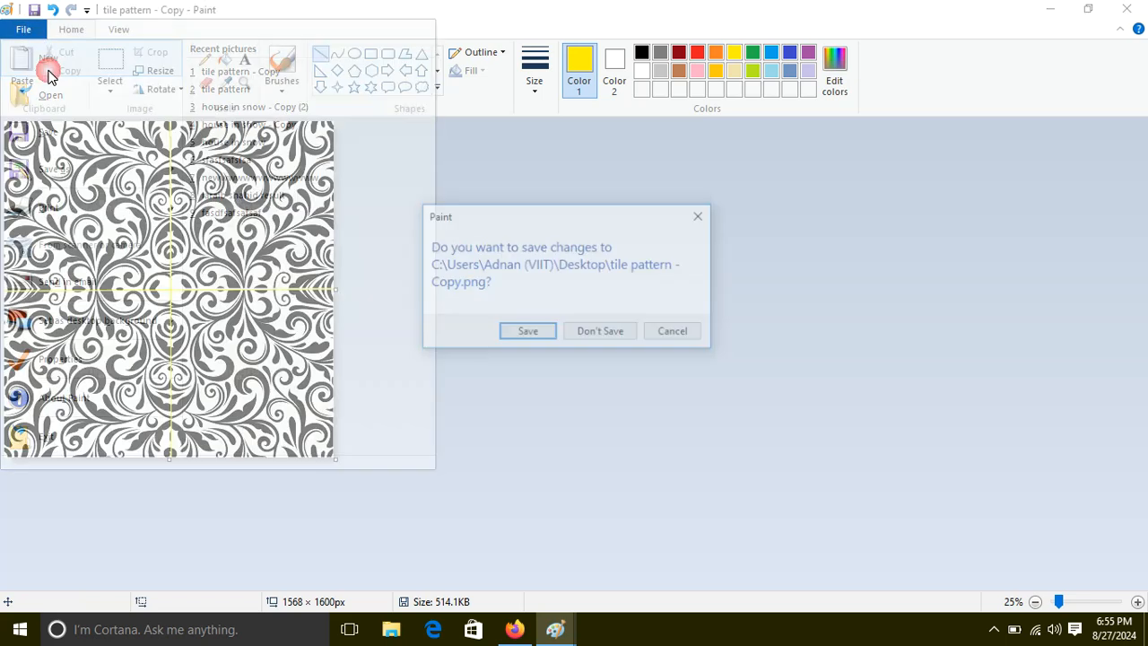
click(602, 333)
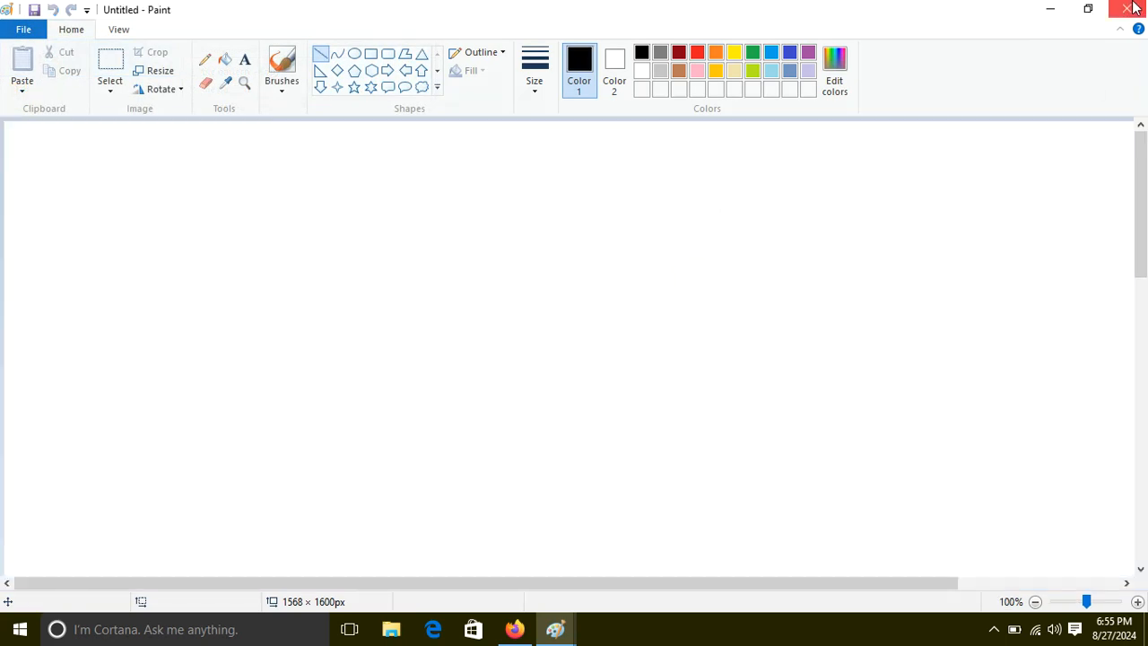
Minimize the blank picture to the desktop and close both untitled Paint windows without saving
click(1050, 9)
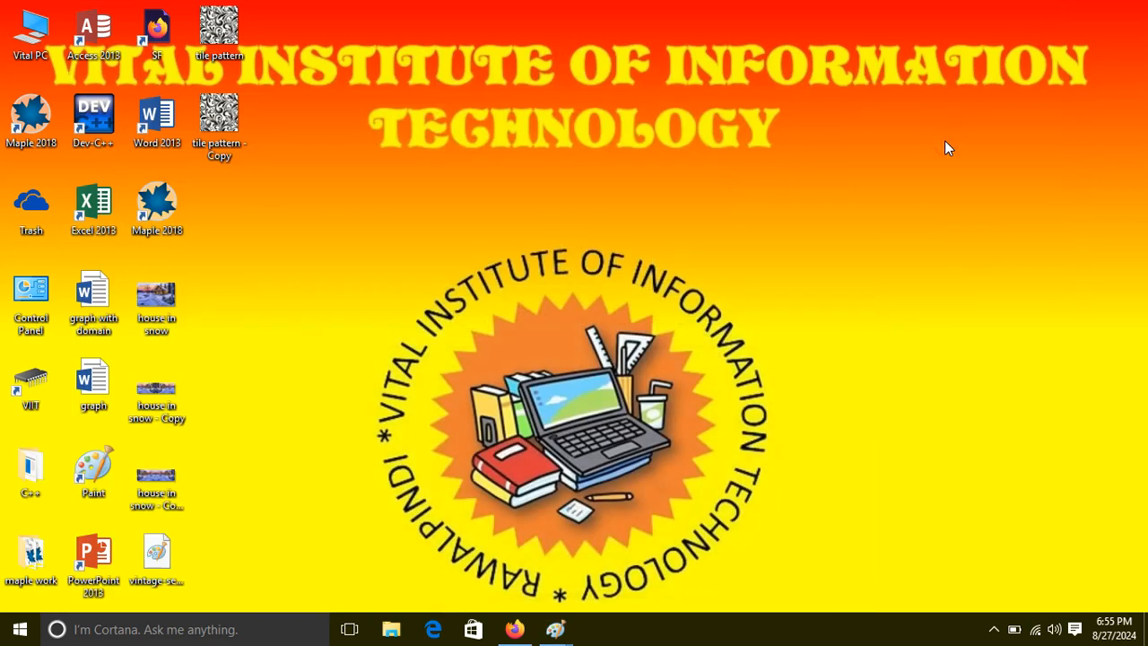
mouse_move(553, 628)
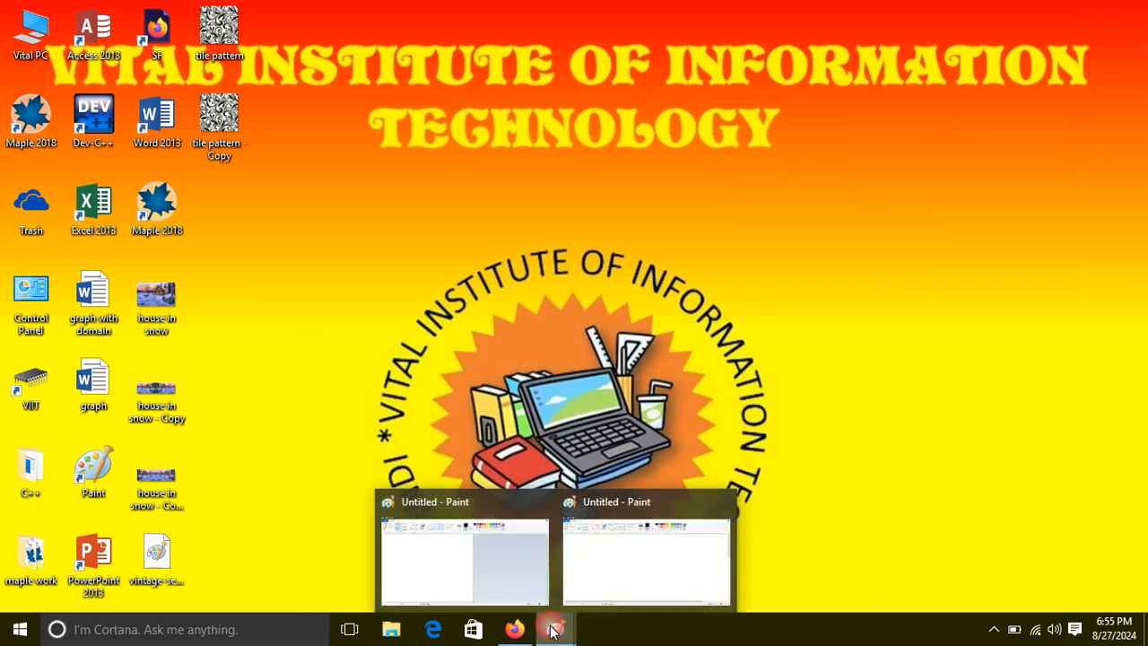
click(722, 503)
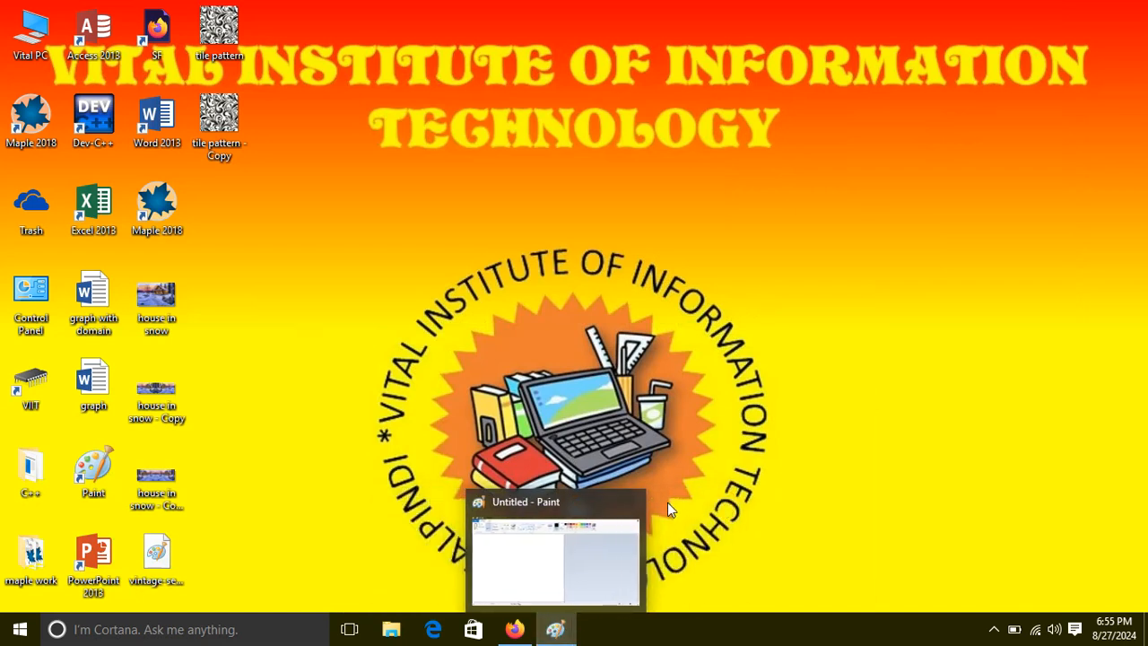
click(606, 532)
click(1127, 9)
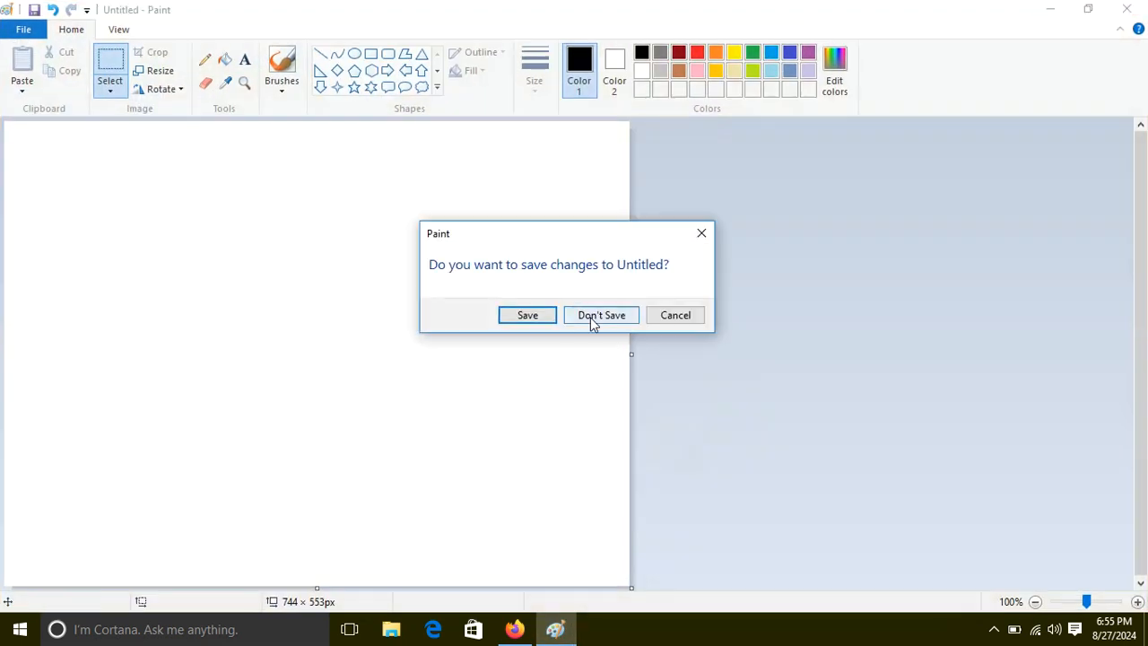
click(590, 317)
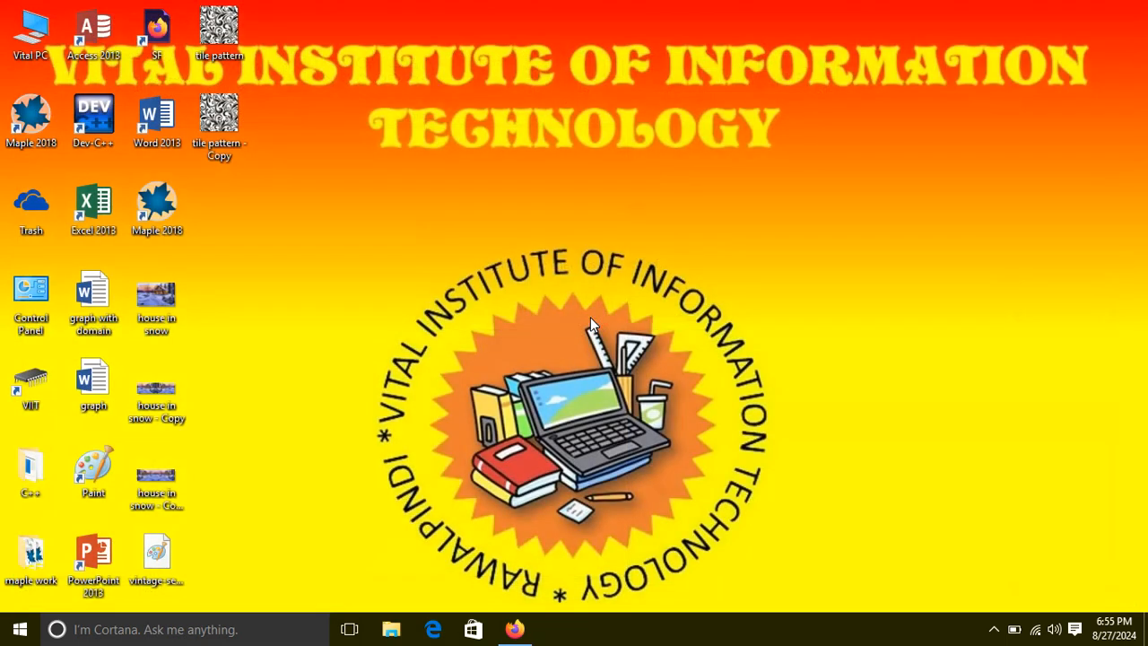